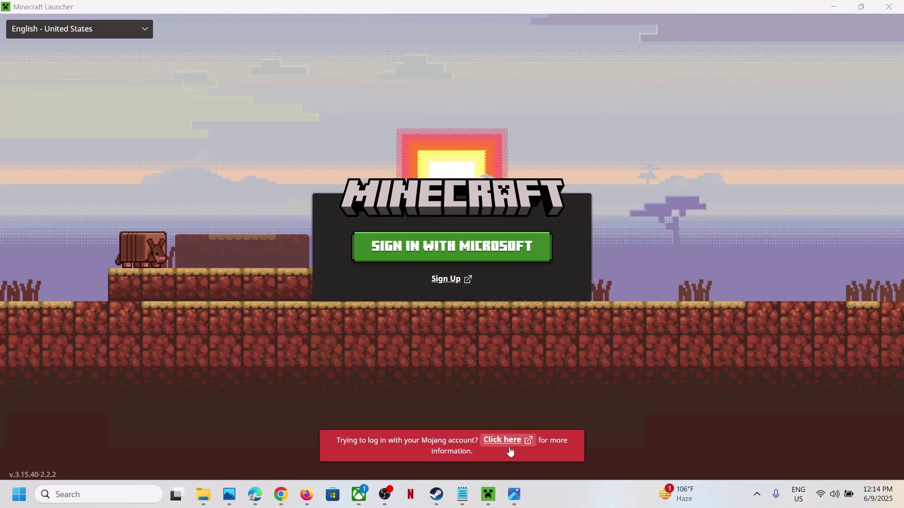
Step: Show the 0x8007003B sign-in error screenshot, then bring up the Minecraft repair-steps document
click(516, 494)
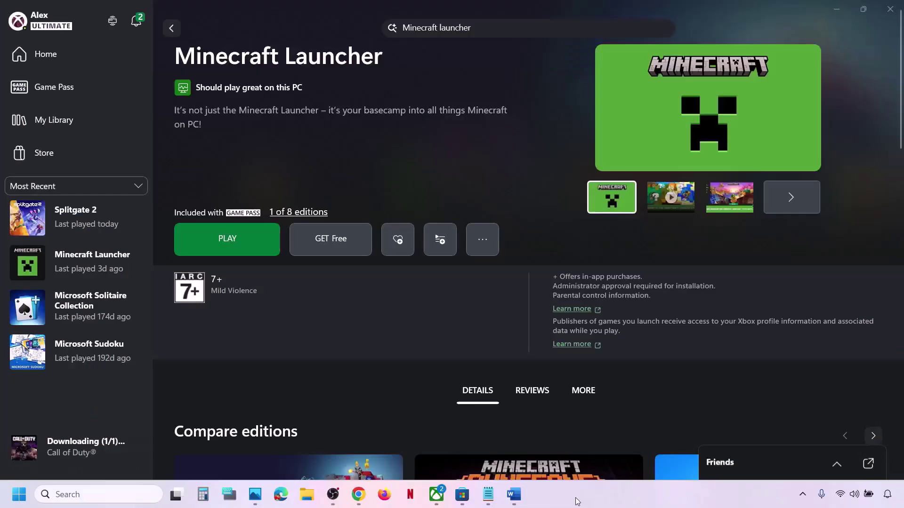
click(515, 495)
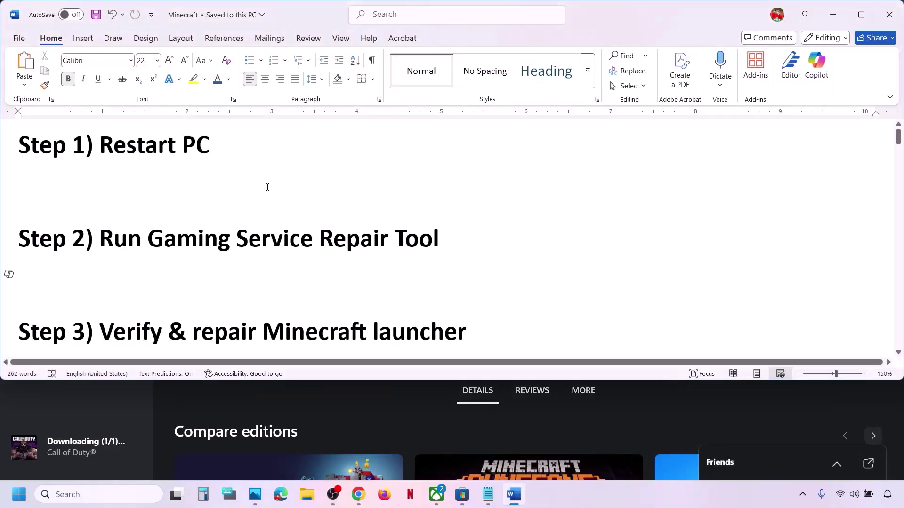
Step: Highlight the Restart PC step and show the Start menu's Restart power option without restarting
drag(104, 153, 248, 147)
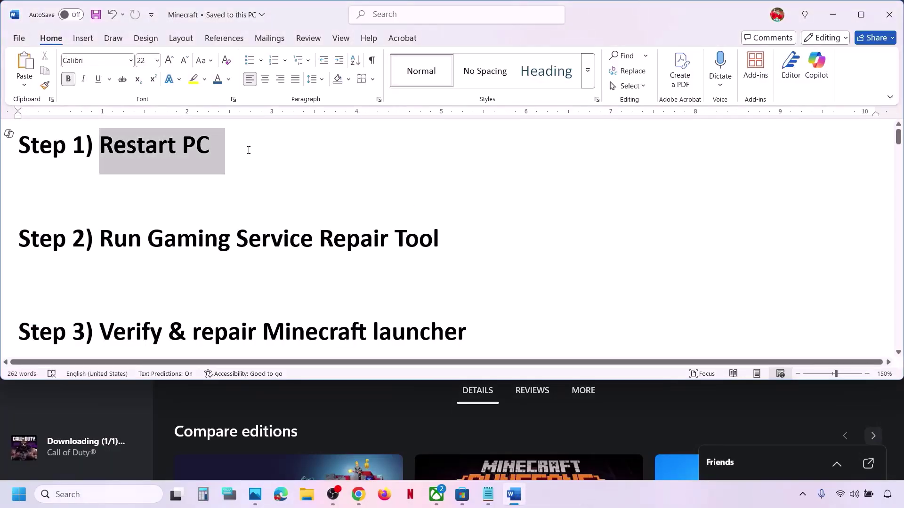
click(614, 410)
key(super)
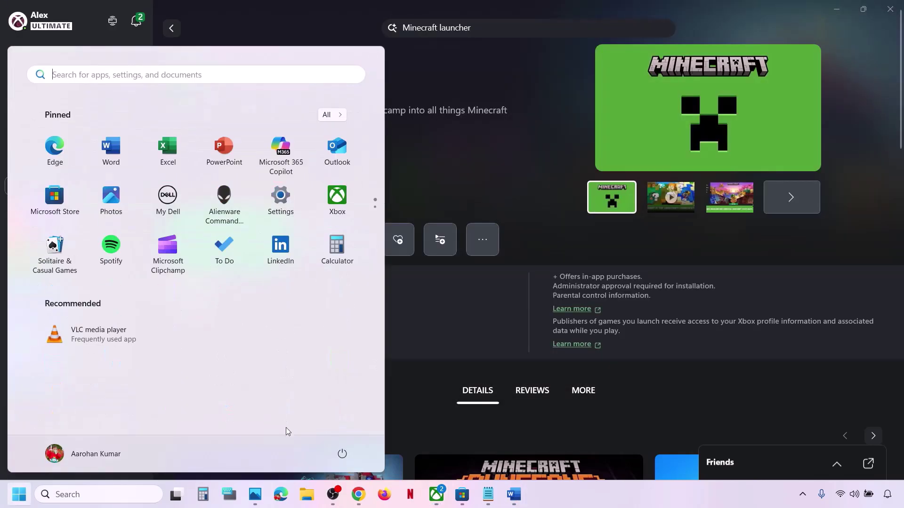
click(342, 453)
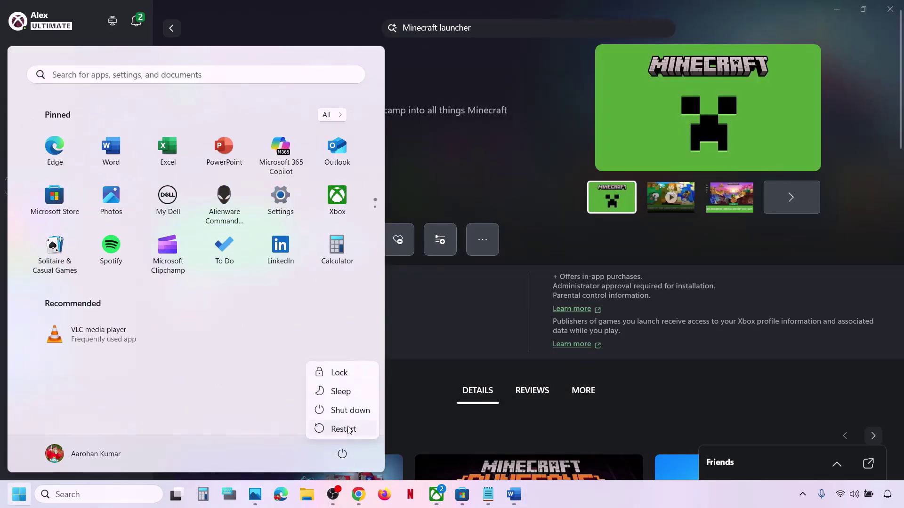
click(563, 231)
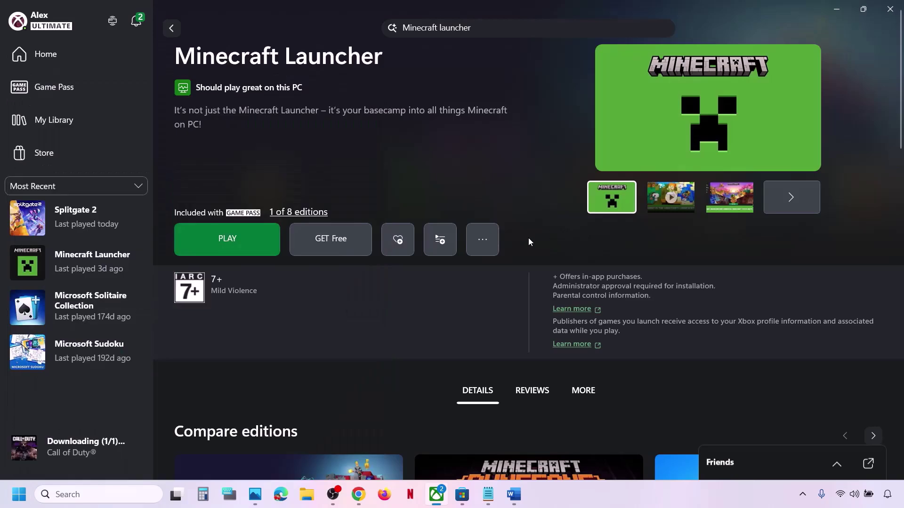
Step: Highlight the Run Gaming Service Repair Tool step, then open the Xbox app and close the launcher
click(515, 495)
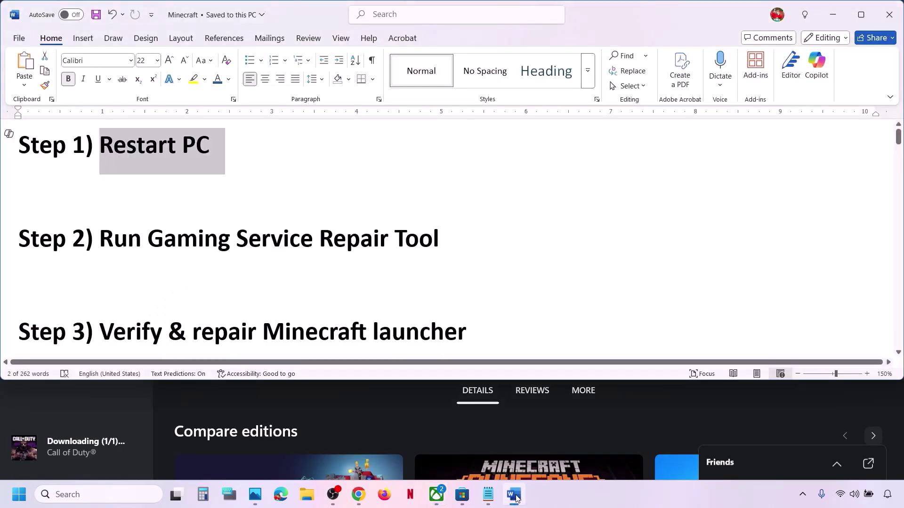
drag(104, 241, 438, 240)
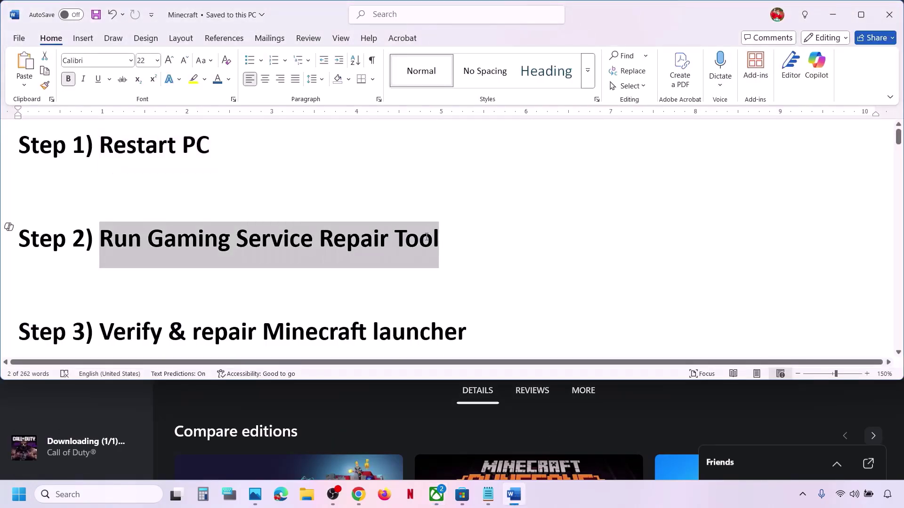
click(861, 14)
key(alt+Tab)
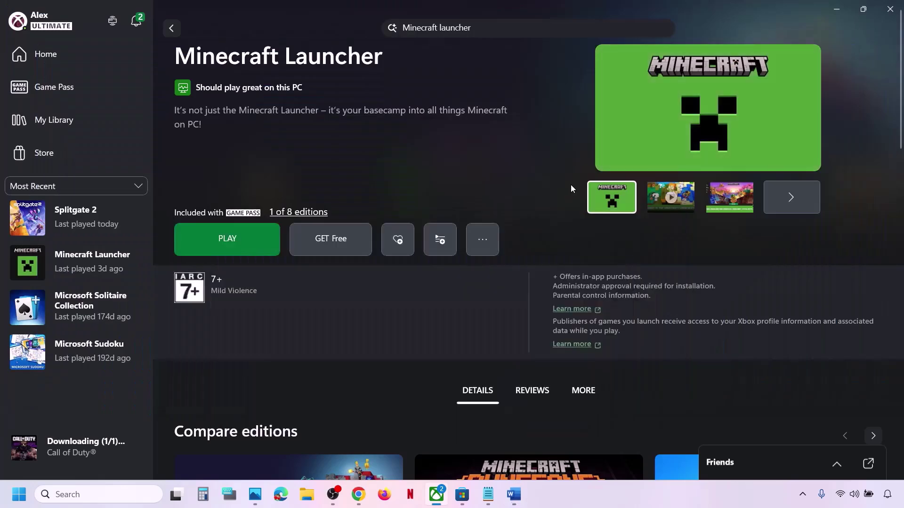
click(82, 498)
text(xbox)
key(Return)
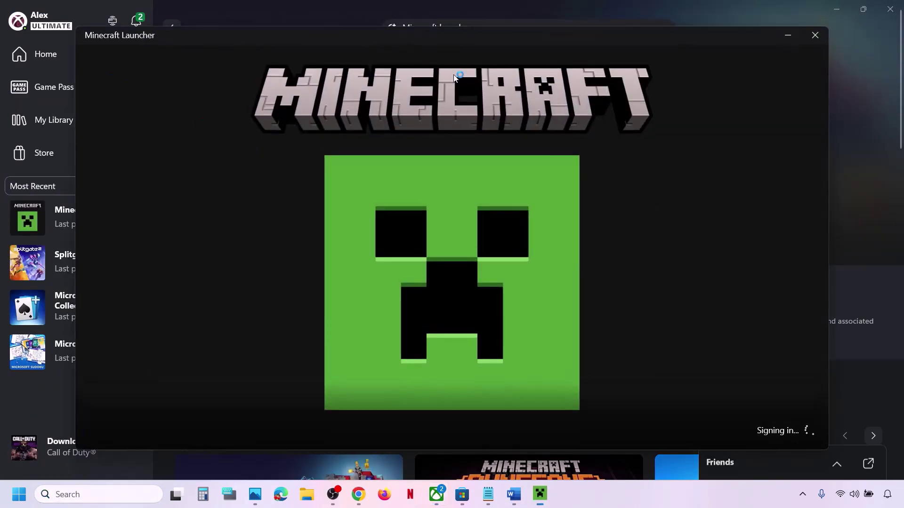
click(815, 35)
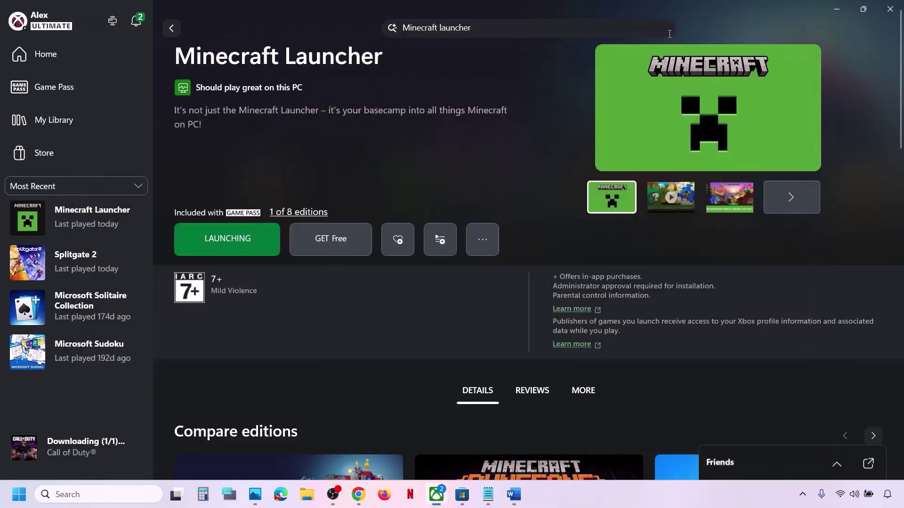
Step: Run the Gaming Services Repair Tool from Xbox support, approving admin access, and close it when completed
click(57, 25)
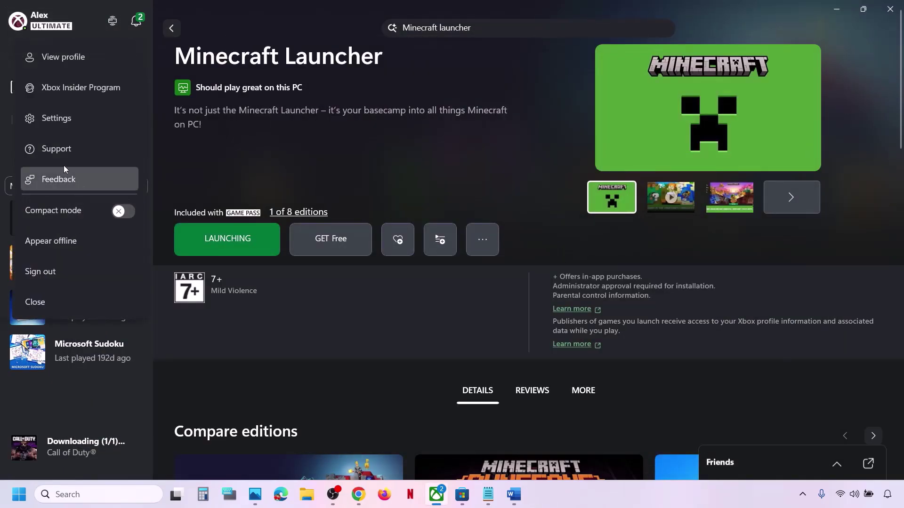
click(58, 150)
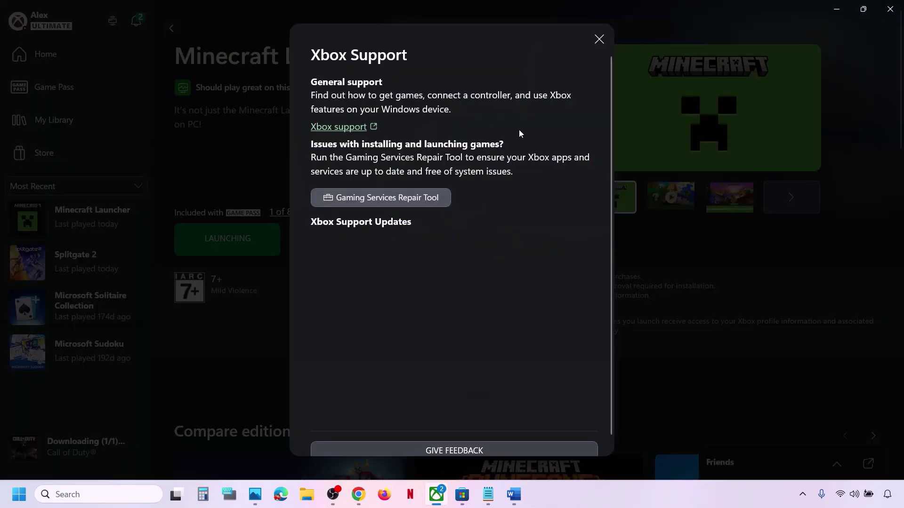
click(411, 201)
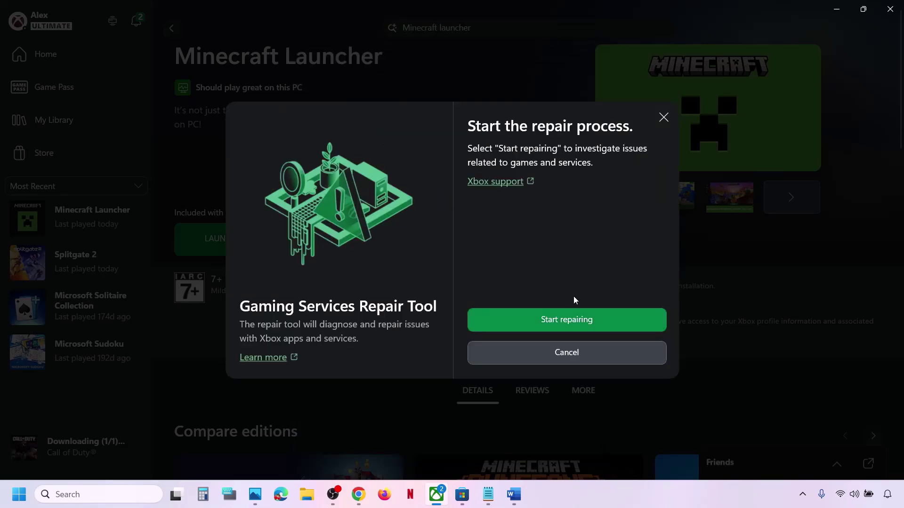
click(555, 315)
click(387, 347)
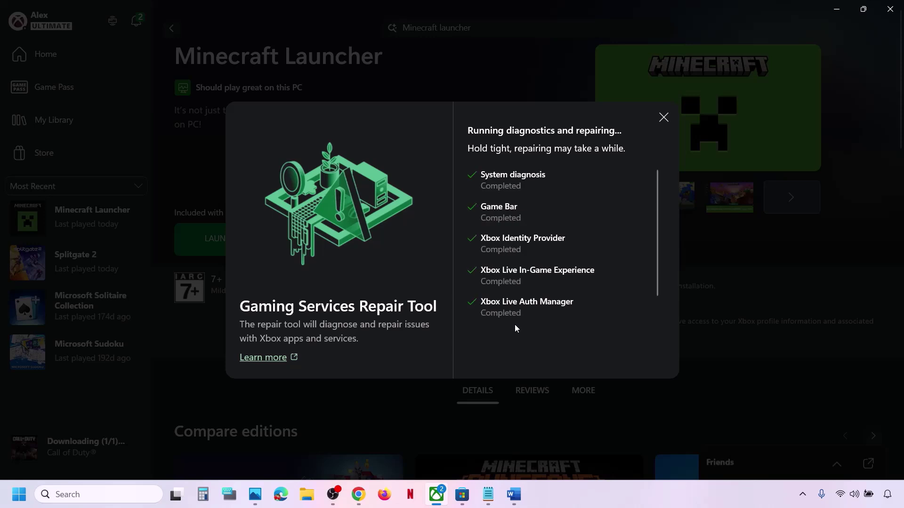
scroll(517, 290, down, 1)
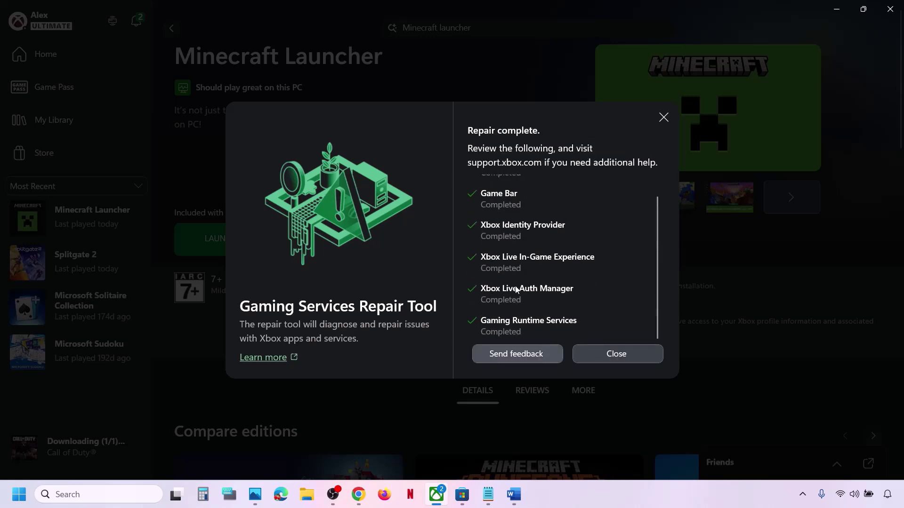
click(612, 354)
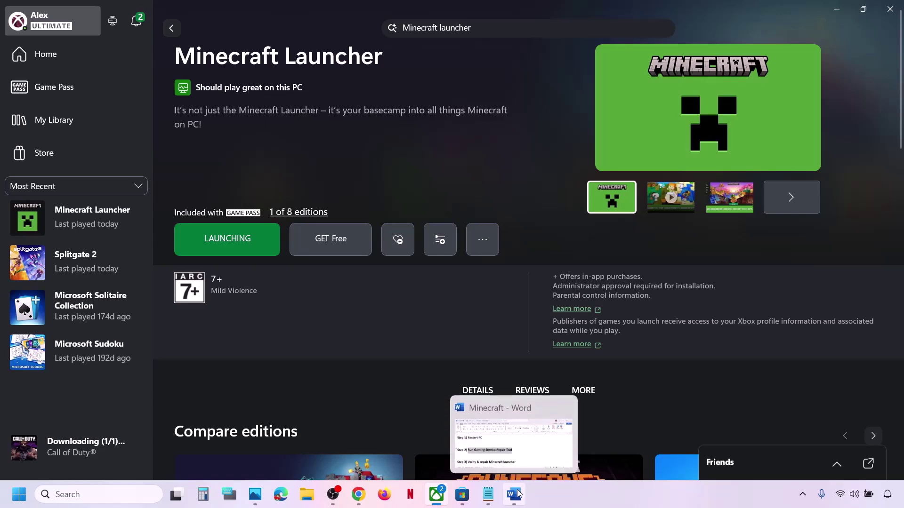
Step: Download GamingRepairTool.exe from the support article's Downloadable version section
click(358, 430)
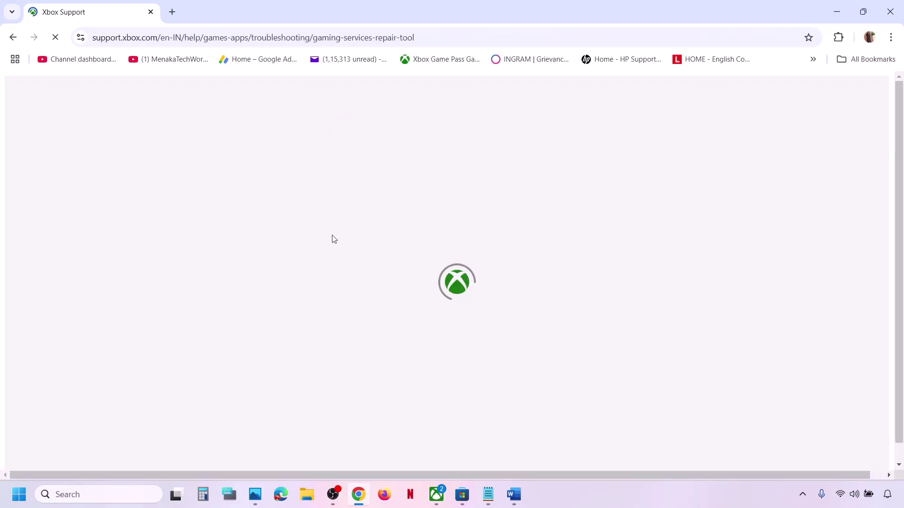
scroll(333, 235, down, 3)
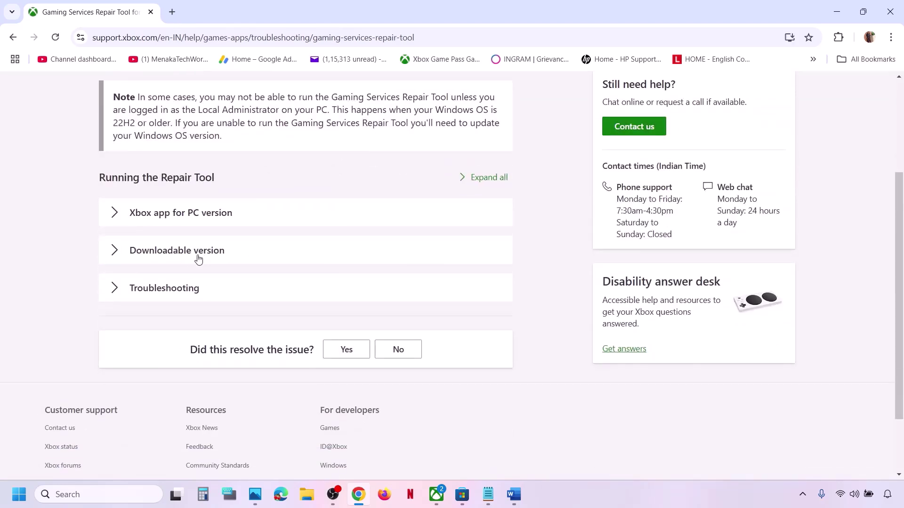
click(196, 257)
scroll(198, 258, down, 7)
scroll(198, 258, down, 5)
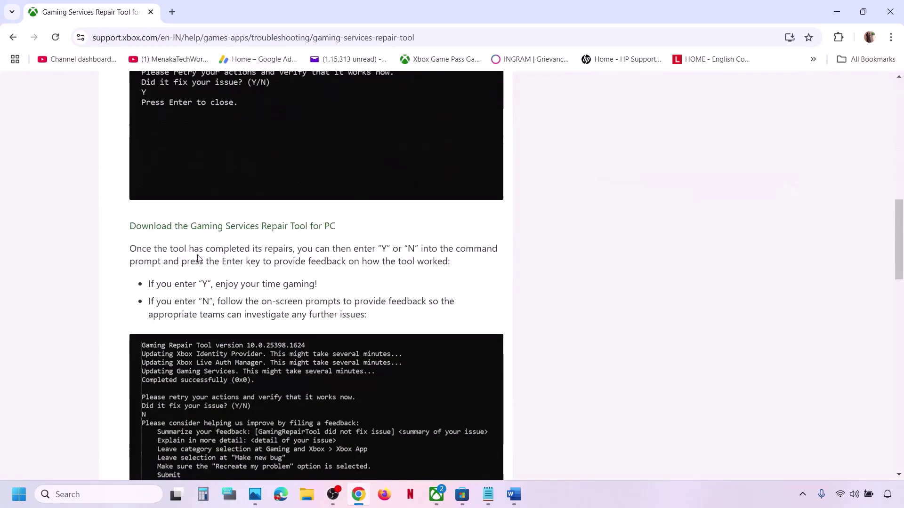
click(246, 226)
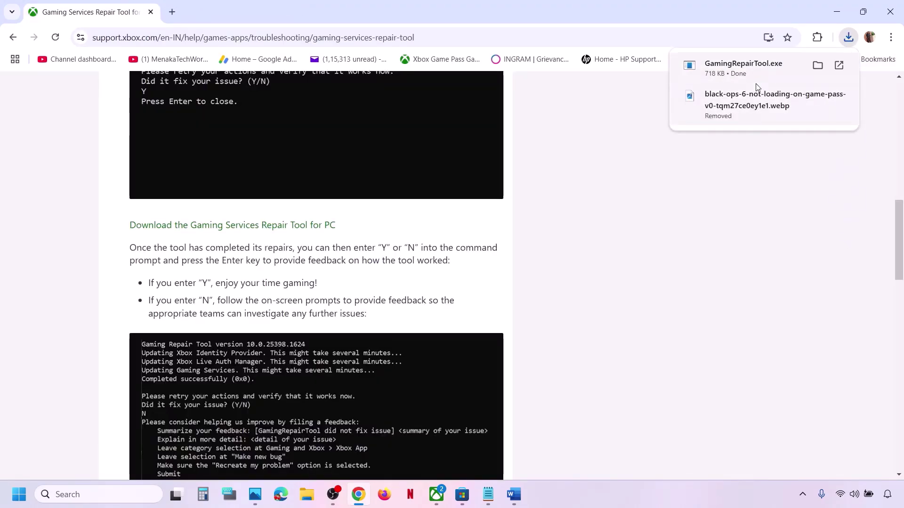
Step: Run GamingRepairTool.exe as administrator and close it after Completed successfully (0x0)
click(751, 81)
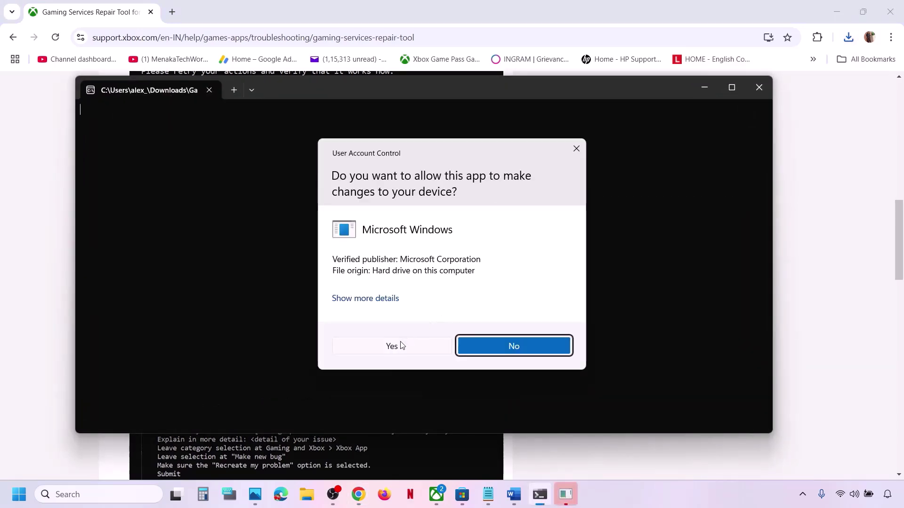
click(392, 347)
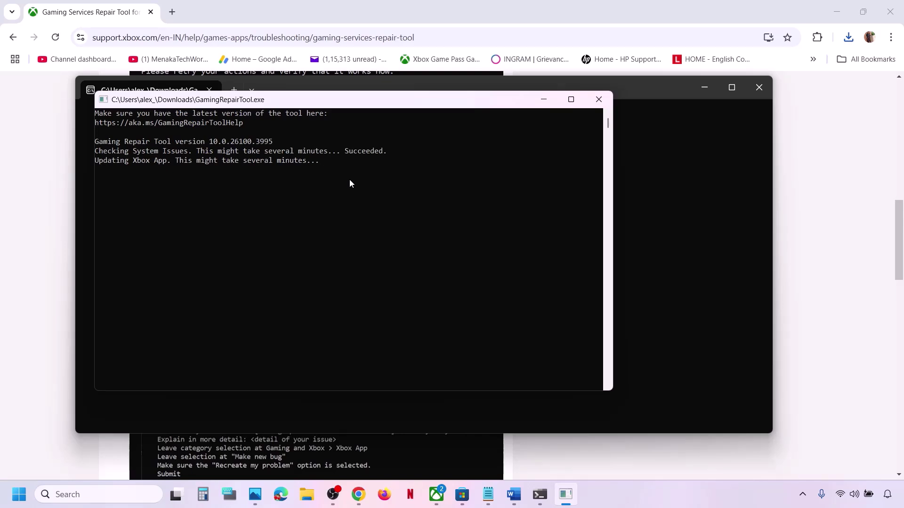
click(631, 495)
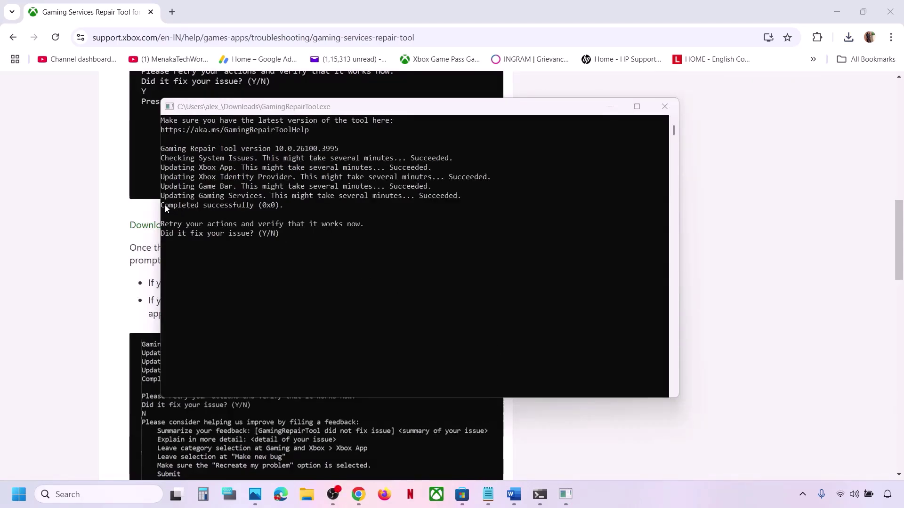
click(218, 208)
drag(302, 207, 156, 209)
click(665, 107)
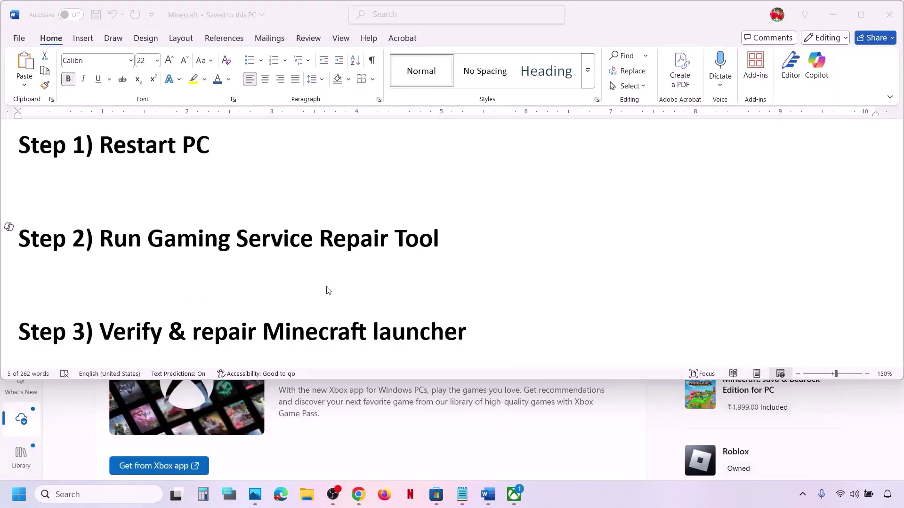
Step: Start Verify and Repair on Minecraft Launcher's Files tab under Manage, then return to the Word notes
scroll(198, 301, down, 1)
drag(102, 302, 471, 306)
click(514, 494)
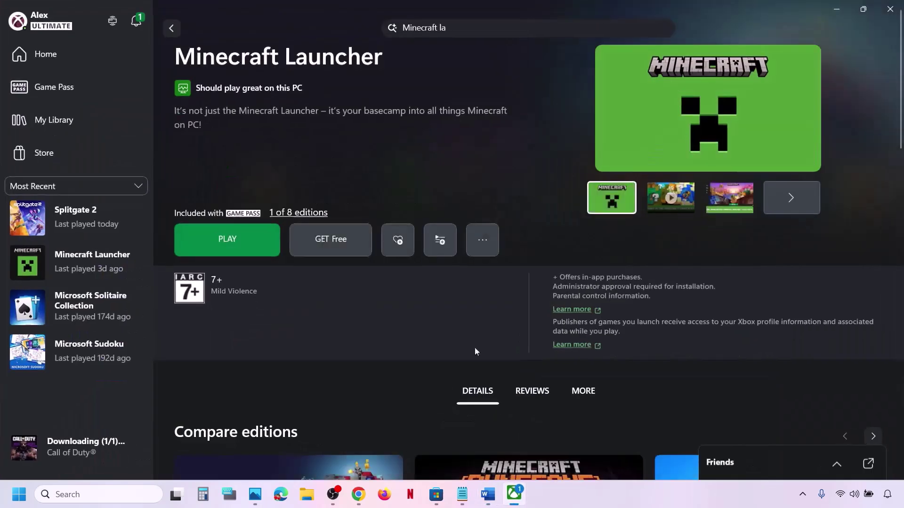
mouse_move(126, 257)
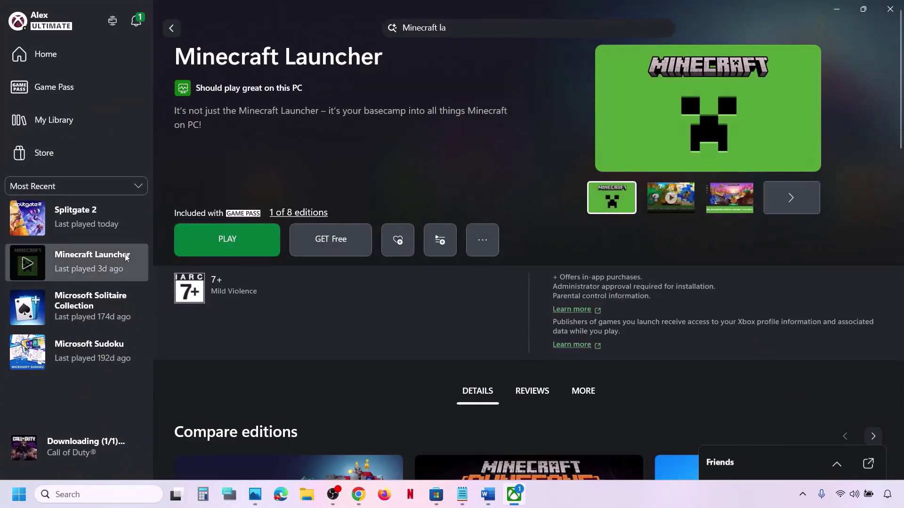
right_click(89, 271)
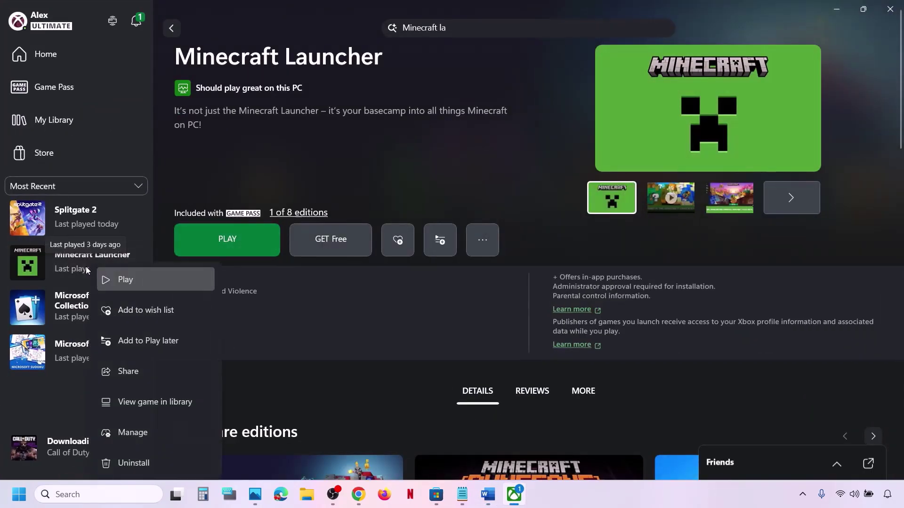
click(146, 432)
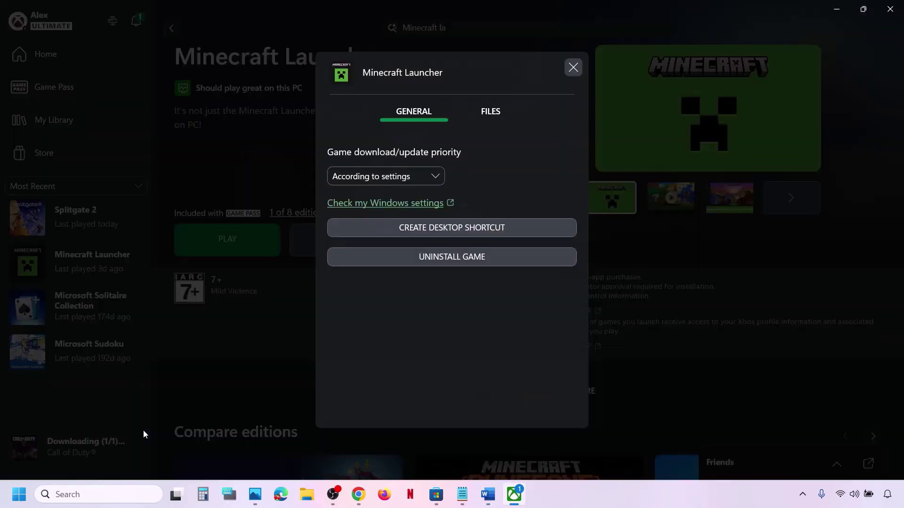
click(493, 114)
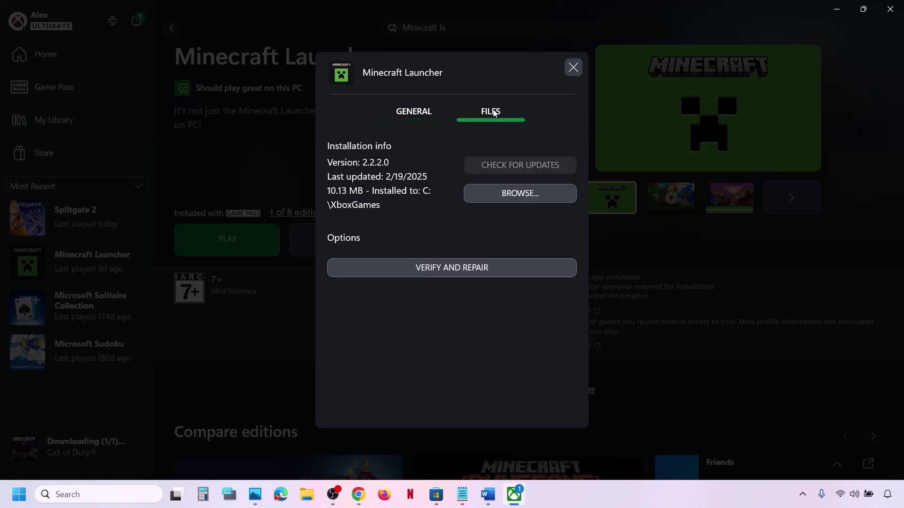
click(469, 268)
click(493, 242)
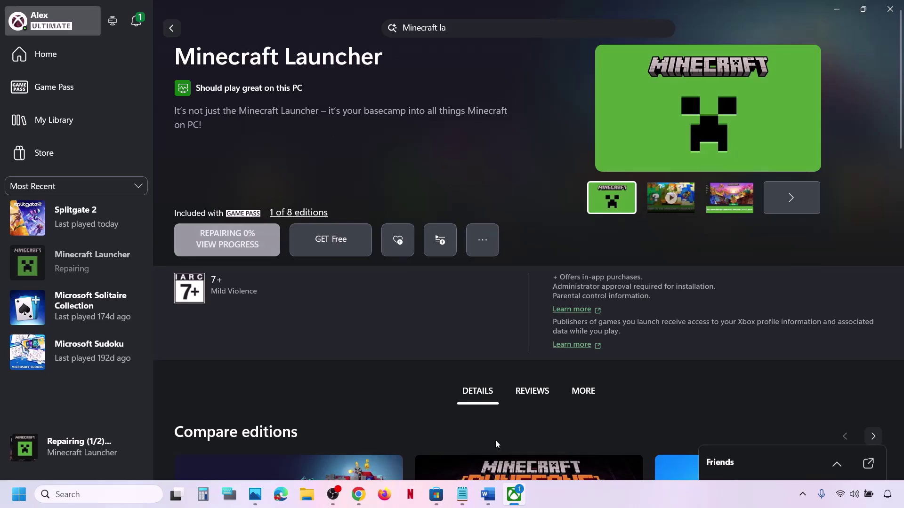
click(492, 498)
Step: Highlight the Step 4 Repair/Reset heading and open Minecraft Launcher's app settings via search
scroll(334, 254, down, 2)
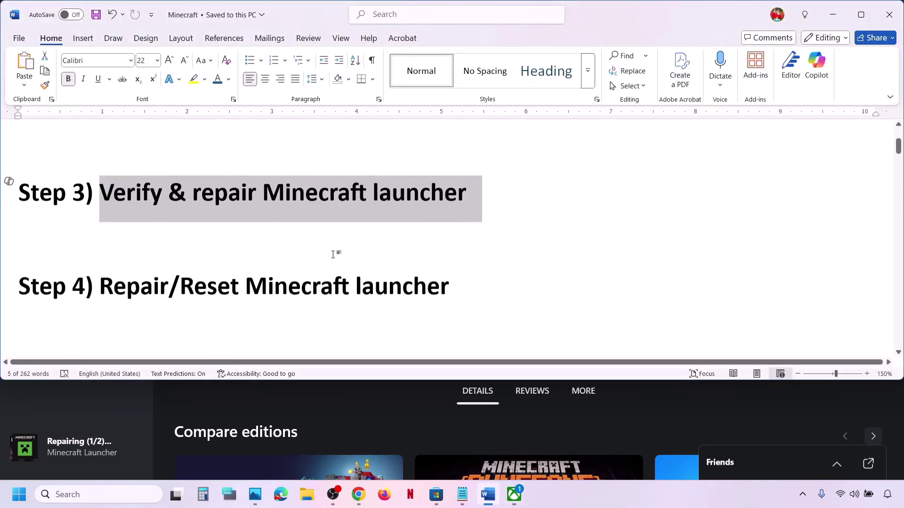
drag(104, 294, 434, 275)
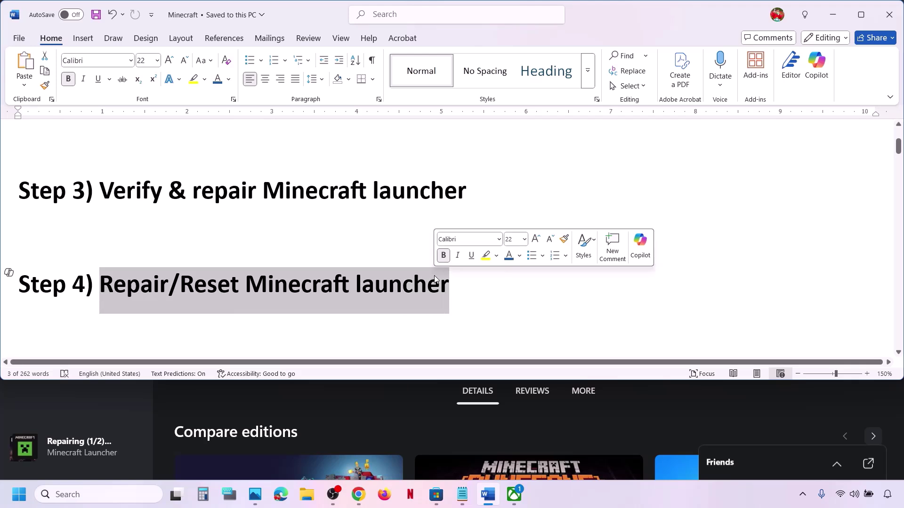
click(91, 495)
text(mi)
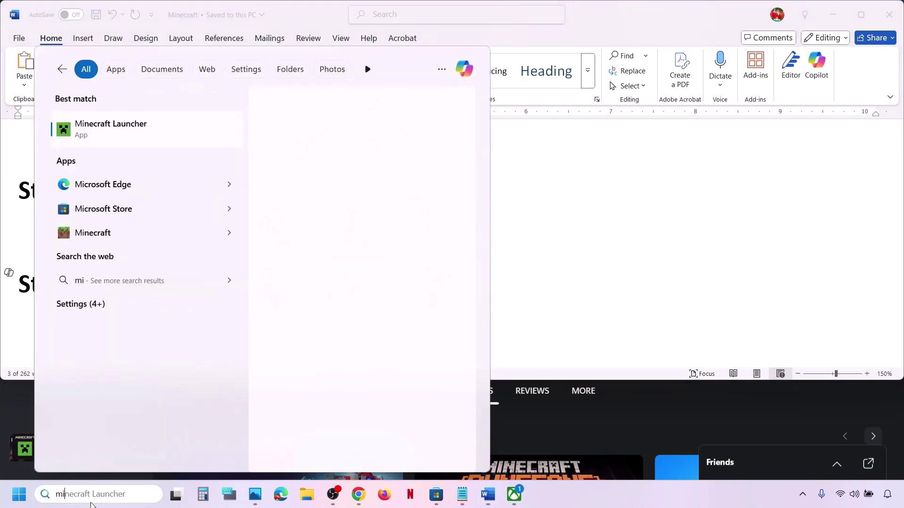
text(necraft)
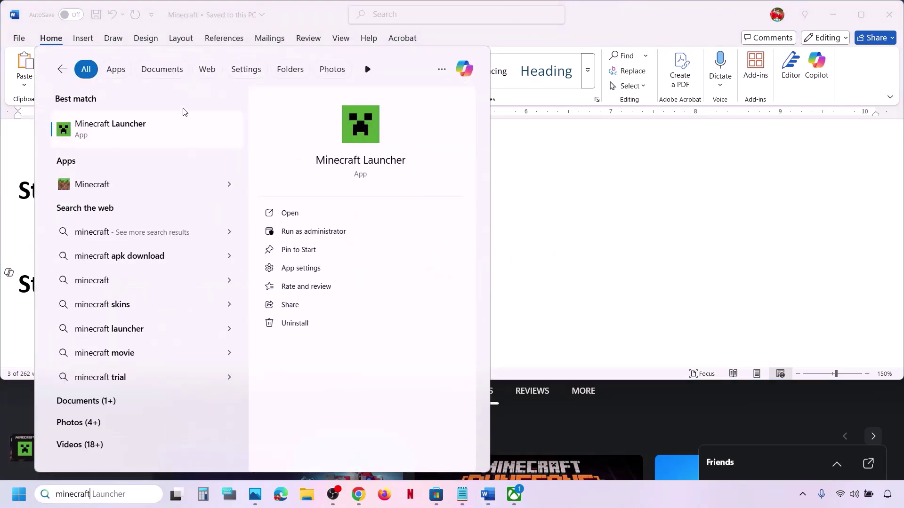
right_click(137, 130)
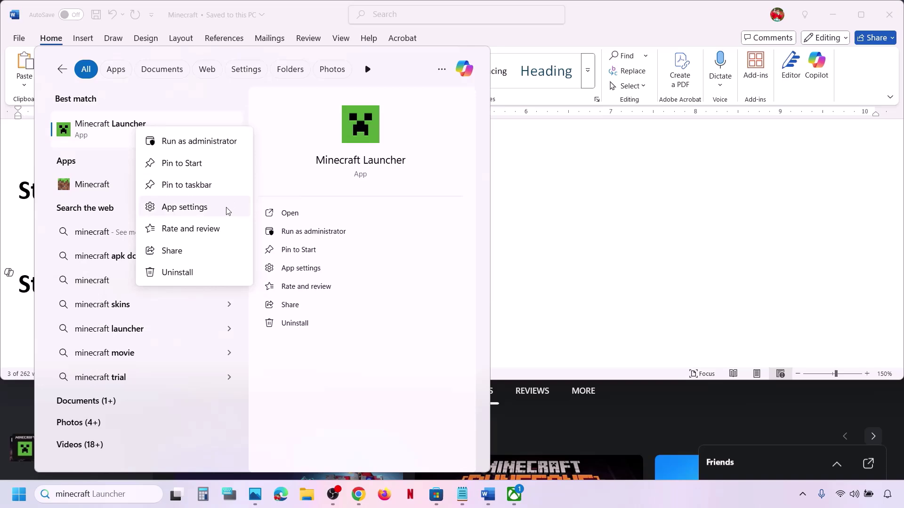
click(200, 207)
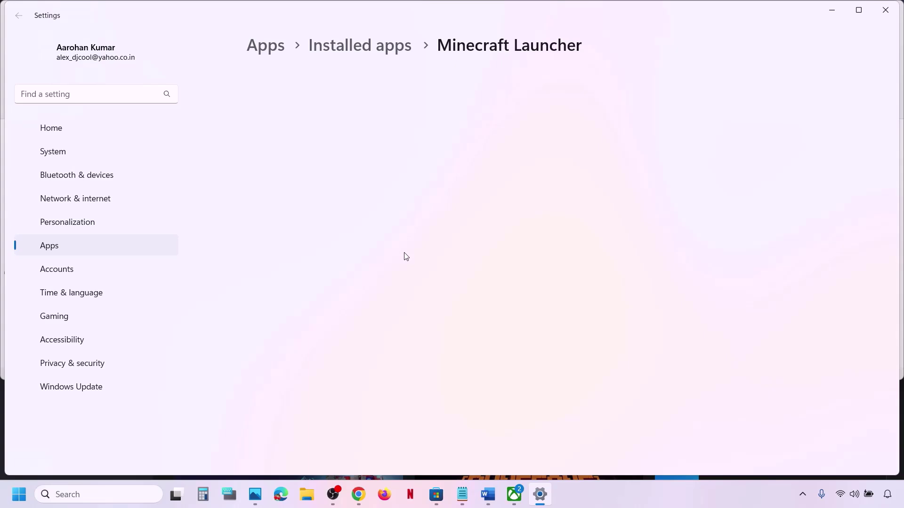
Step: Repair Minecraft Launcher, then reset its app data and confirm
scroll(405, 254, down, 10)
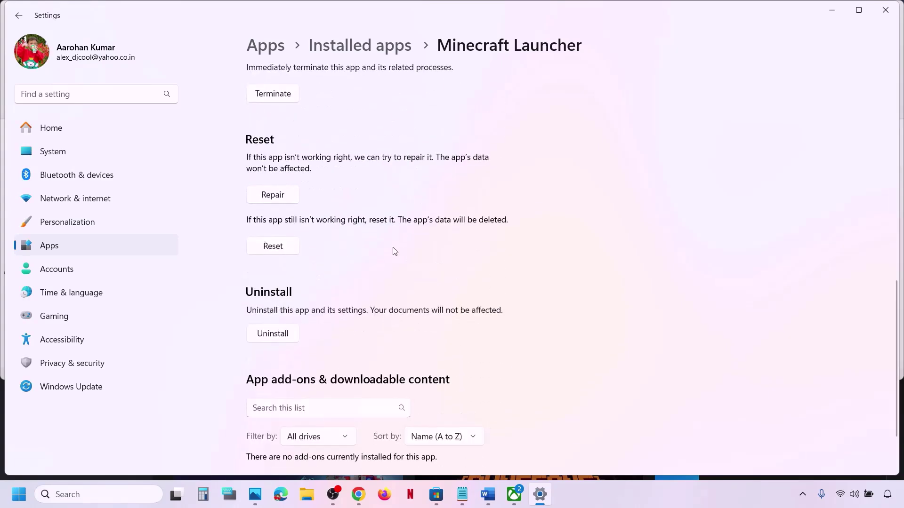
click(280, 197)
click(285, 247)
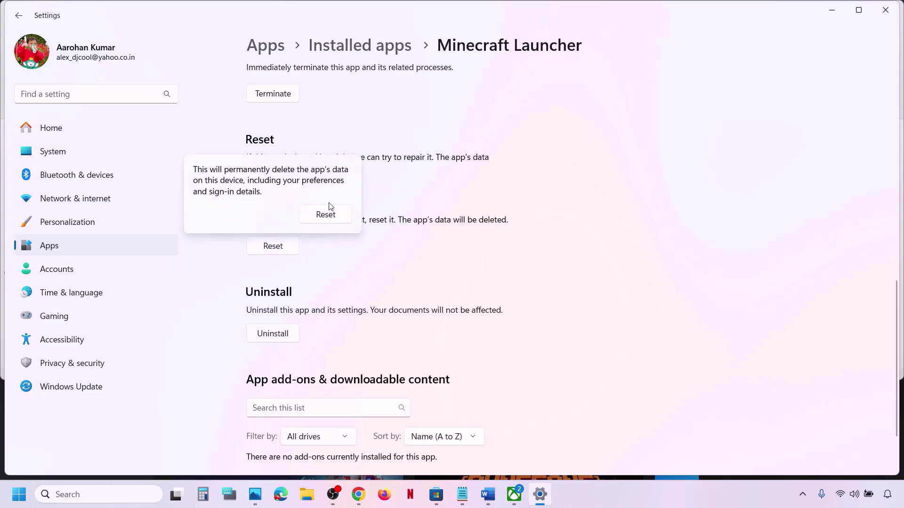
click(325, 215)
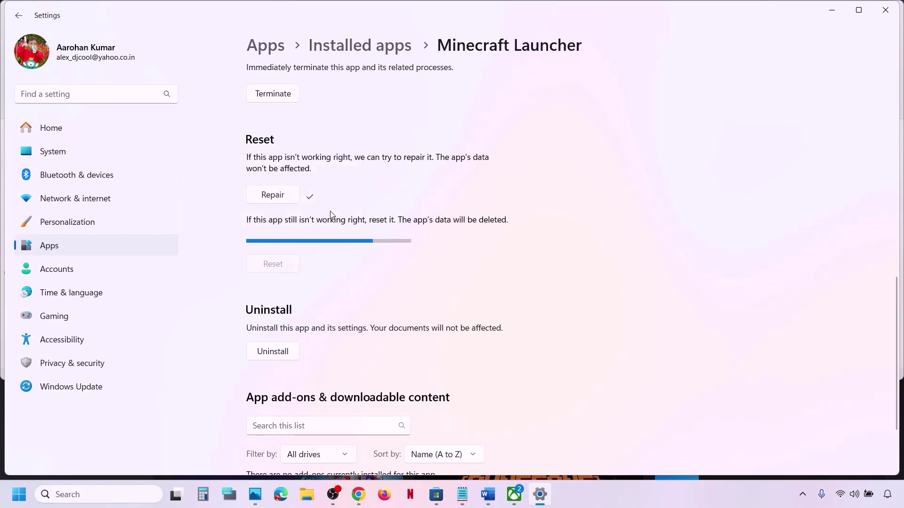
Step: Scroll the Word step list to Step 5 and highlight its shortcut instruction
click(488, 494)
scroll(306, 268, down, 3)
scroll(306, 268, down, 1)
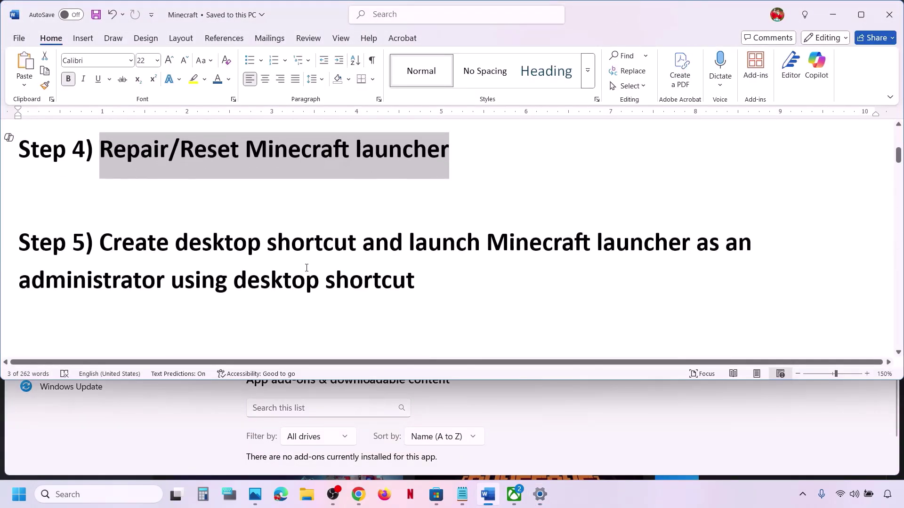
drag(122, 237, 441, 268)
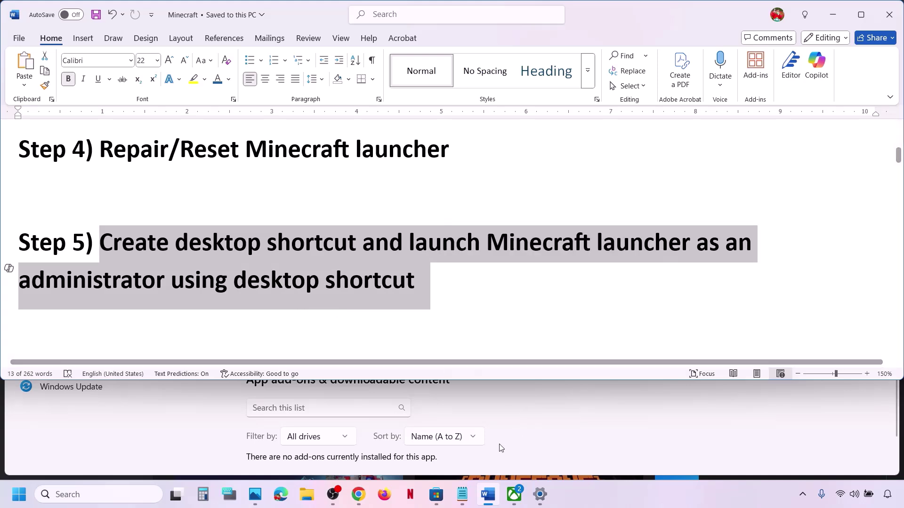
Step: Create a Minecraft Launcher desktop shortcut, move it to the upper-right desktop, and run it as administrator
click(510, 493)
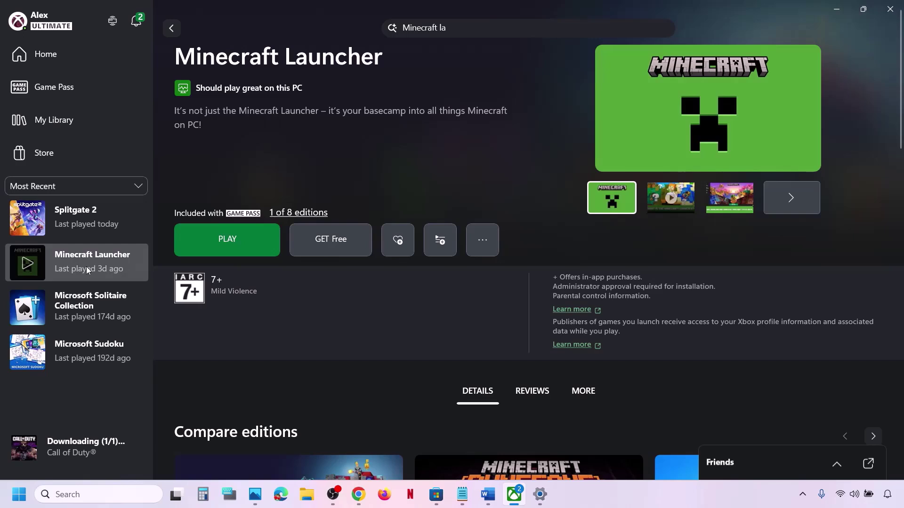
right_click(68, 259)
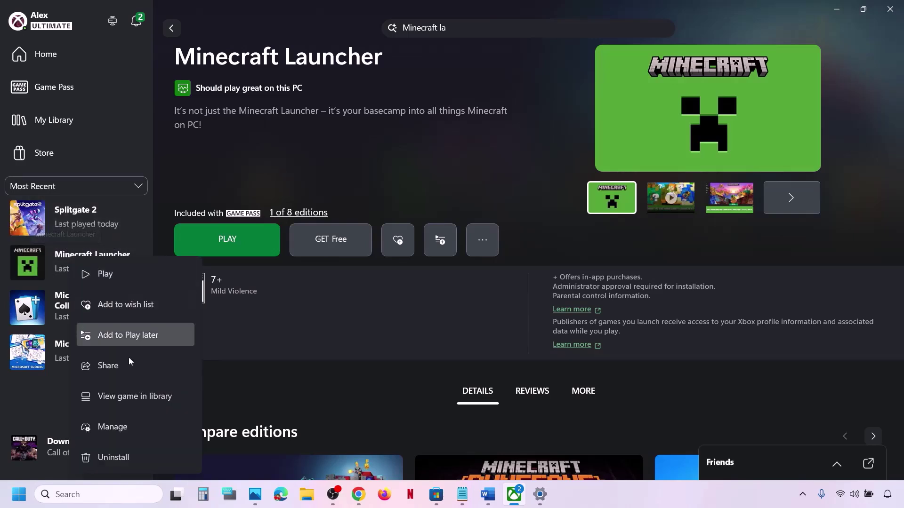
click(112, 426)
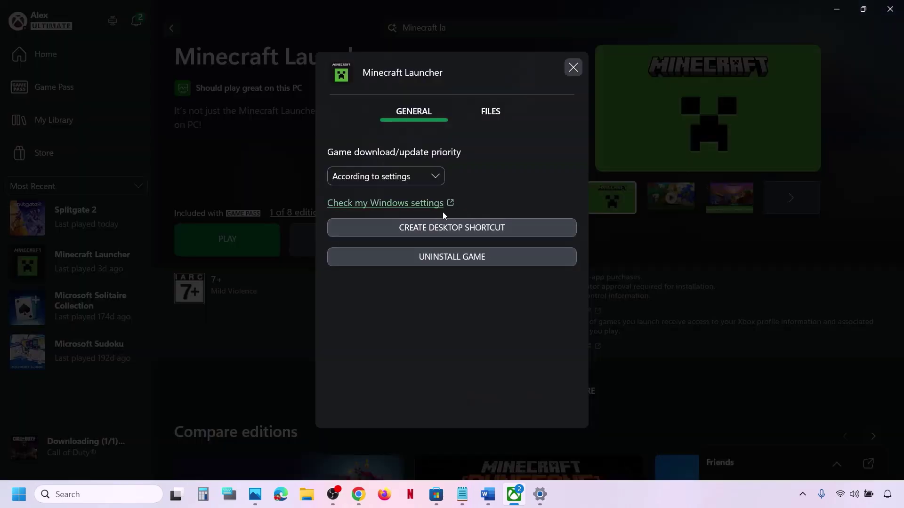
click(458, 231)
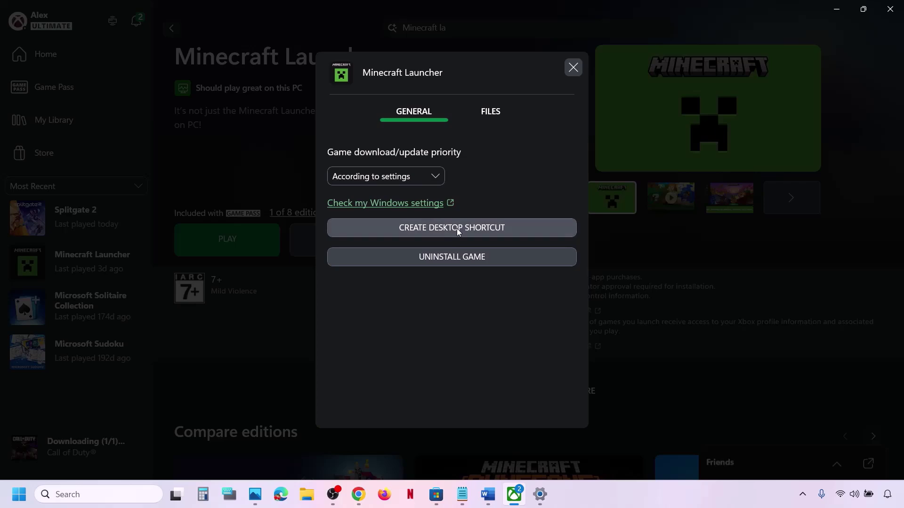
key(super+d)
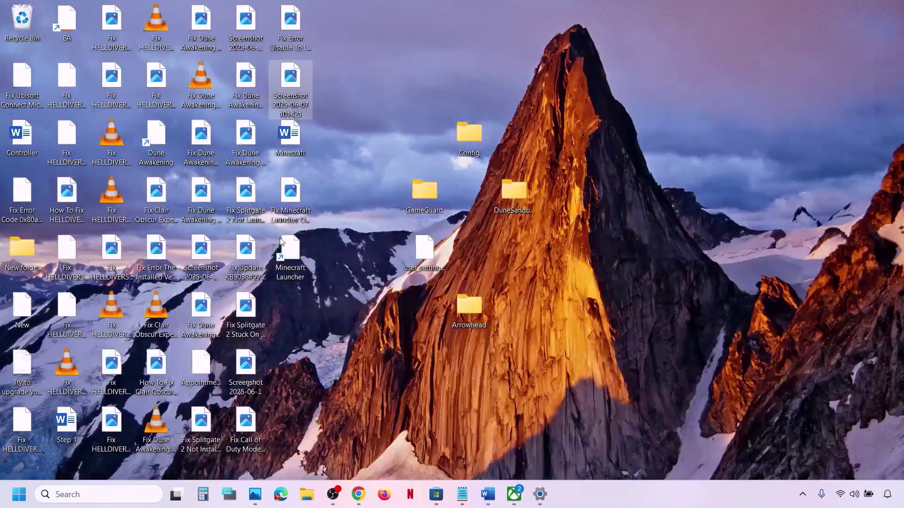
drag(299, 260, 699, 90)
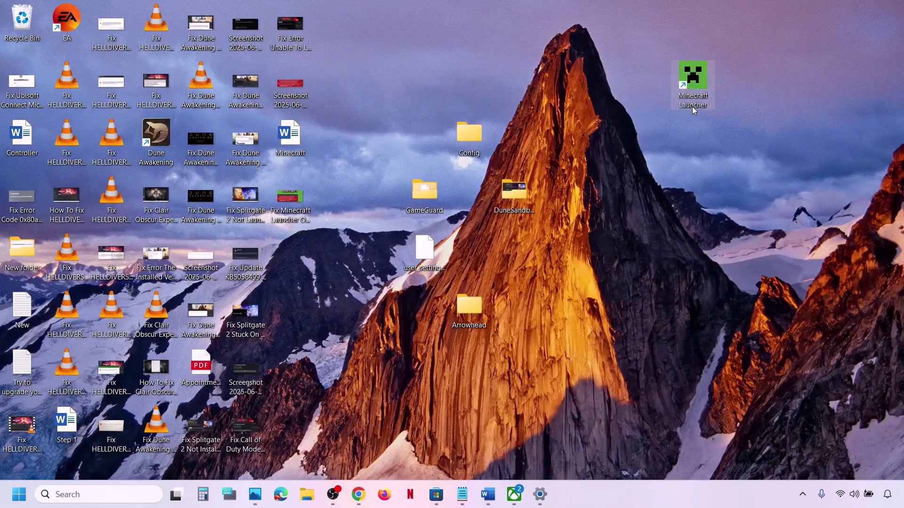
right_click(698, 91)
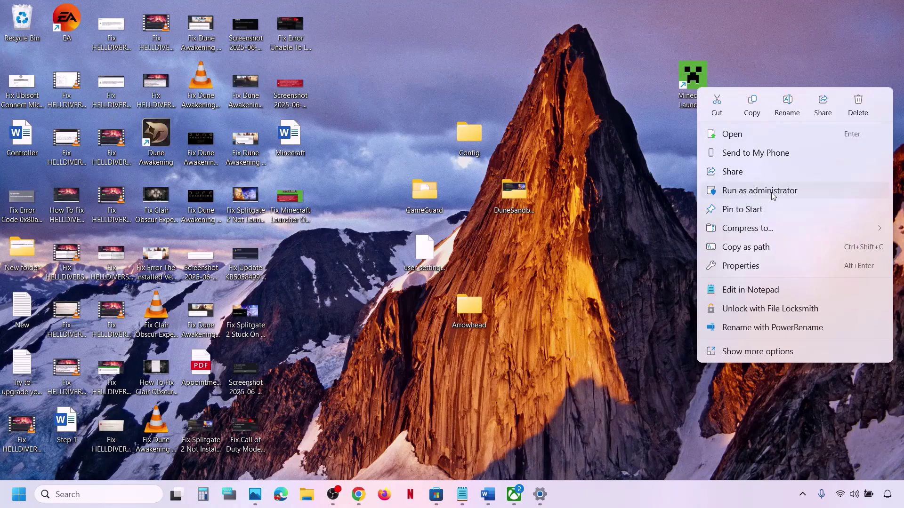
click(515, 494)
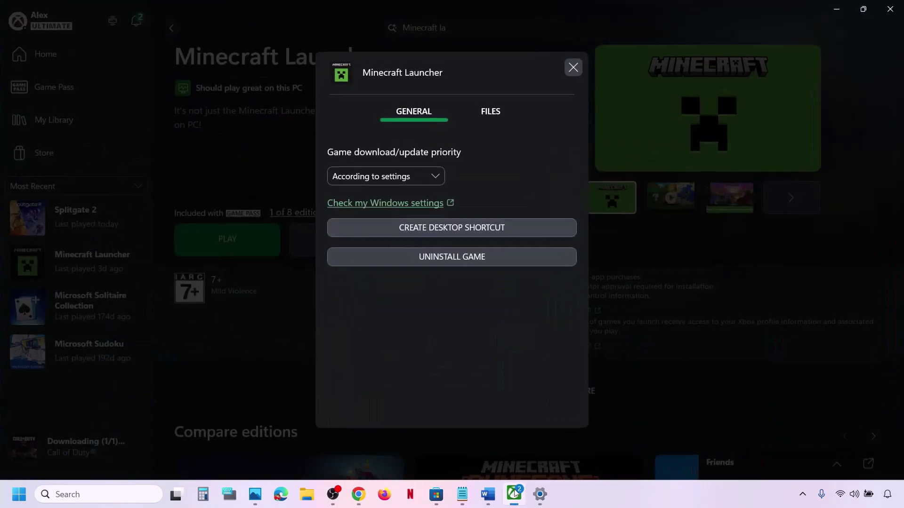
Step: Scroll the Word list to Step 6 and highlight the uninstall, restart and reinstall instruction
click(488, 494)
scroll(366, 267, down, 3)
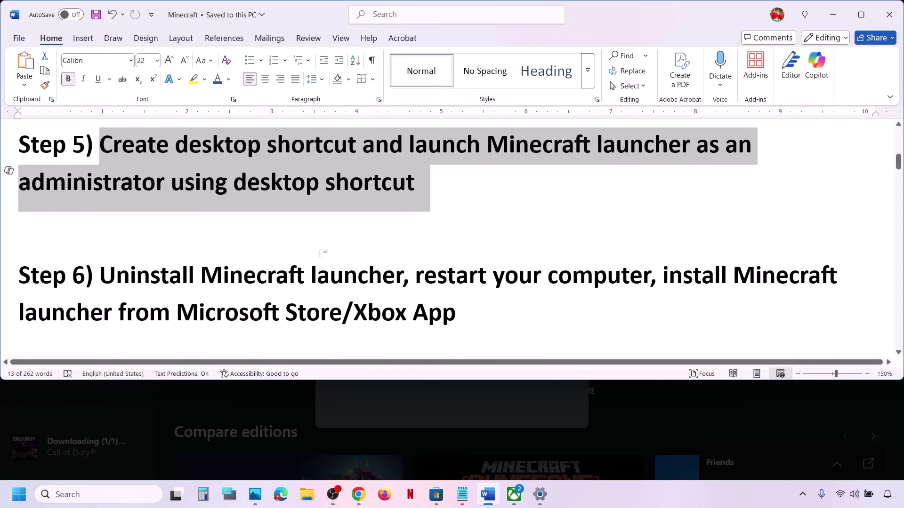
drag(118, 249, 443, 283)
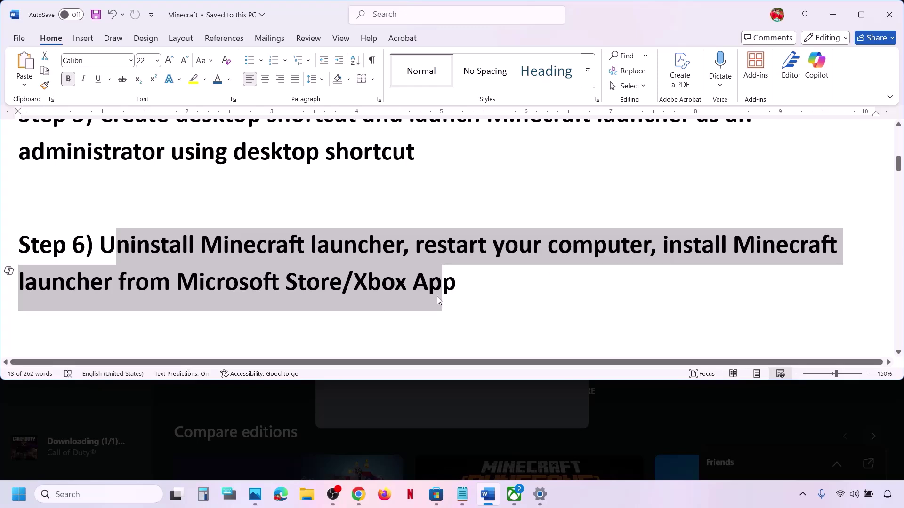
Step: Find Minecraft Launcher by searching 'mine' and uninstall it, confirming the prompt
click(87, 491)
text(mine)
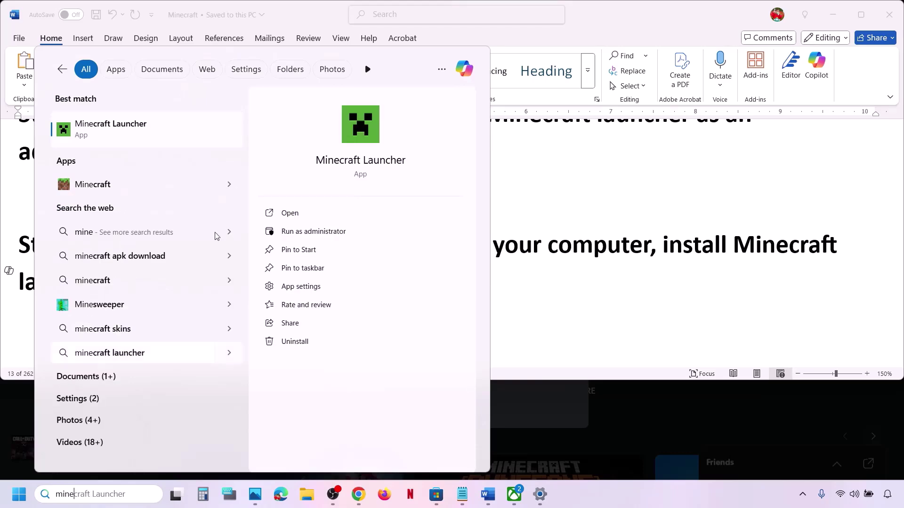
right_click(171, 126)
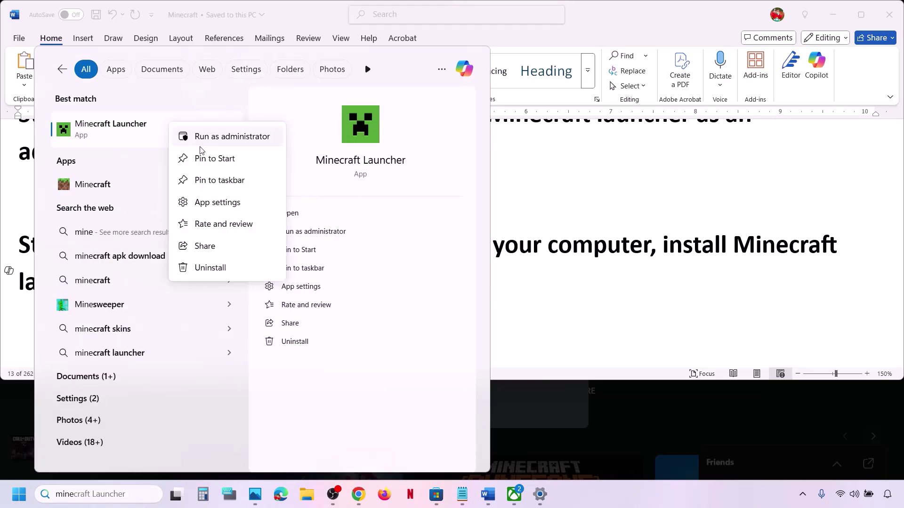
click(205, 265)
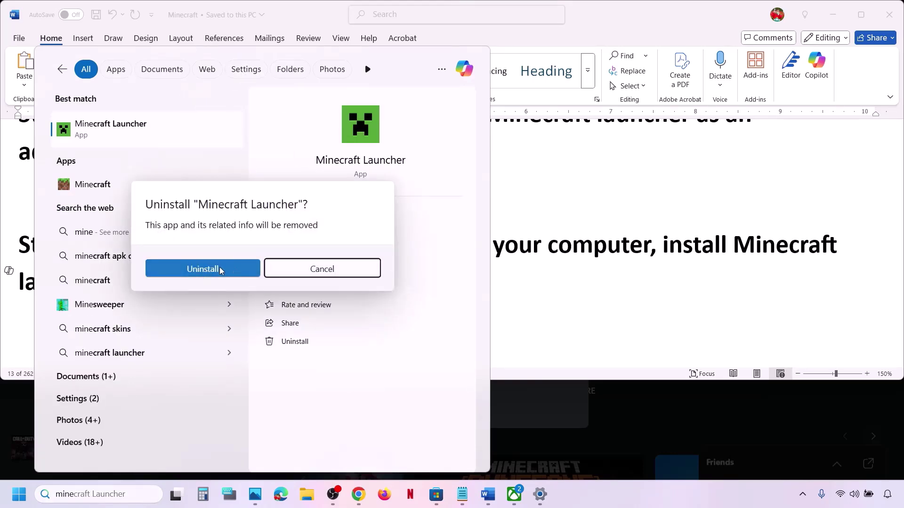
click(586, 275)
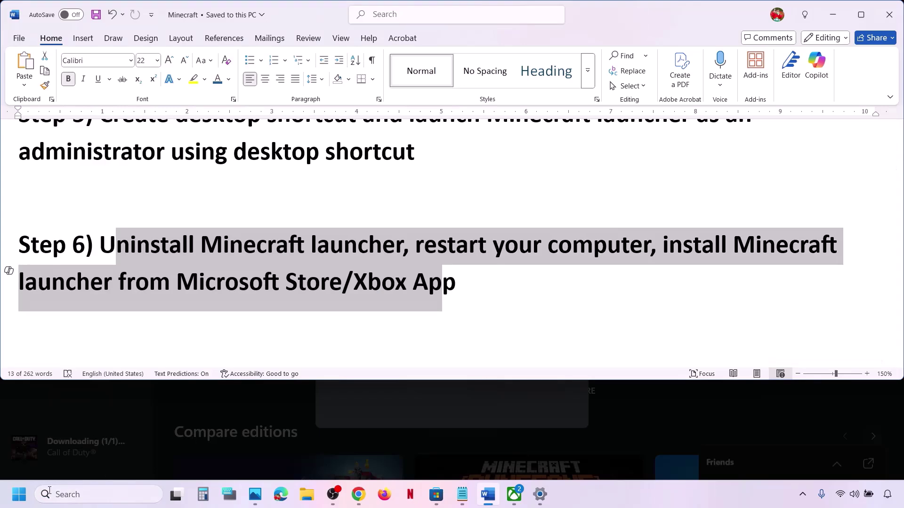
Step: Close the launcher settings in Xbox app, then install Minecraft Launcher from Microsoft Store's search result
click(514, 495)
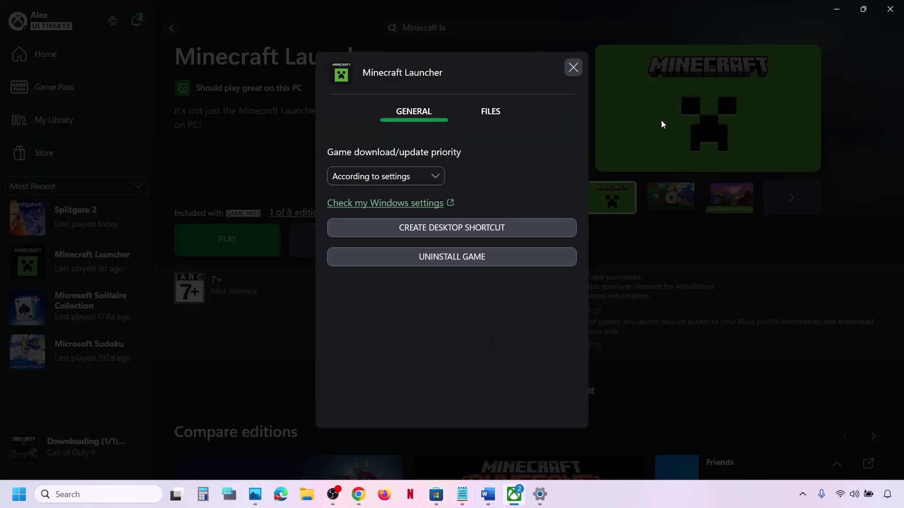
click(573, 67)
click(437, 495)
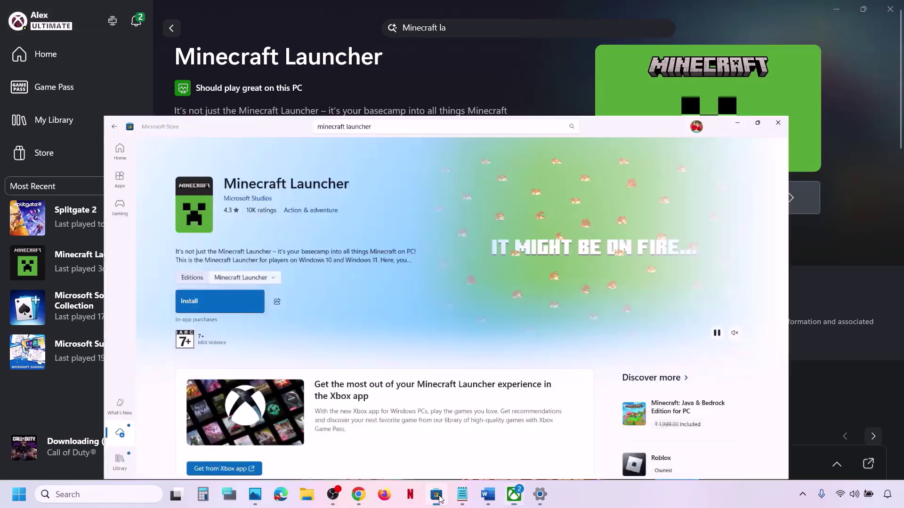
click(379, 6)
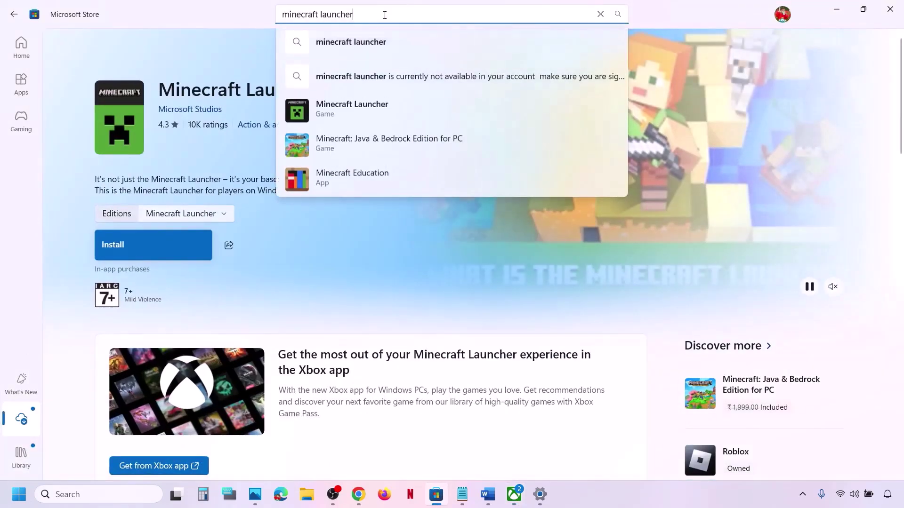
click(374, 103)
click(149, 244)
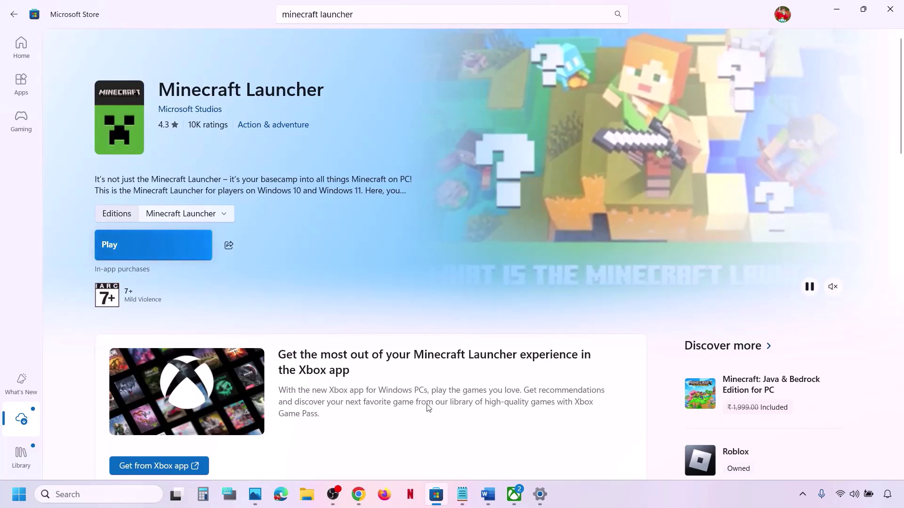
click(516, 499)
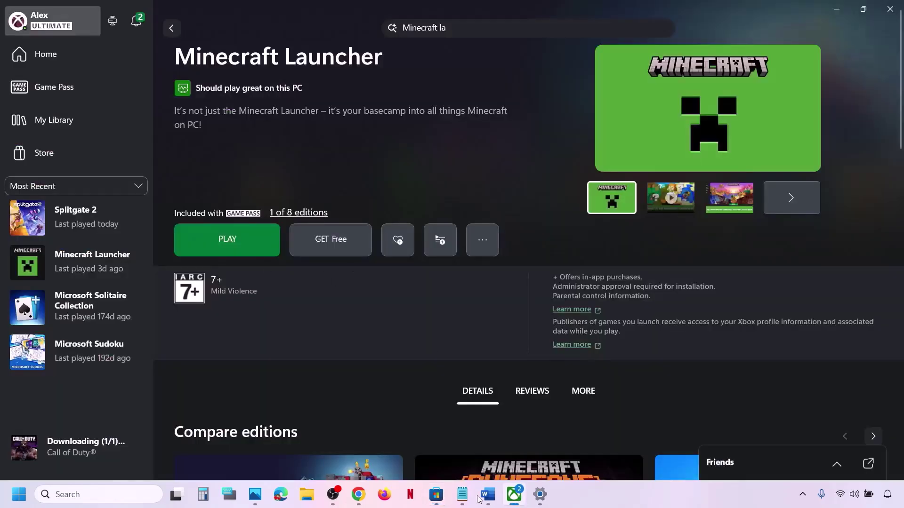
Step: Select the Step 7 instruction text in the Word guide
click(491, 498)
scroll(296, 237, down, 5)
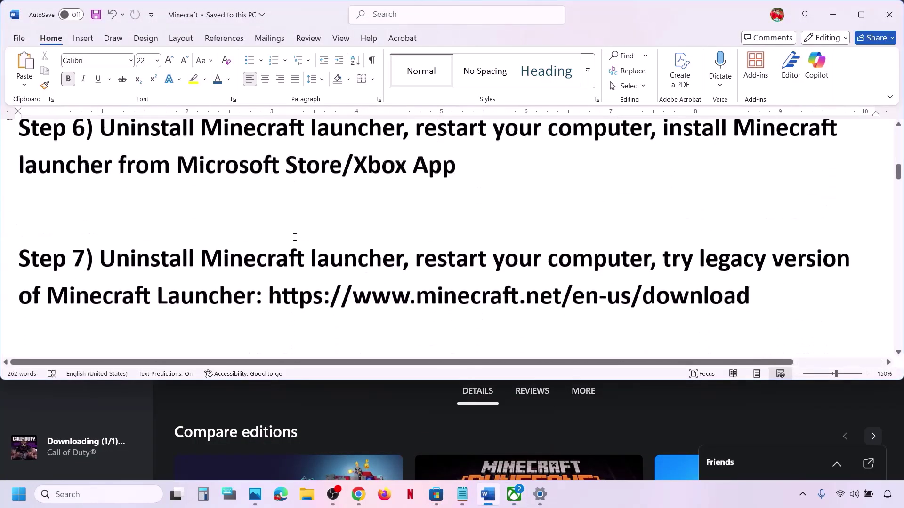
drag(98, 239, 353, 274)
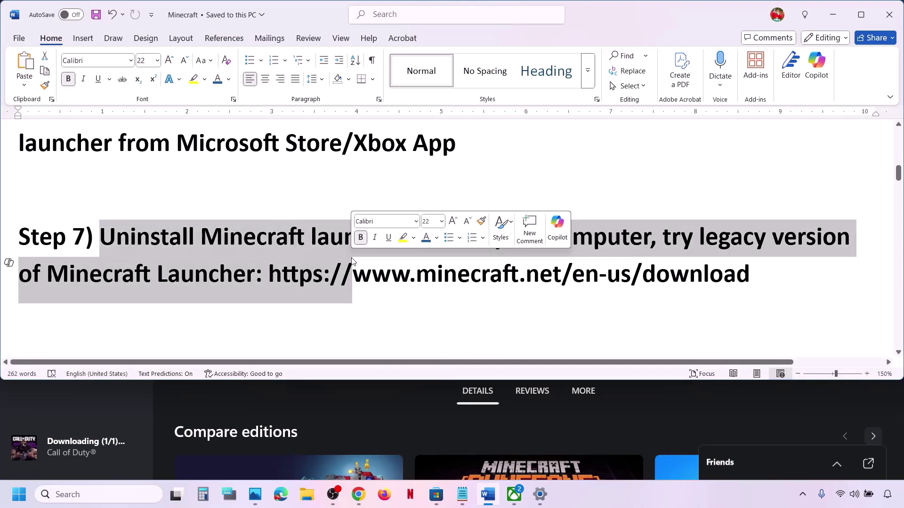
Step: Uninstall Minecraft Launcher from the Windows Search results for 'mine'
click(130, 496)
text(mine)
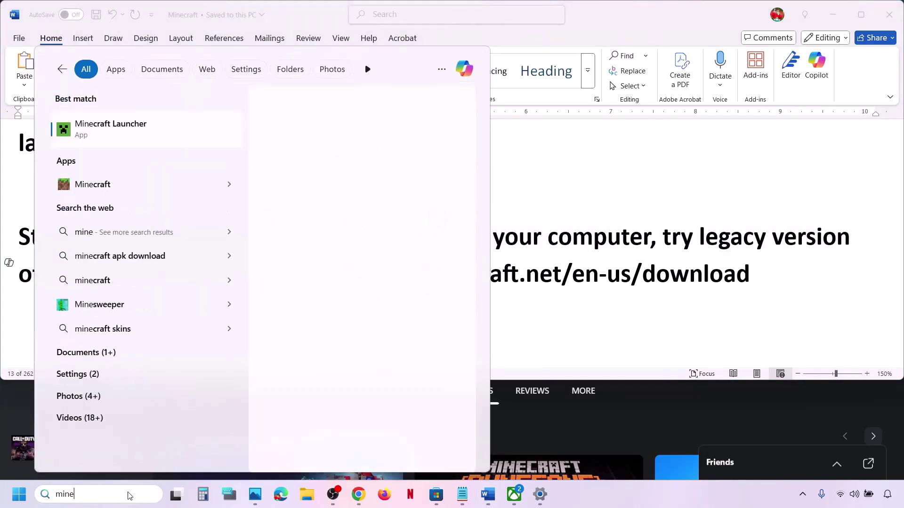
right_click(107, 136)
click(161, 277)
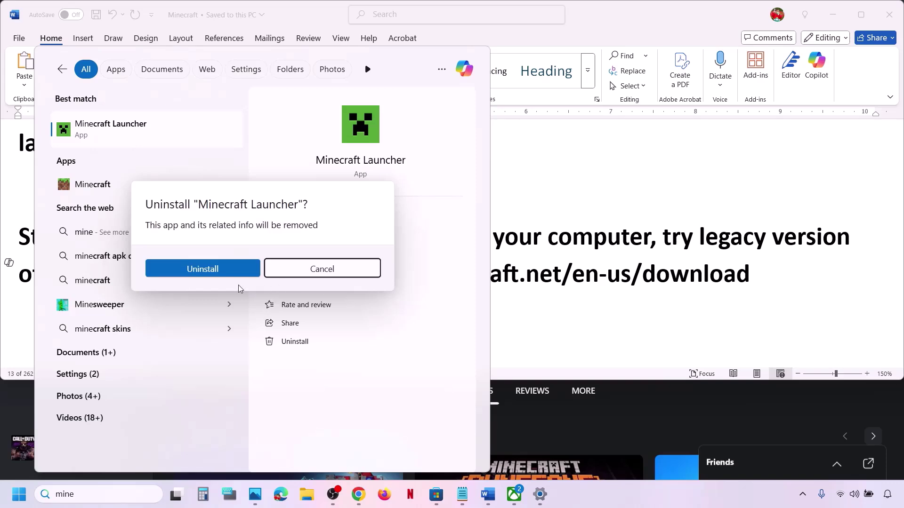
Step: Select Step 7's legacy launcher download URL in Word
double_click(636, 241)
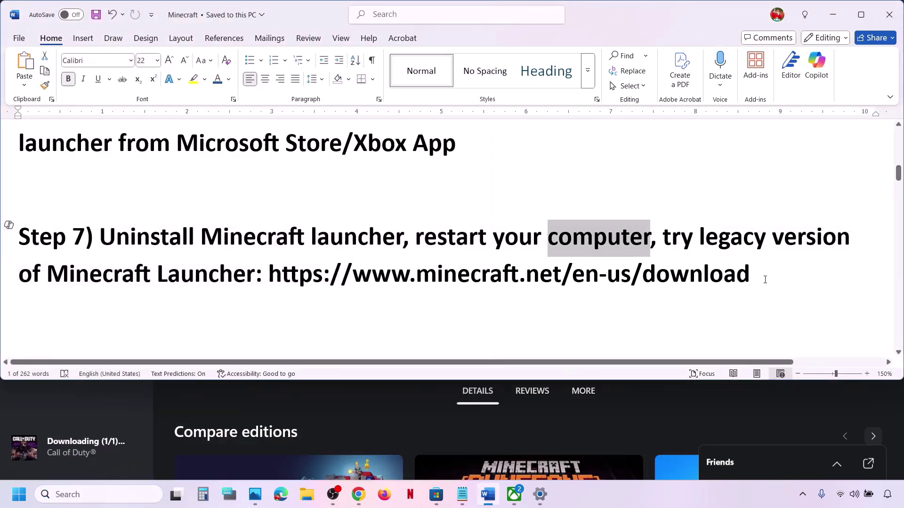
drag(754, 276, 270, 276)
key(ctrl+c)
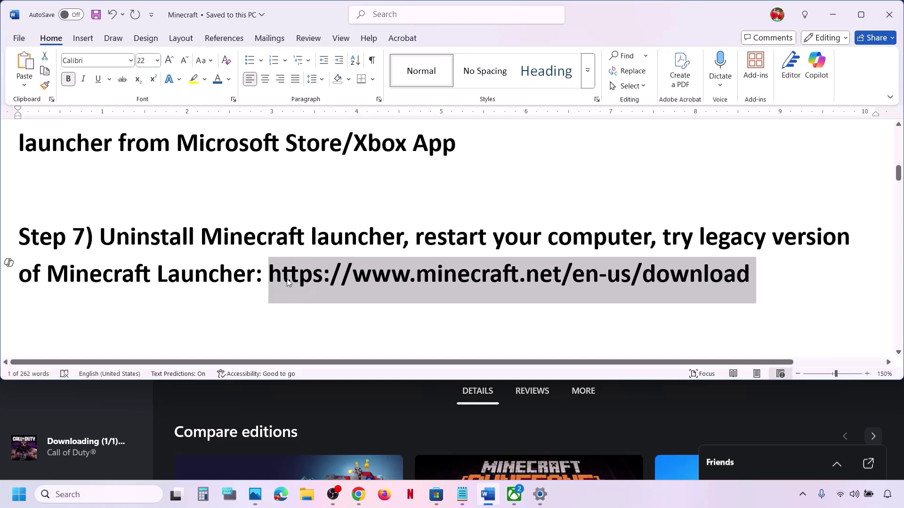
click(358, 495)
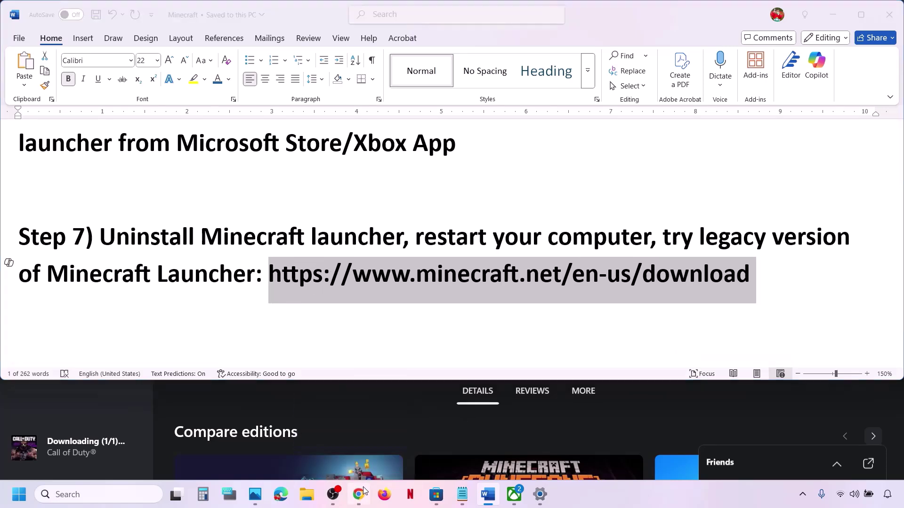
Step: Paste the minecraft.net download link into a new tab and download for Windows
click(172, 12)
key(ctrl+v)
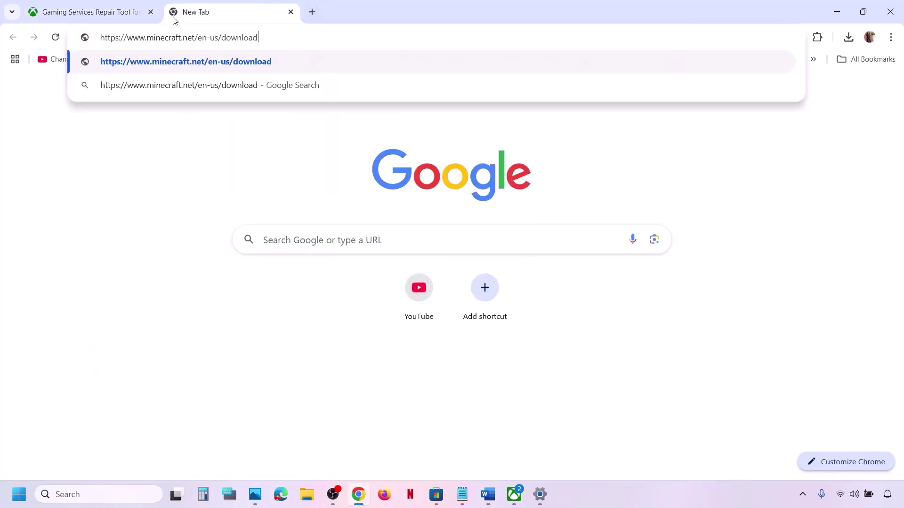
key(Return)
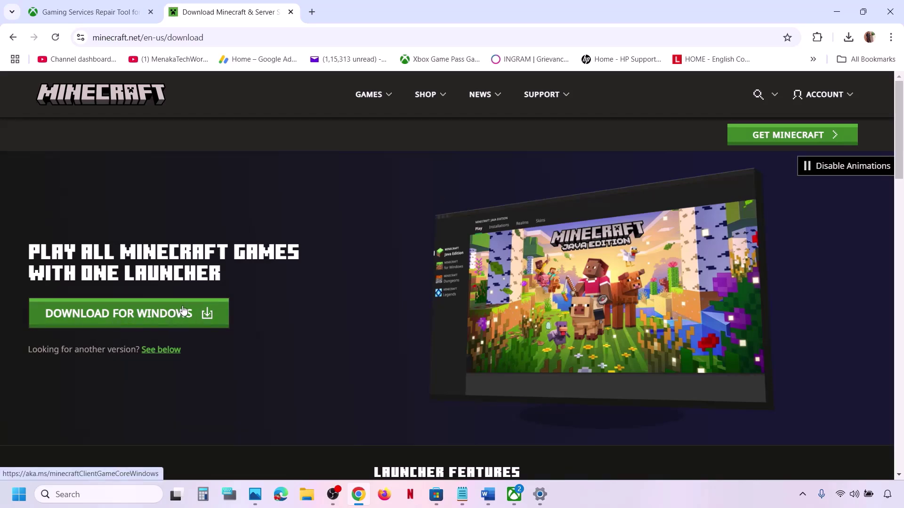
click(132, 323)
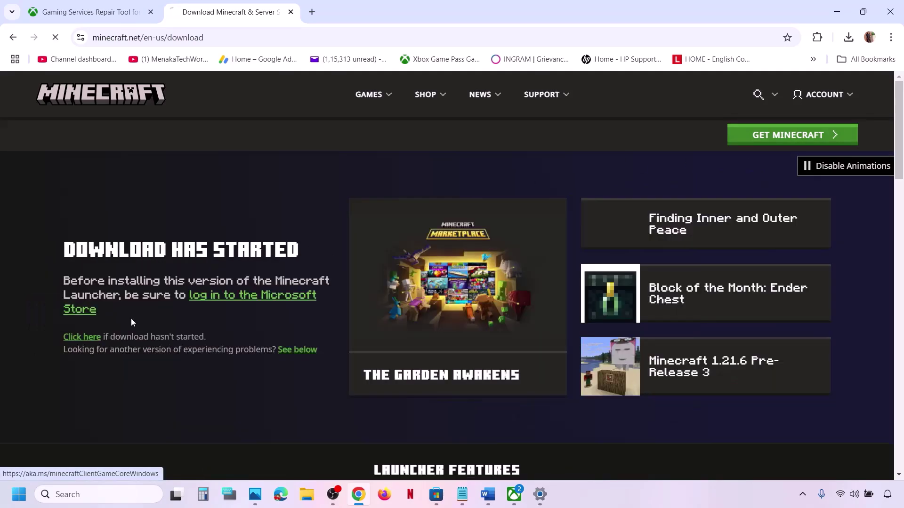
Step: Confirm MinecraftInstaller.exe (32.3 MB) finished downloading, then return to the Word guide
click(849, 39)
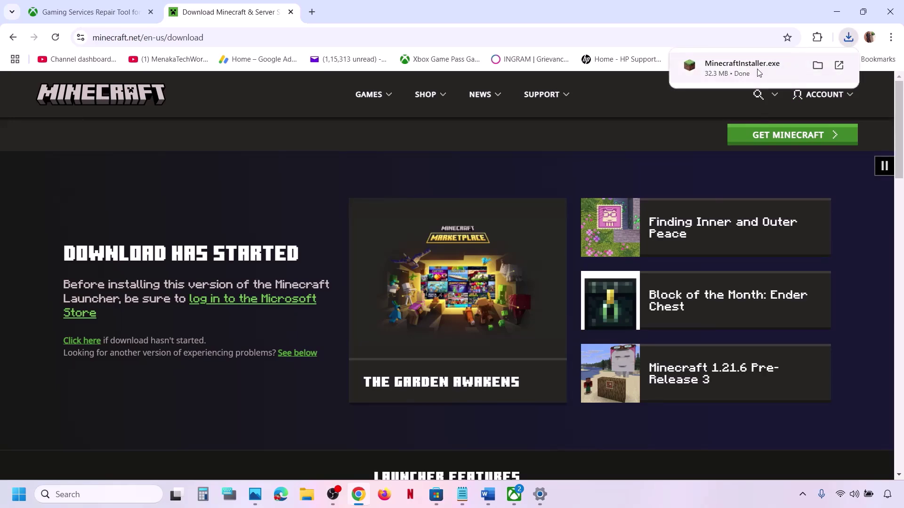
click(433, 163)
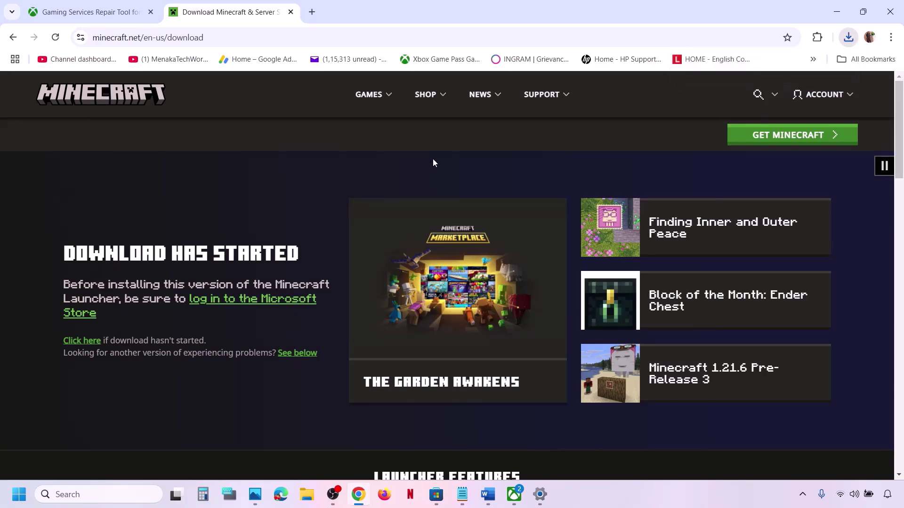
scroll(433, 162, down, 4)
scroll(433, 163, down, 7)
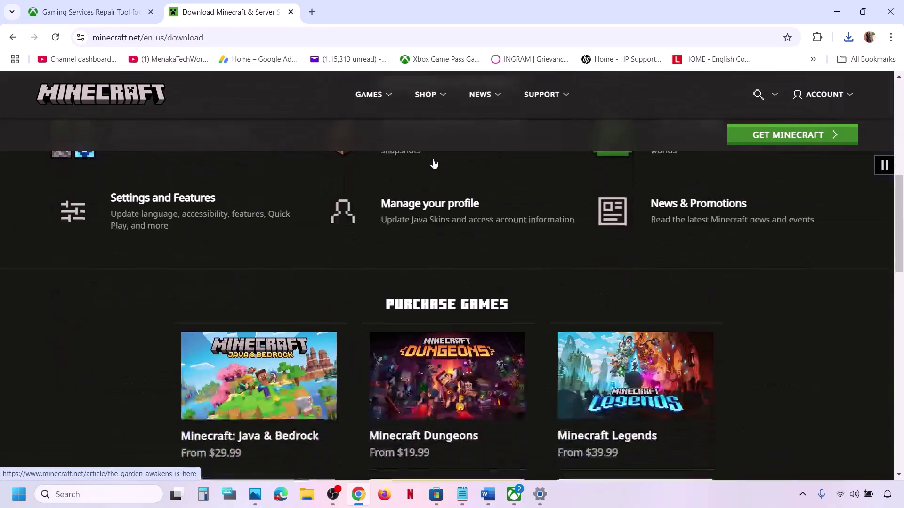
scroll(430, 162, up, 11)
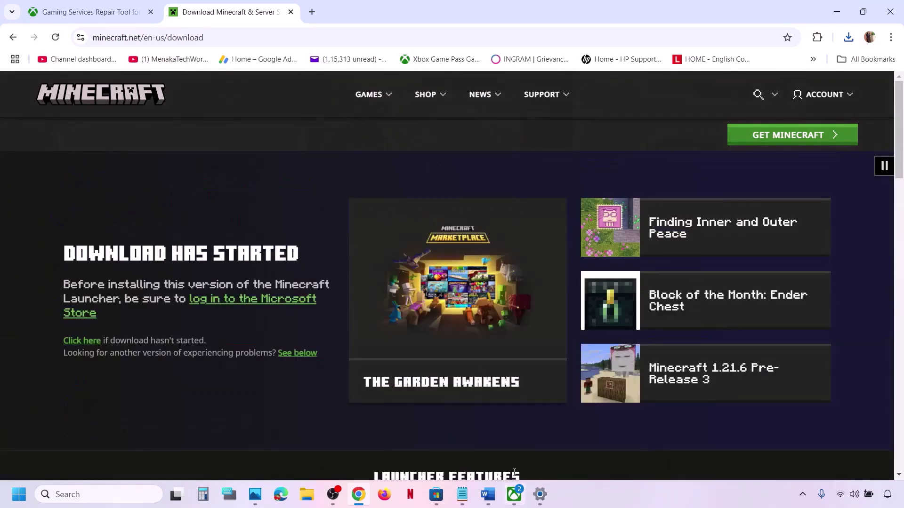
click(488, 495)
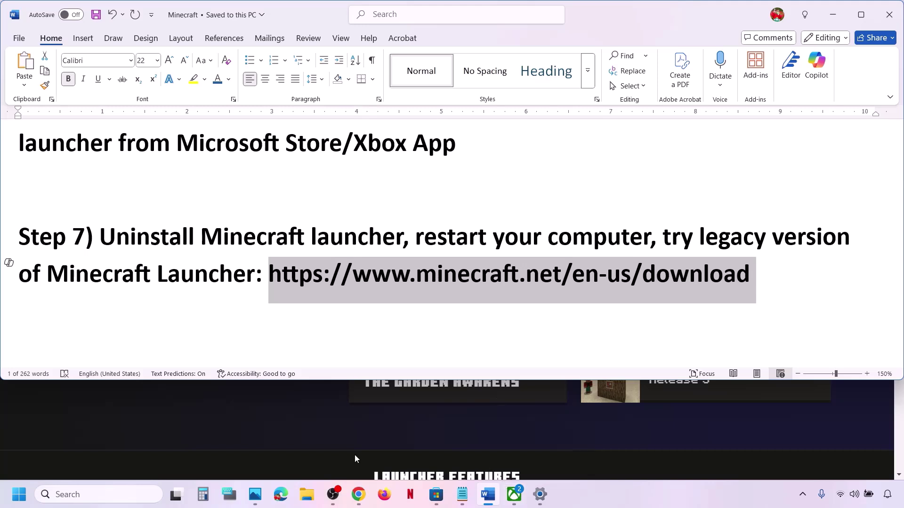
Step: Download the Windows 10/11 launcher again, producing MinecraftInstaller (1).exe (32.3 MB)
click(359, 494)
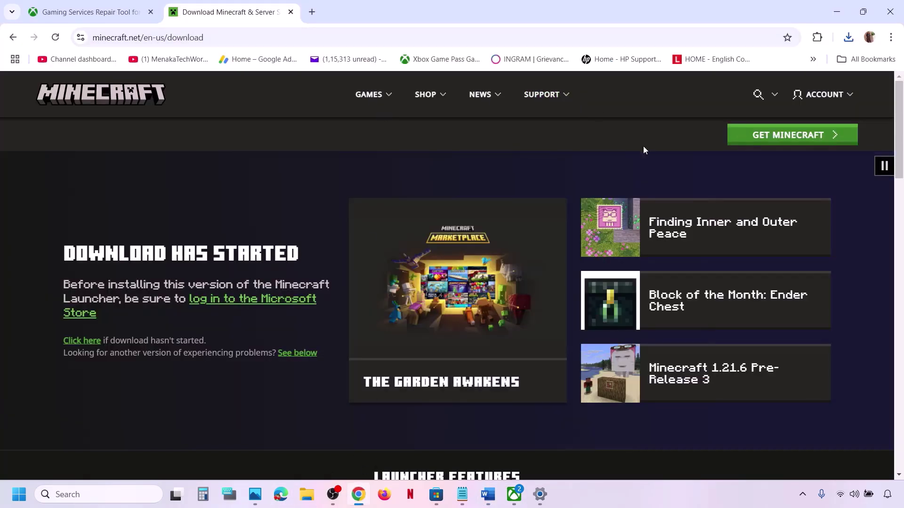
scroll(644, 149, down, 1)
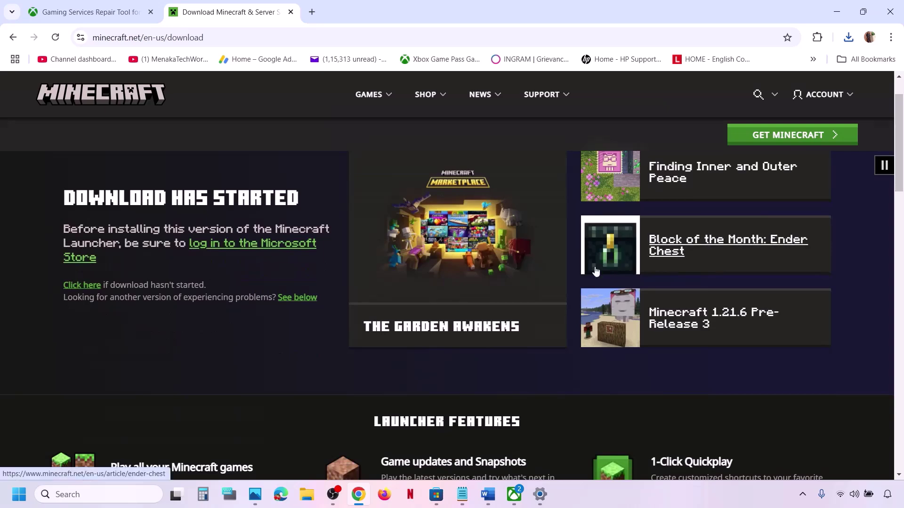
scroll(596, 271, down, 4)
scroll(595, 271, down, 10)
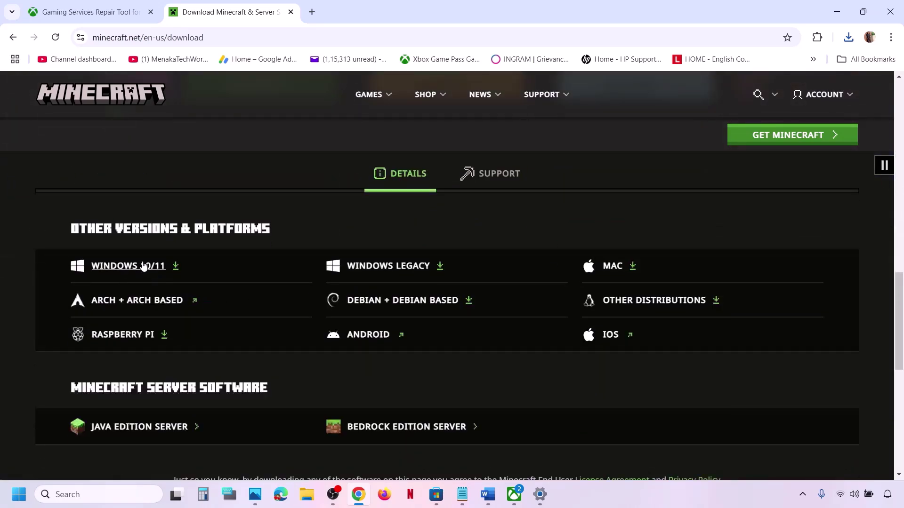
click(179, 267)
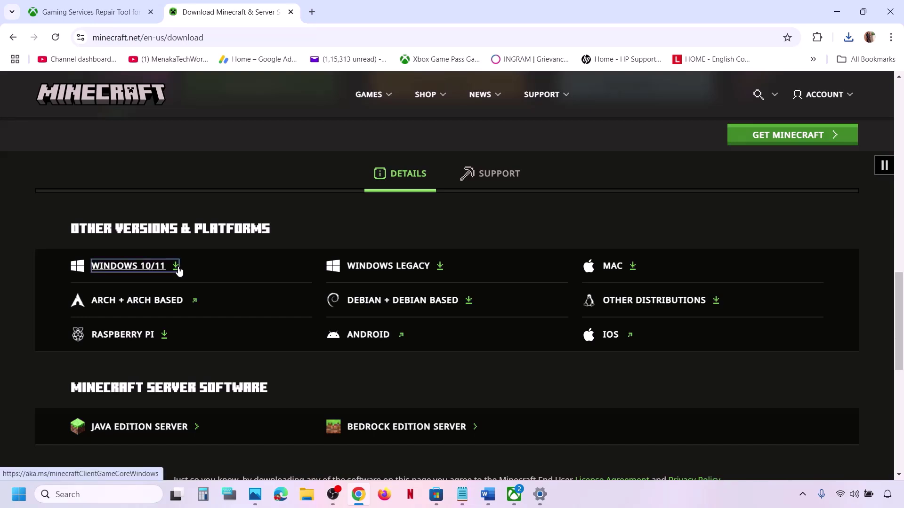
click(849, 38)
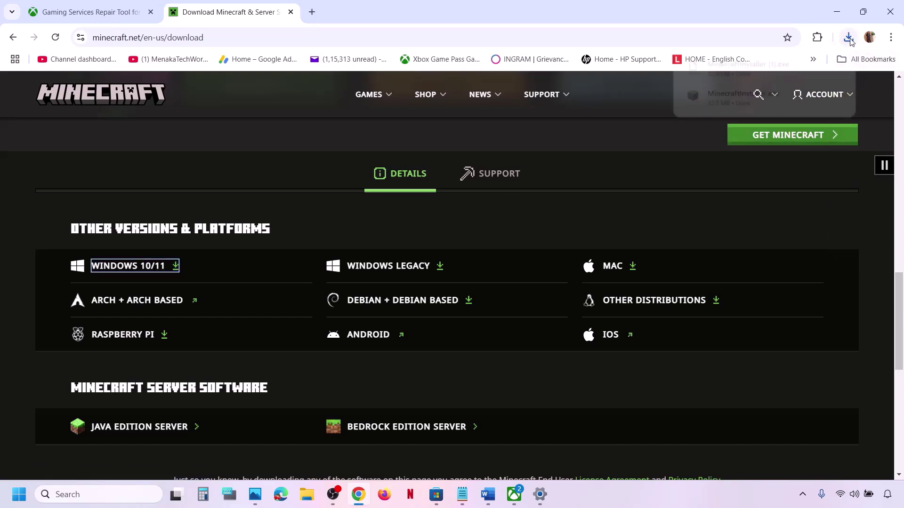
click(343, 218)
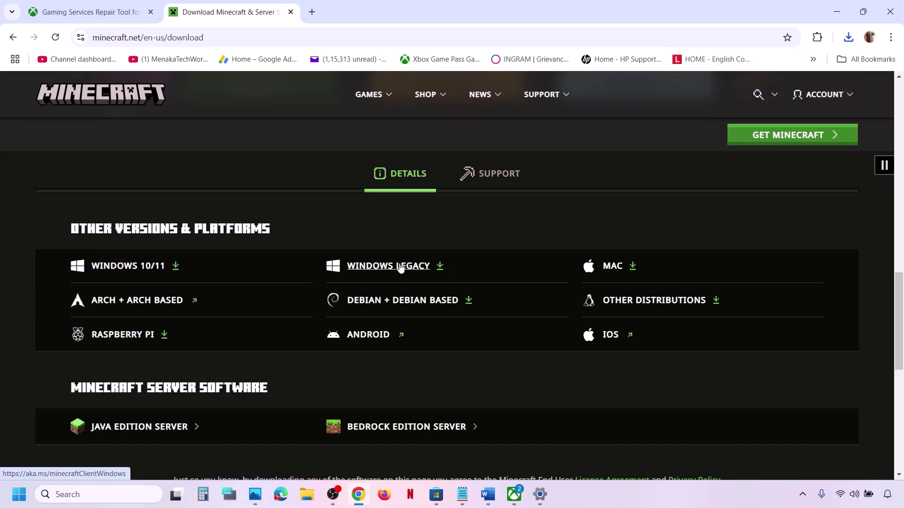
Step: Turn the Step 7 download address into a hyperlink in Word, then minimize Word
click(488, 494)
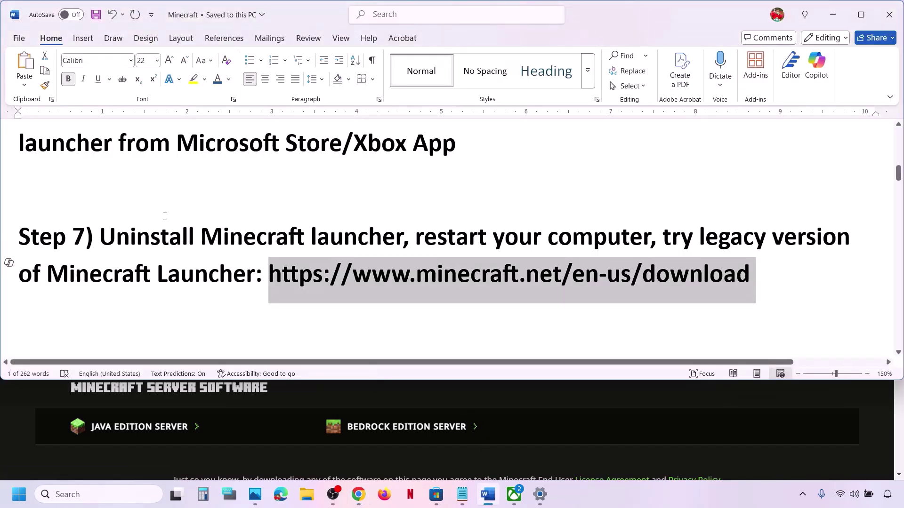
drag(112, 237, 400, 238)
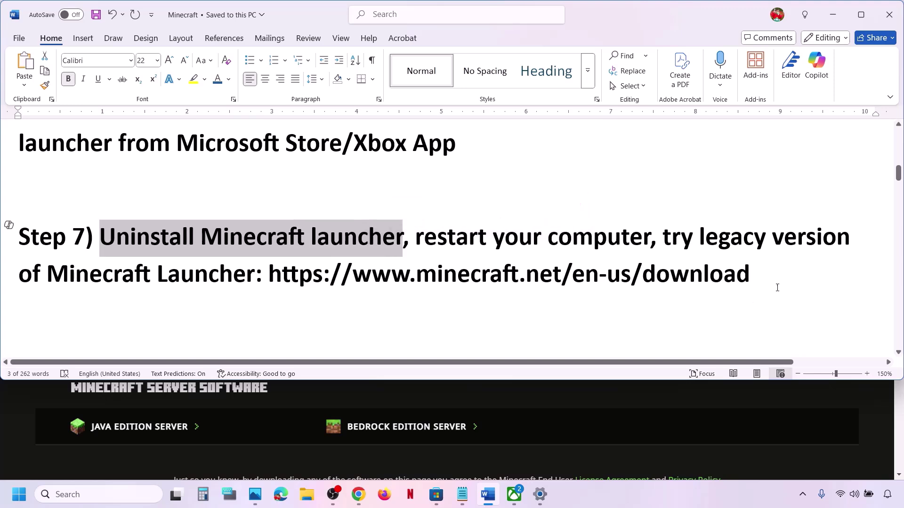
click(752, 269)
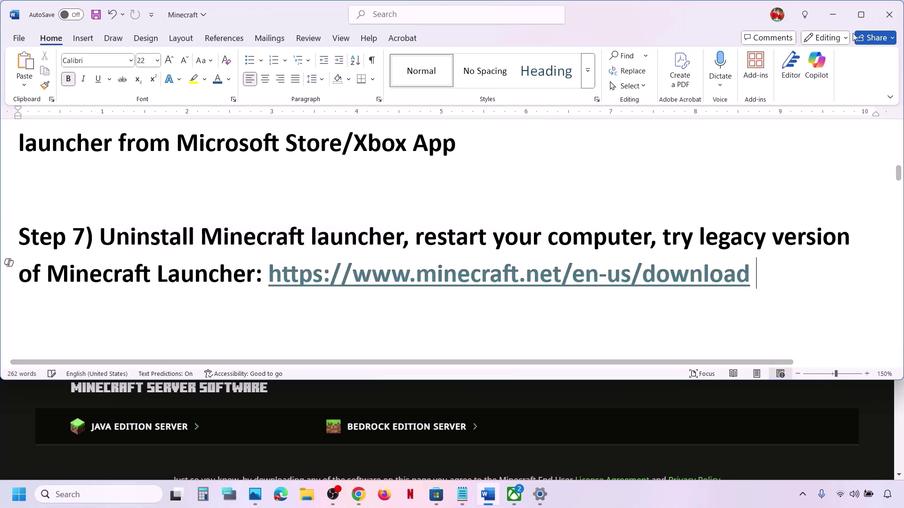
click(836, 17)
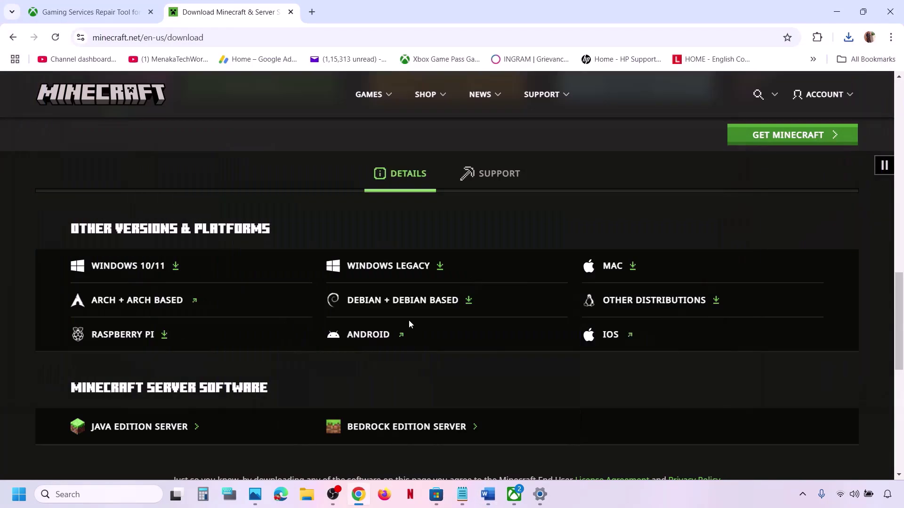
Step: Download the Windows Legacy MinecraftInstaller.msi (2.1 MB) and run it
click(403, 272)
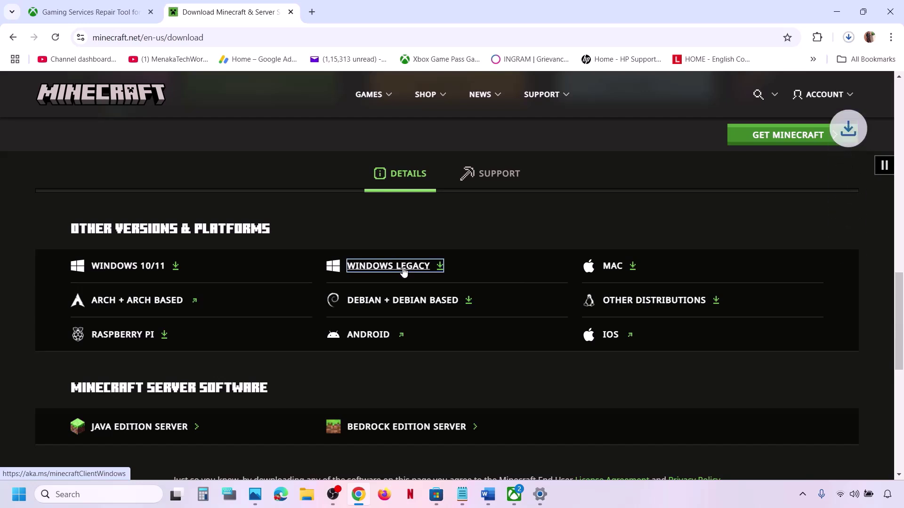
click(853, 42)
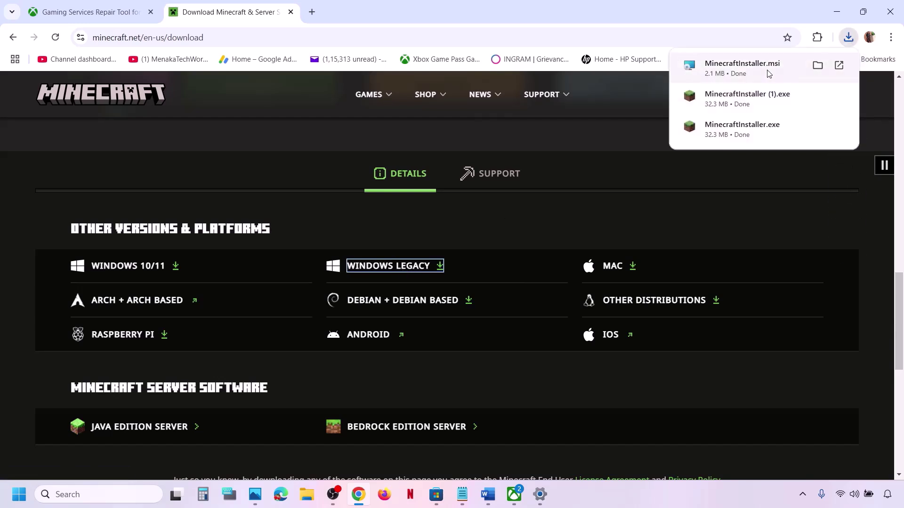
click(575, 176)
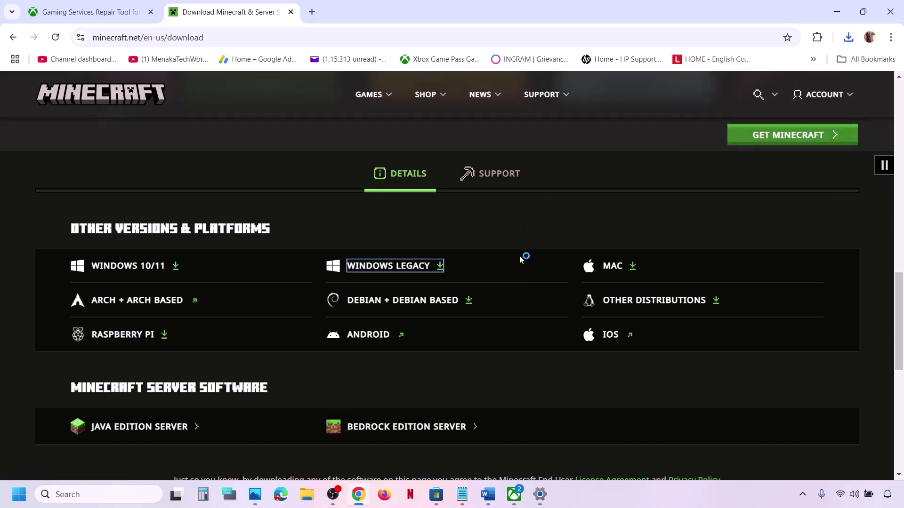
Step: Install the launcher into the default Program Files (x86) folder through the setup wizard
click(513, 339)
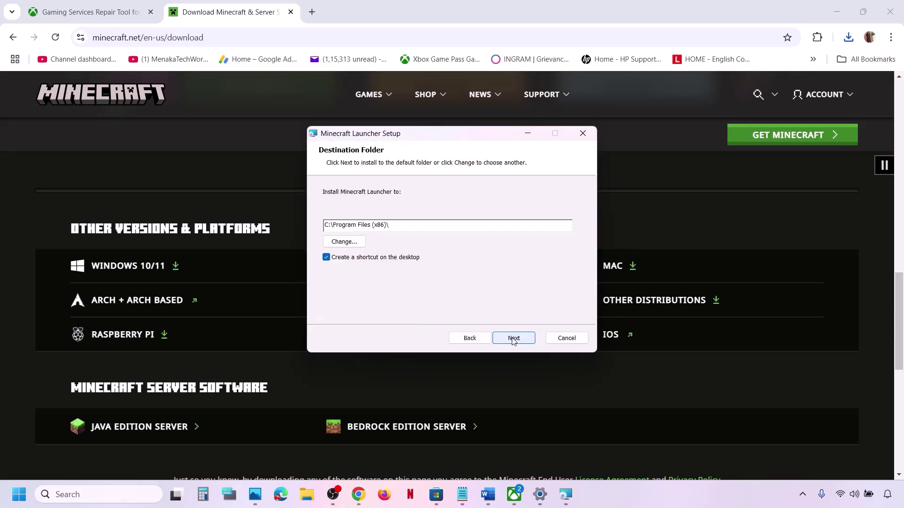
click(513, 339)
click(513, 338)
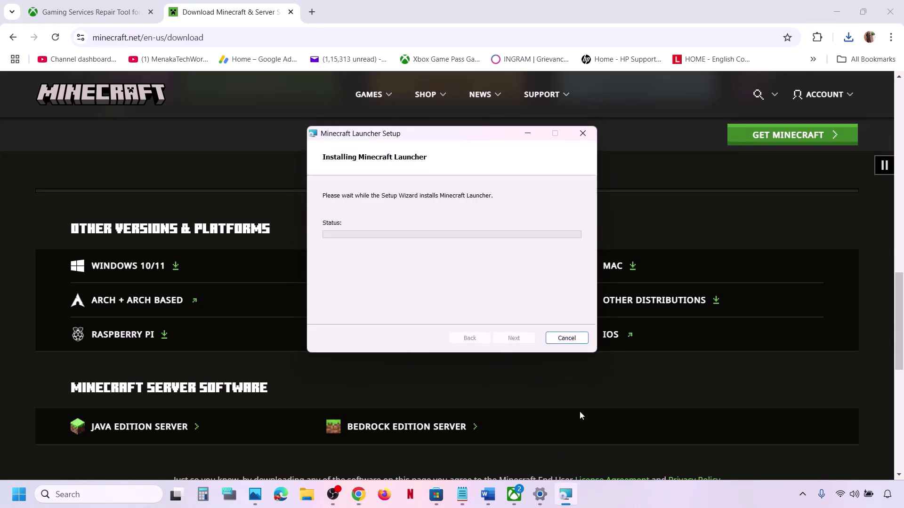
Step: Select the Step 8 Store cache folder path in the Word guide
click(489, 494)
scroll(314, 260, down, 3)
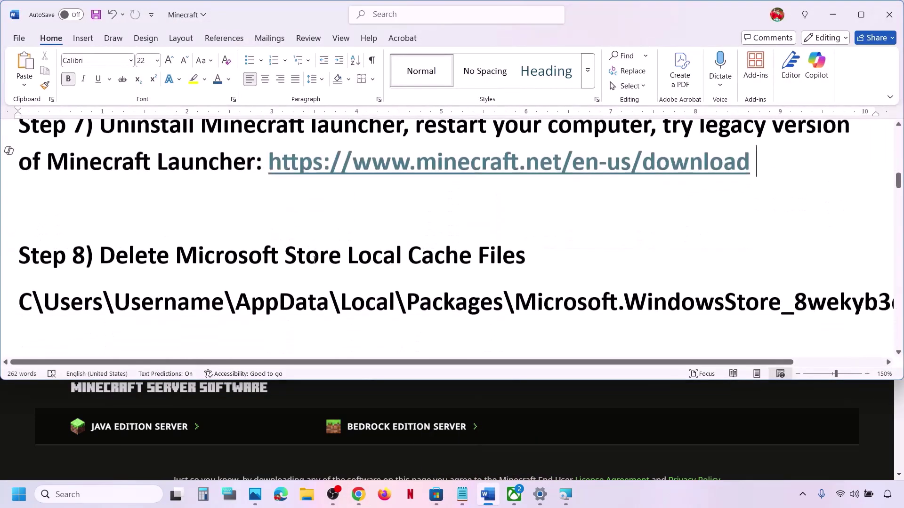
scroll(292, 266, down, 1)
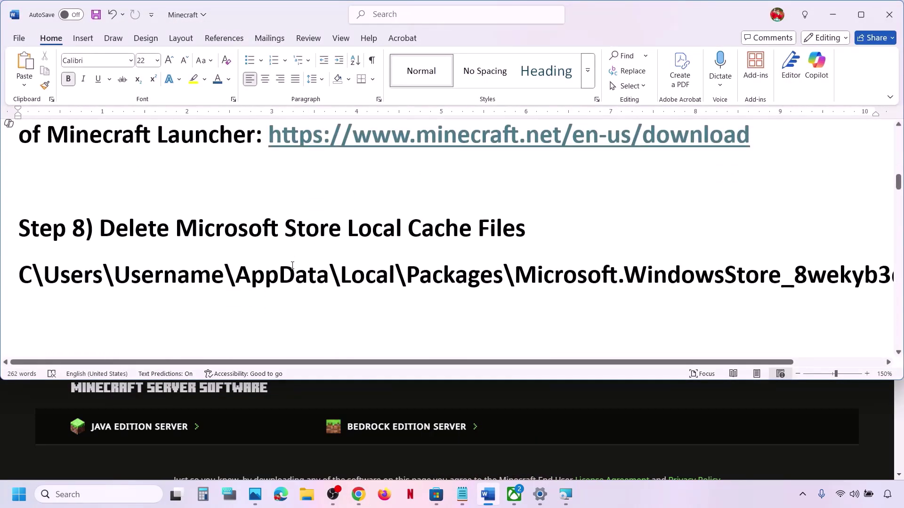
triple_click(353, 276)
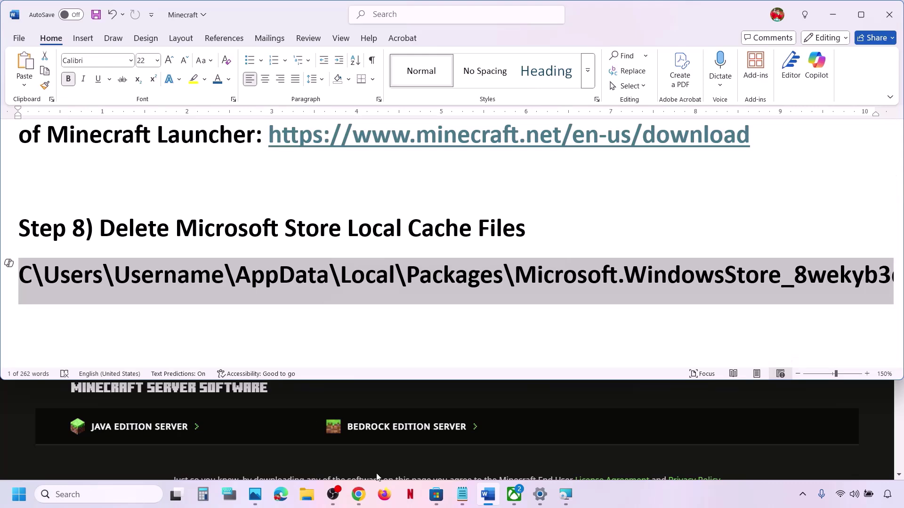
Step: In File Explorer, open This PC > C: > Users > the user's profile folder
click(314, 492)
click(63, 262)
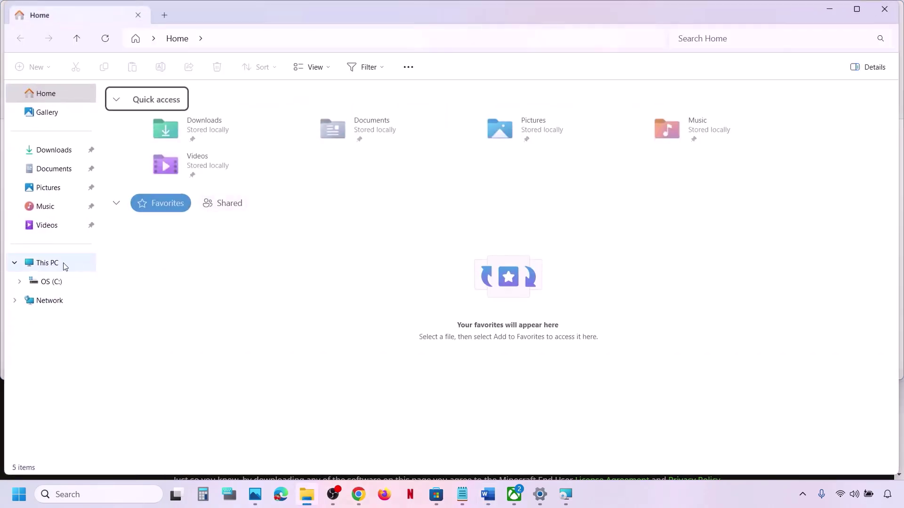
double_click(201, 117)
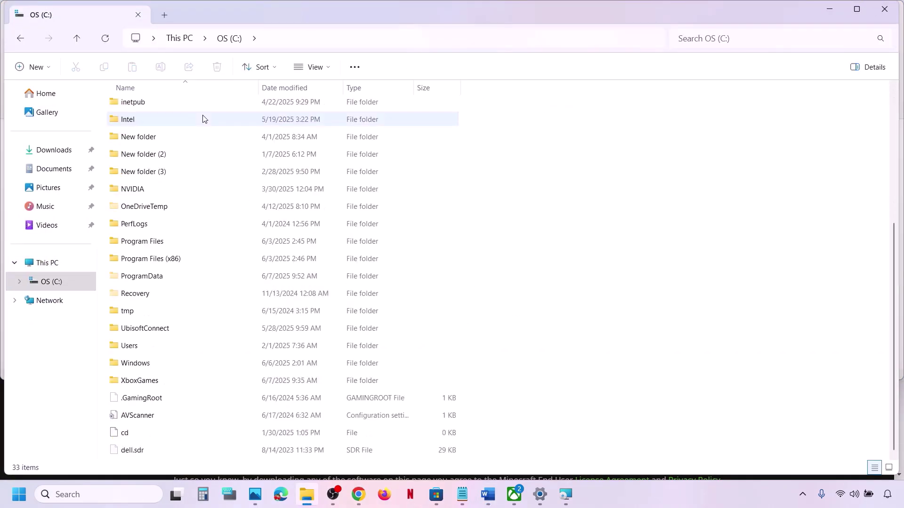
scroll(149, 309, down, 1)
click(138, 310)
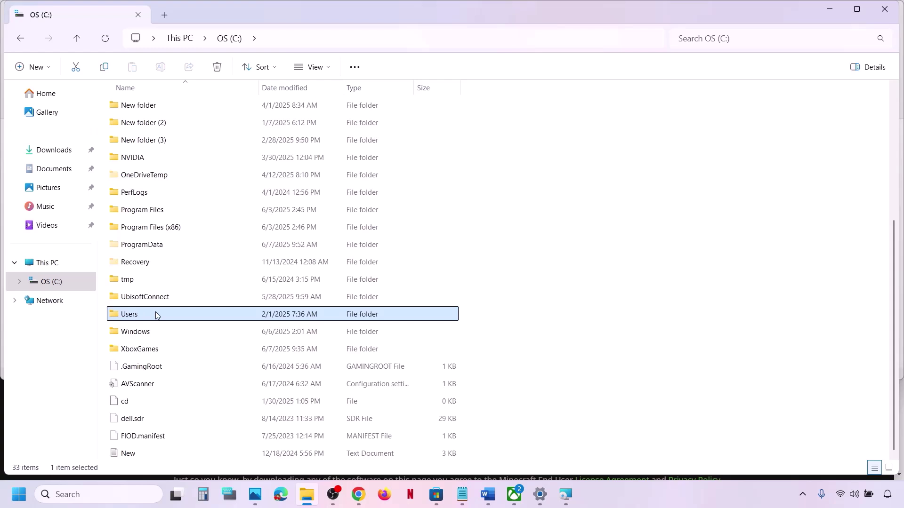
double_click(156, 312)
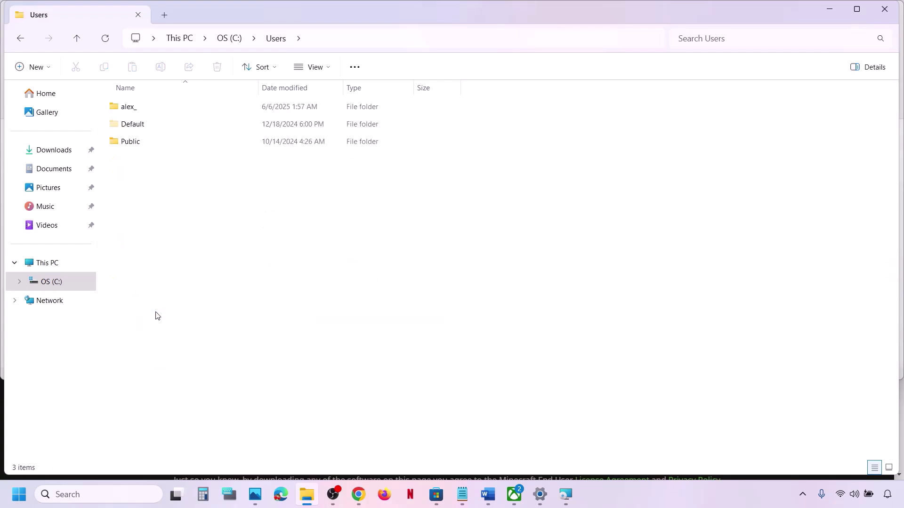
double_click(146, 114)
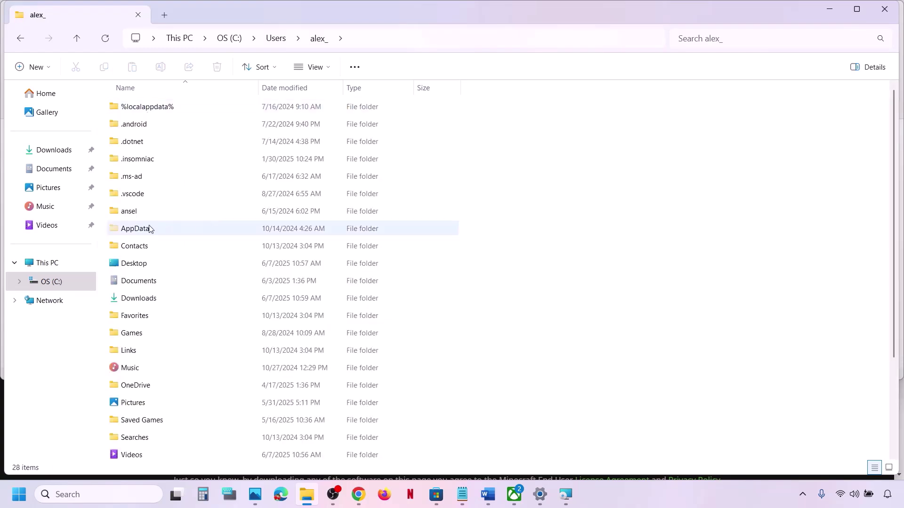
Step: Check hidden-item visibility and open AppData\Local\Packages, then return to Word
click(150, 229)
click(331, 69)
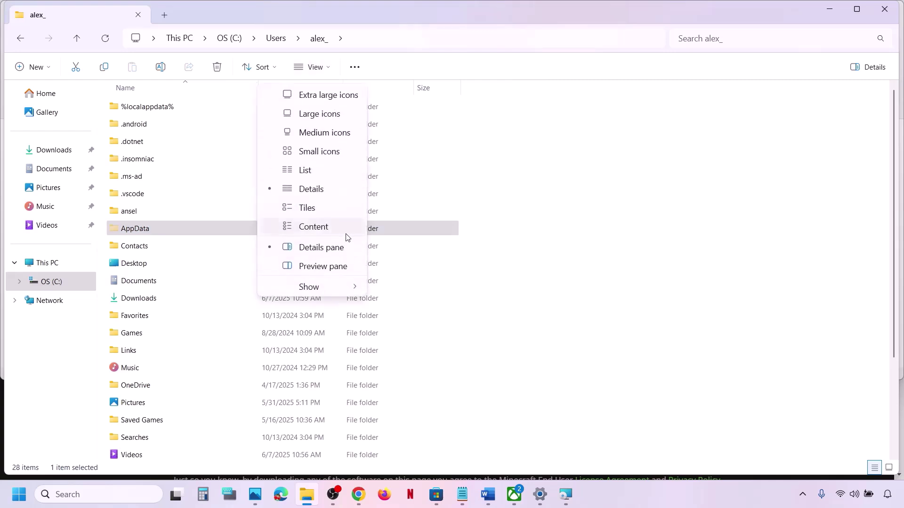
mouse_move(347, 287)
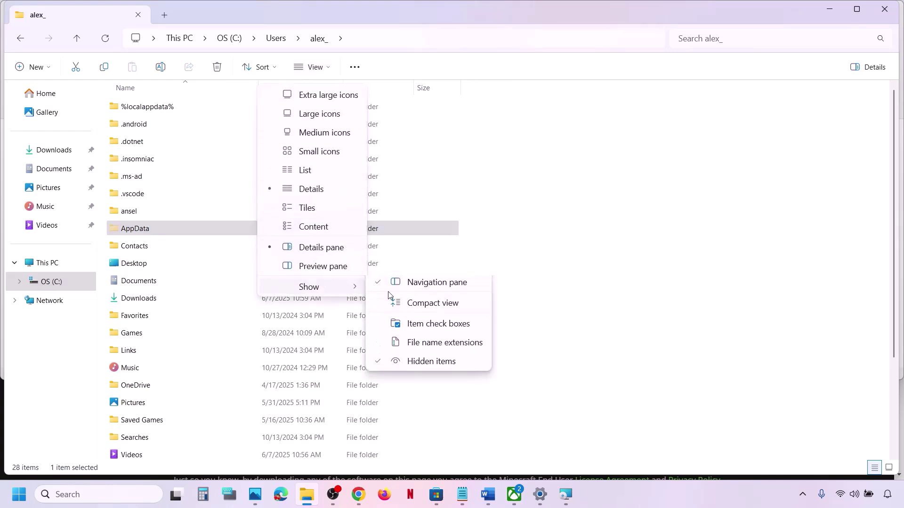
click(190, 238)
double_click(175, 233)
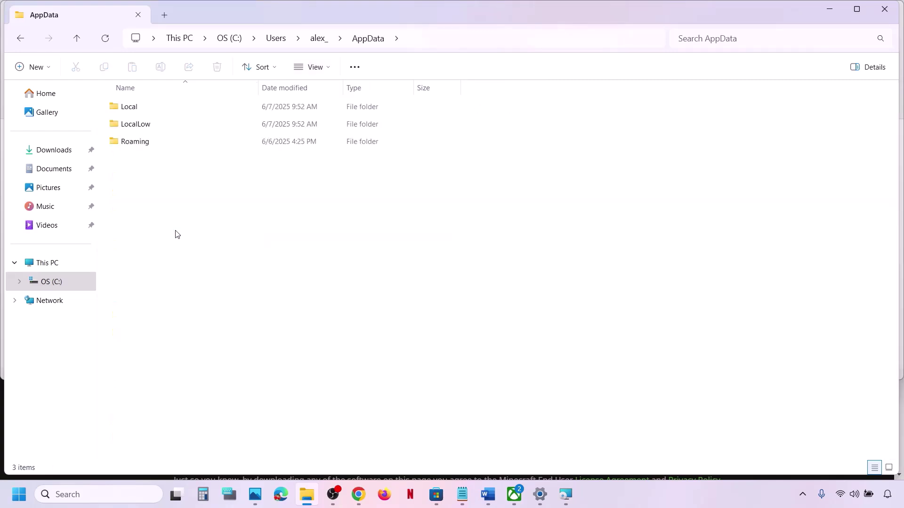
double_click(138, 111)
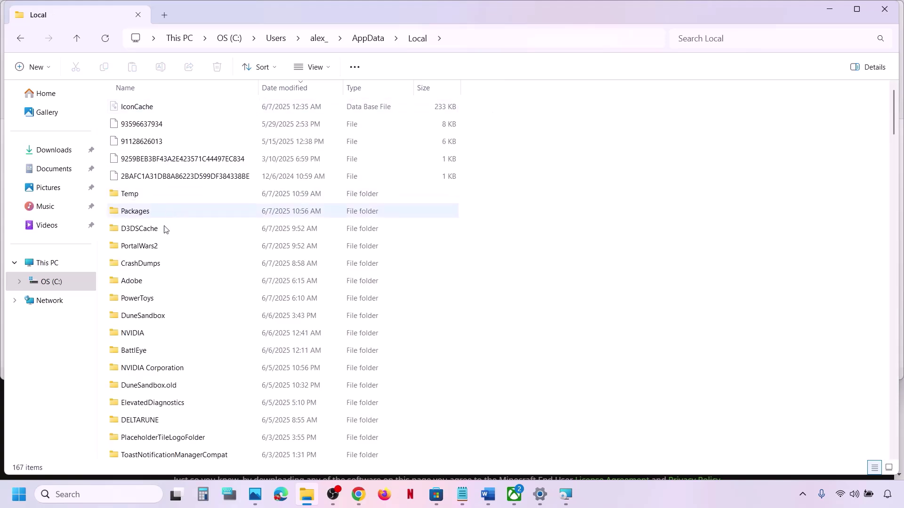
double_click(140, 214)
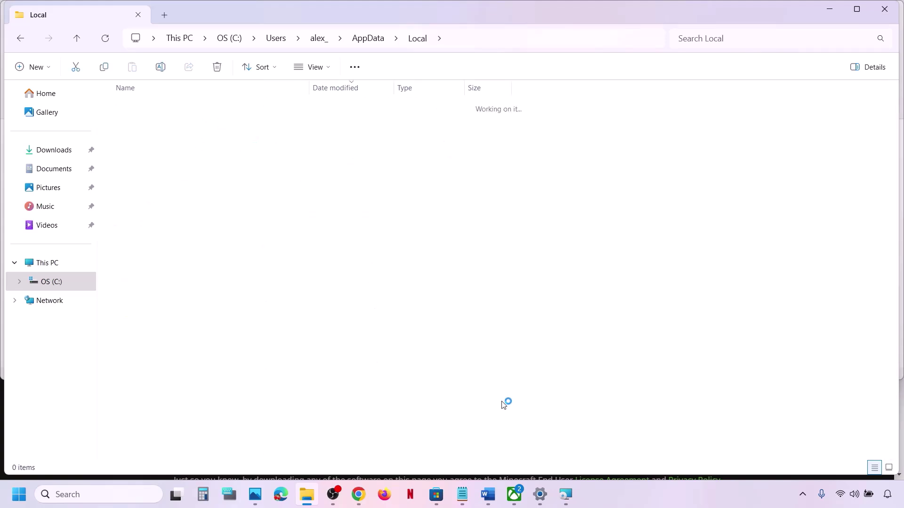
click(488, 494)
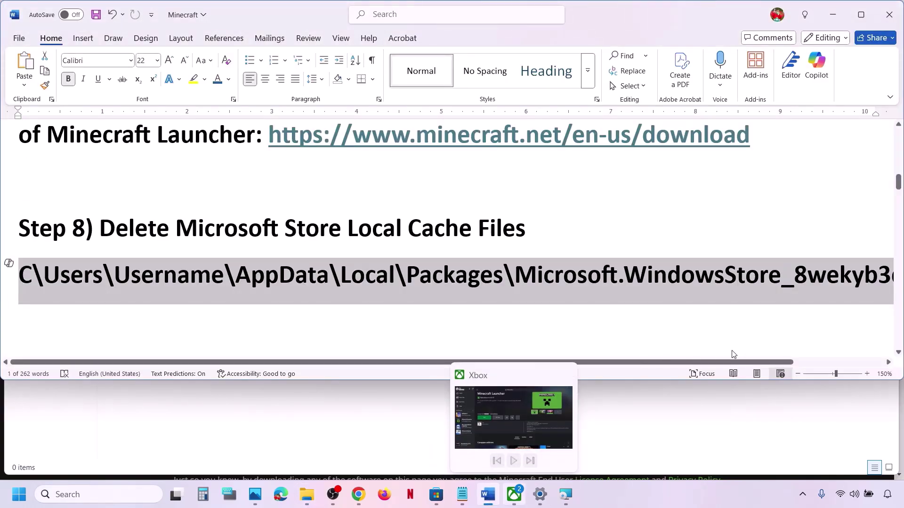
Step: Open the Microsoft.WindowsStore_8wekyb3d8bbwe package folder inside Packages
scroll(752, 362, right, 3)
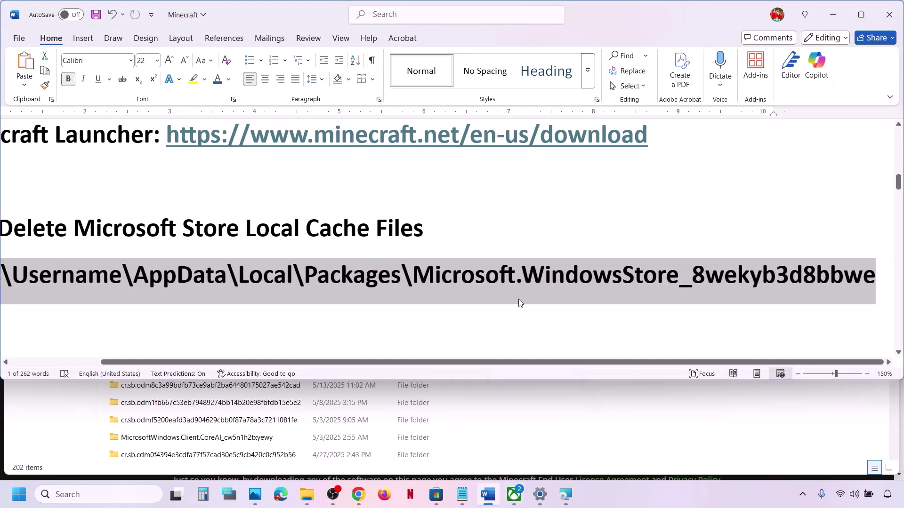
click(522, 275)
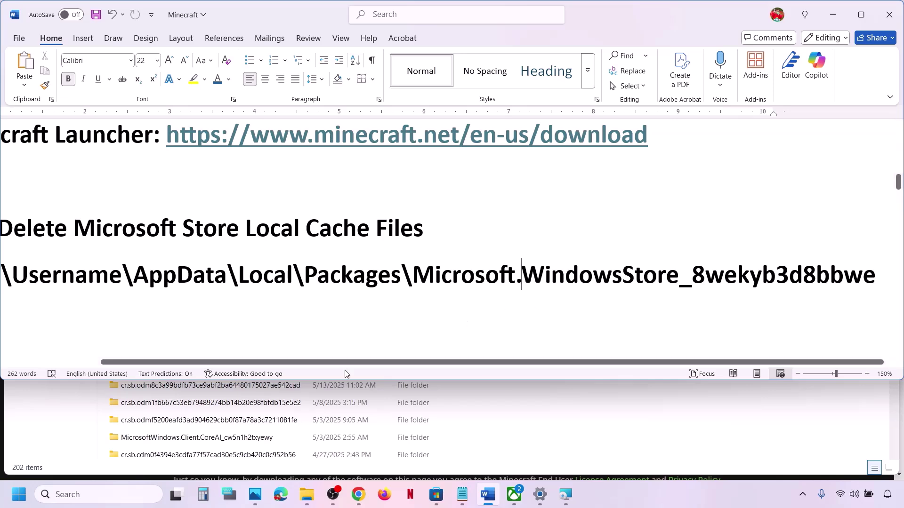
click(237, 415)
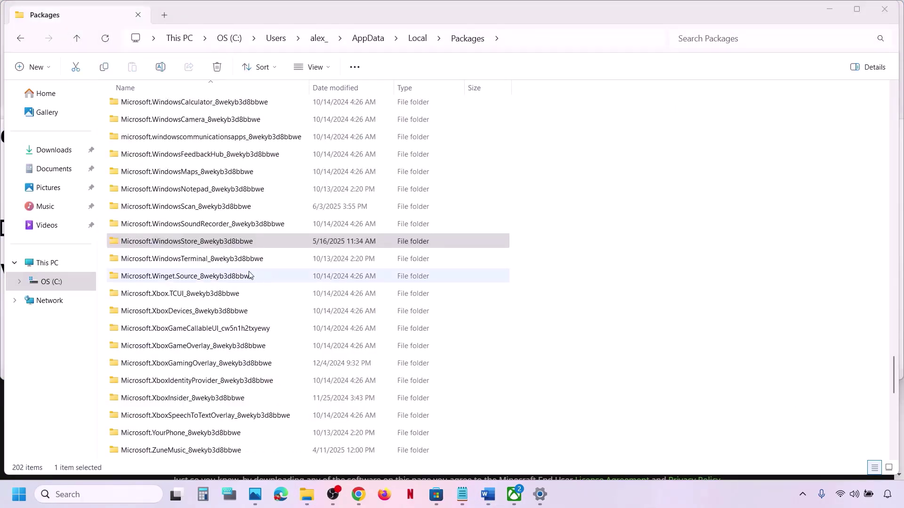
click(169, 246)
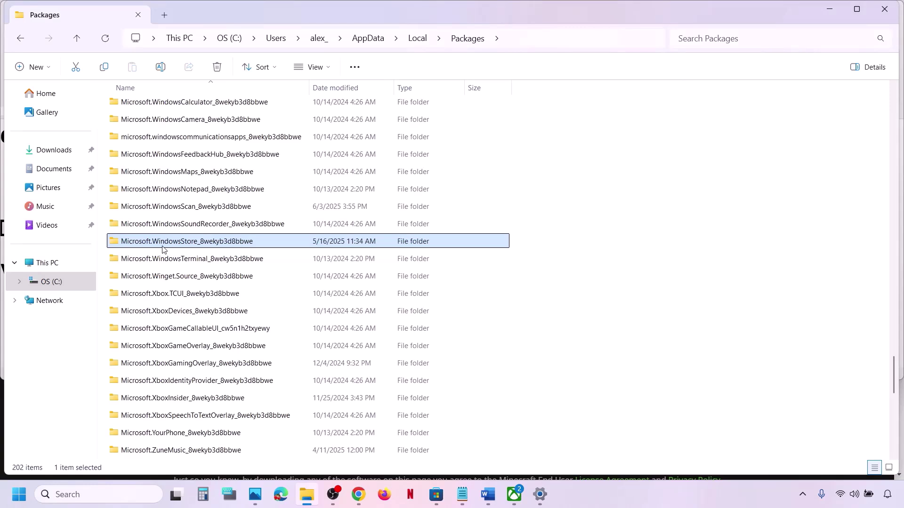
double_click(233, 246)
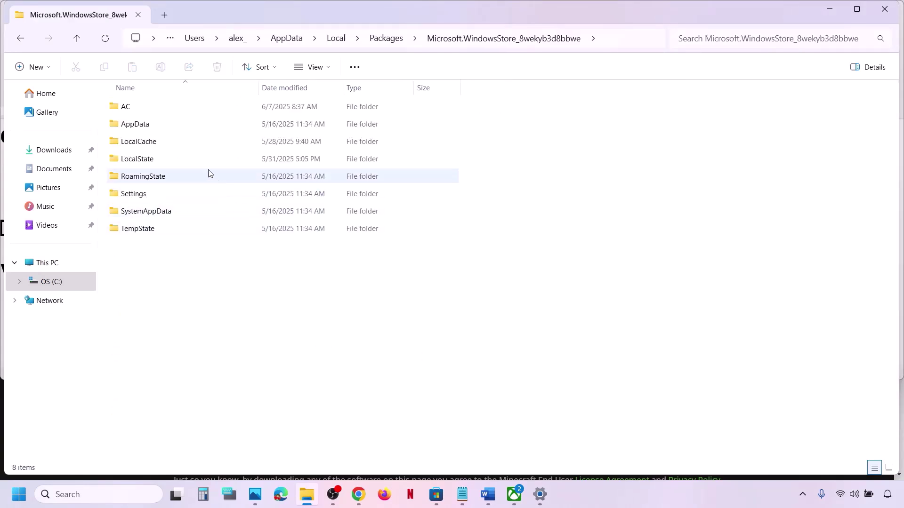
Step: Delete its LocalCache folder, leaving 7 items, and bring Word forward
click(170, 149)
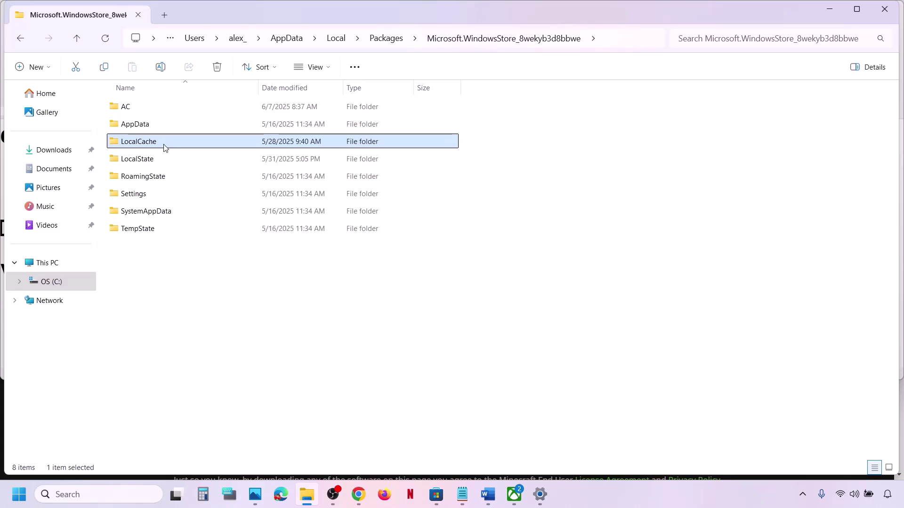
right_click(165, 147)
click(289, 162)
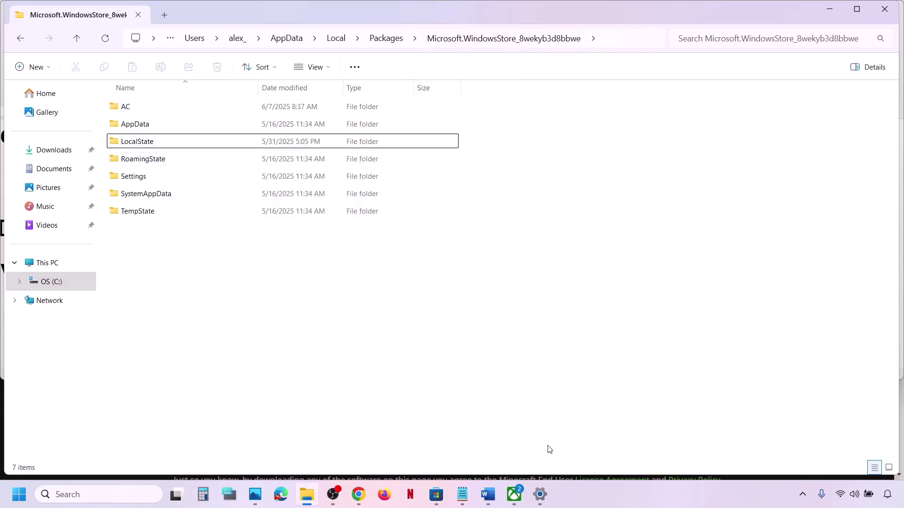
click(488, 494)
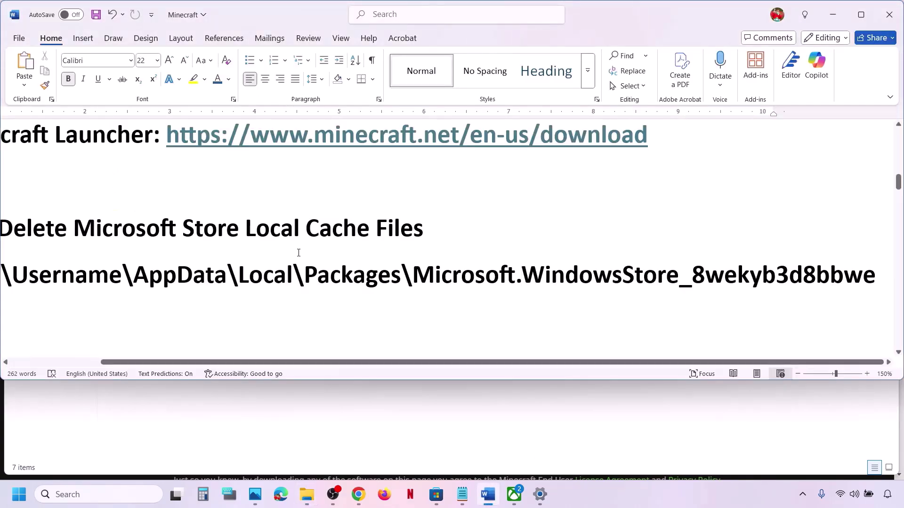
Step: Copy the Step 9 Get-AppxPackage command from the Word guide
drag(339, 362, 245, 337)
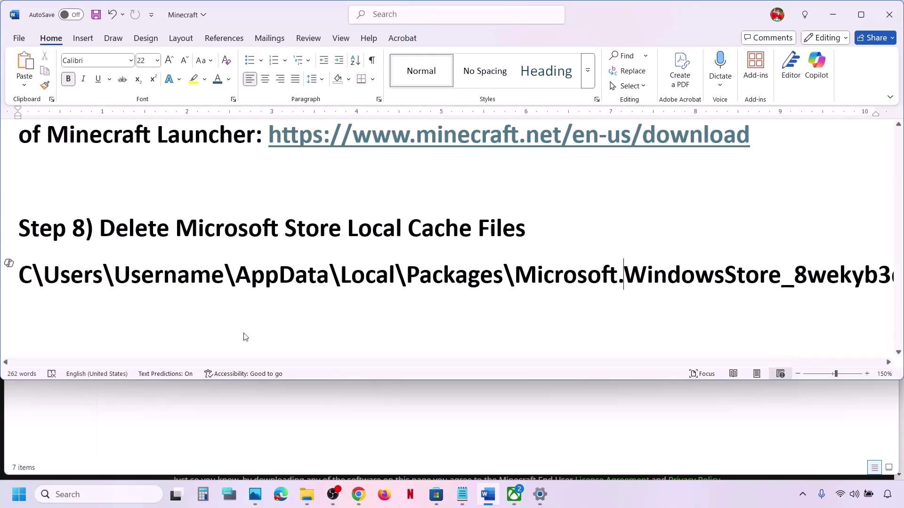
scroll(244, 337, down, 4)
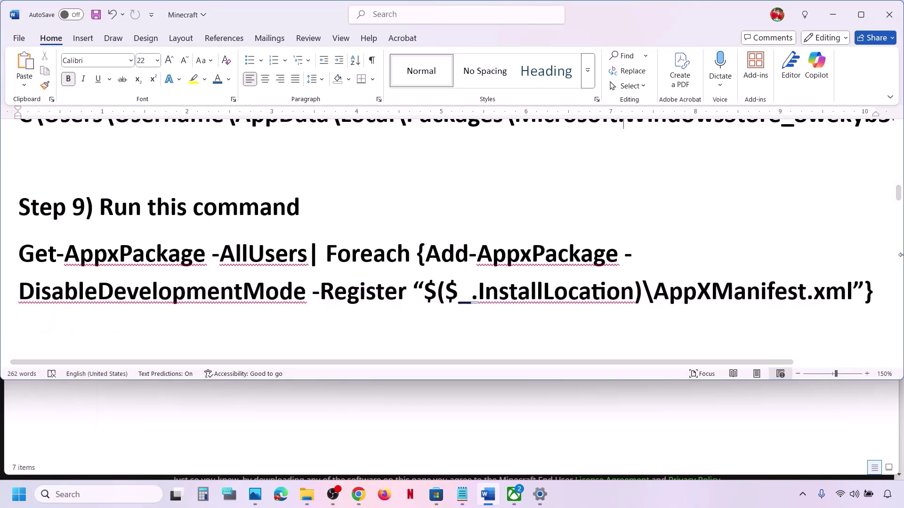
drag(876, 292, 23, 264)
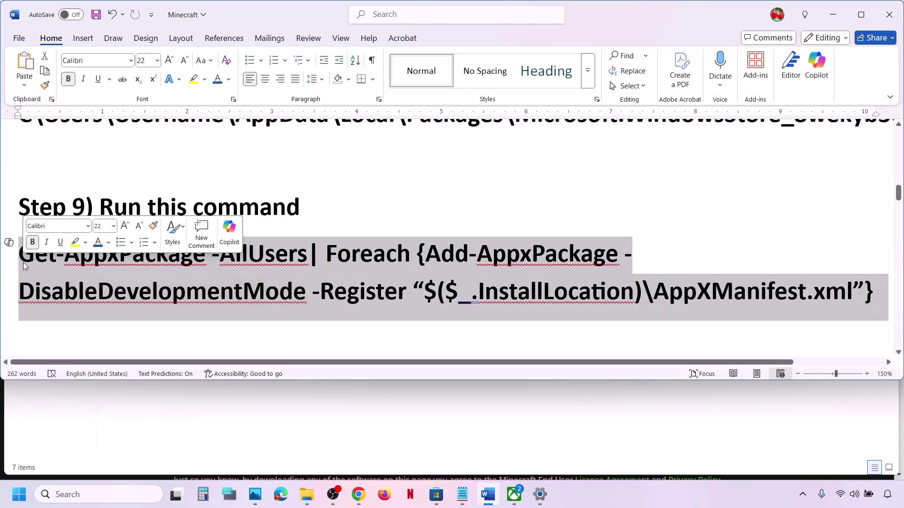
right_click(55, 265)
click(87, 81)
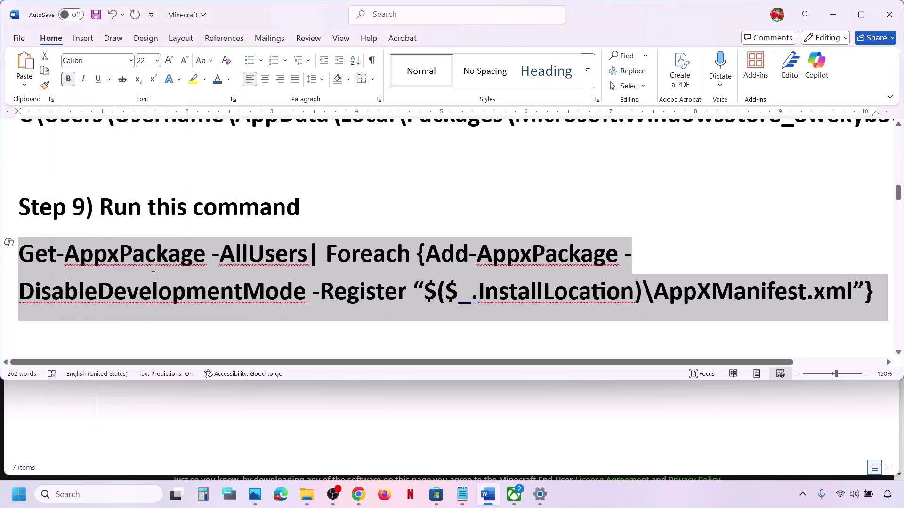
Step: Launch Windows PowerShell as administrator from a 'powershell' search, approving the UAC prompt
click(97, 494)
text(pow)
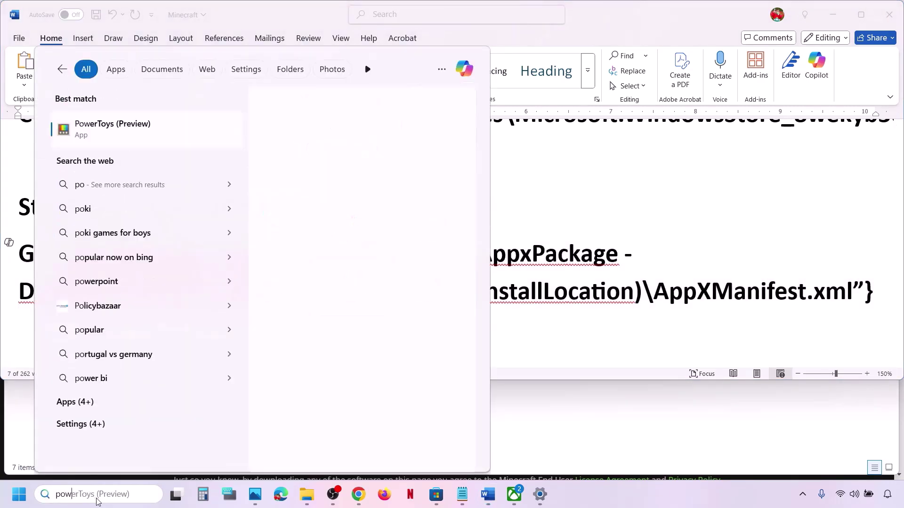
text(ershell)
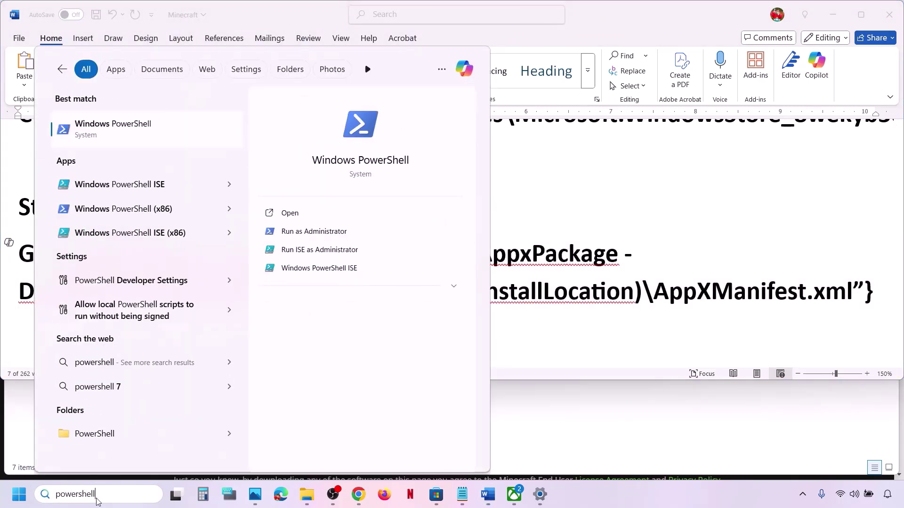
right_click(135, 136)
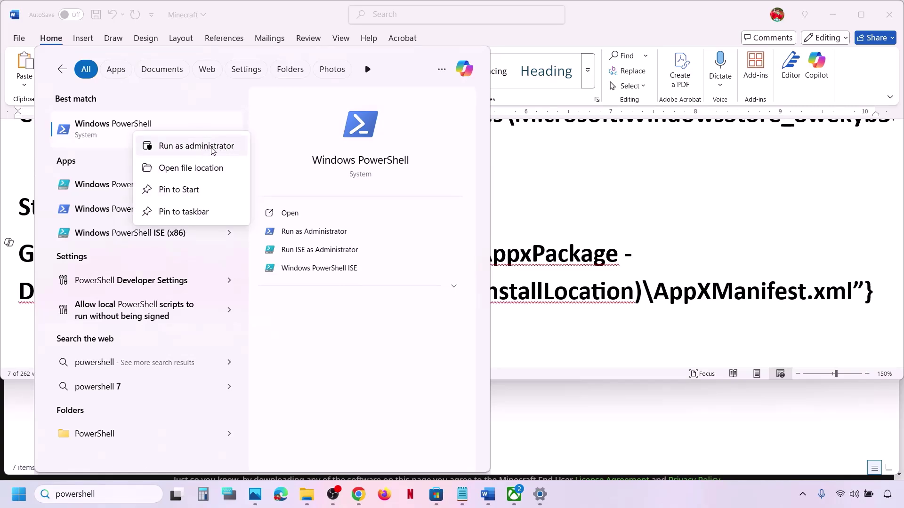
click(211, 148)
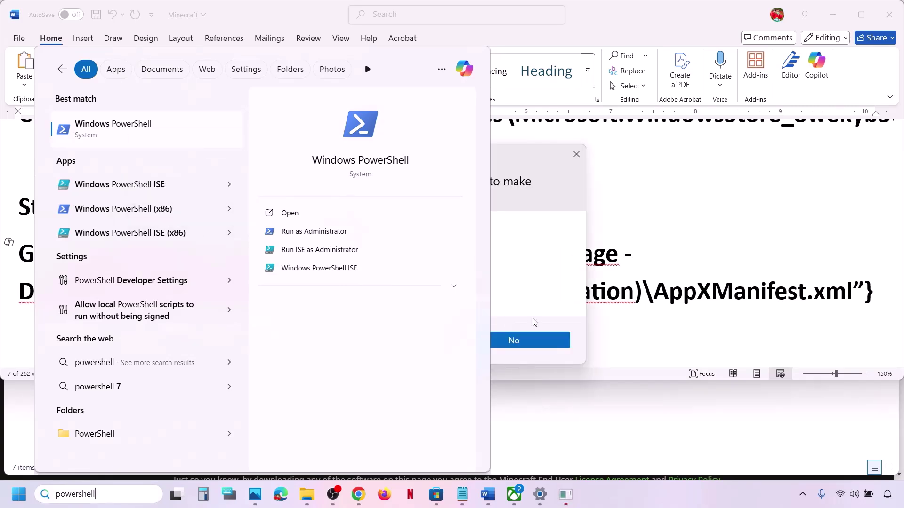
click(392, 340)
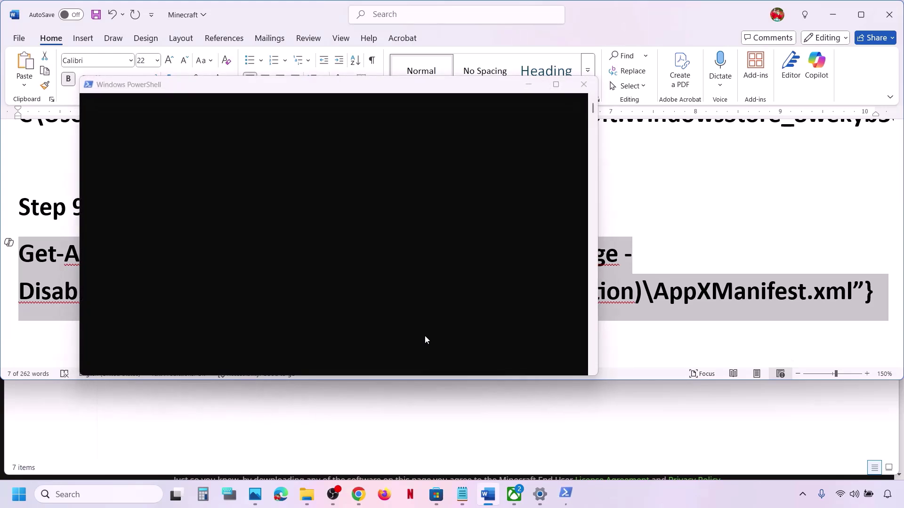
Step: Reselect the full Step 9 Get-AppxPackage command in Word after the paste landed there
key(ctrl+v)
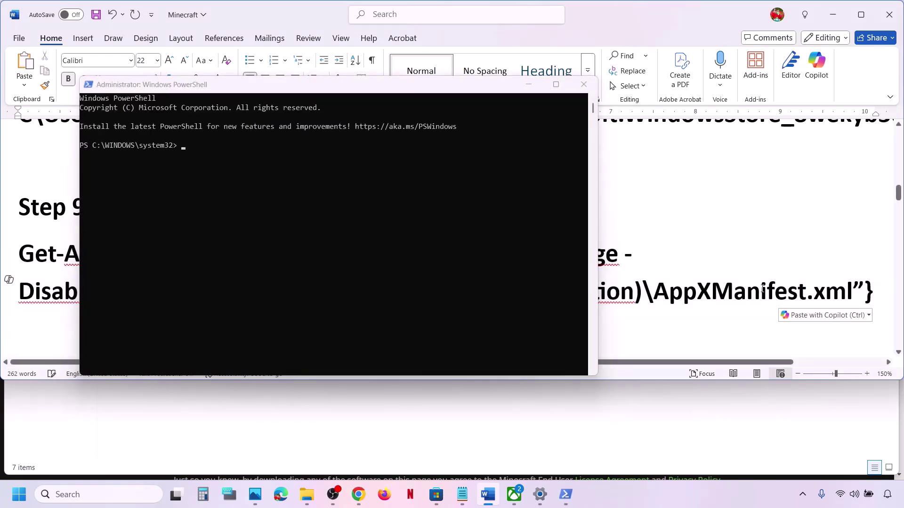
triple_click(871, 290)
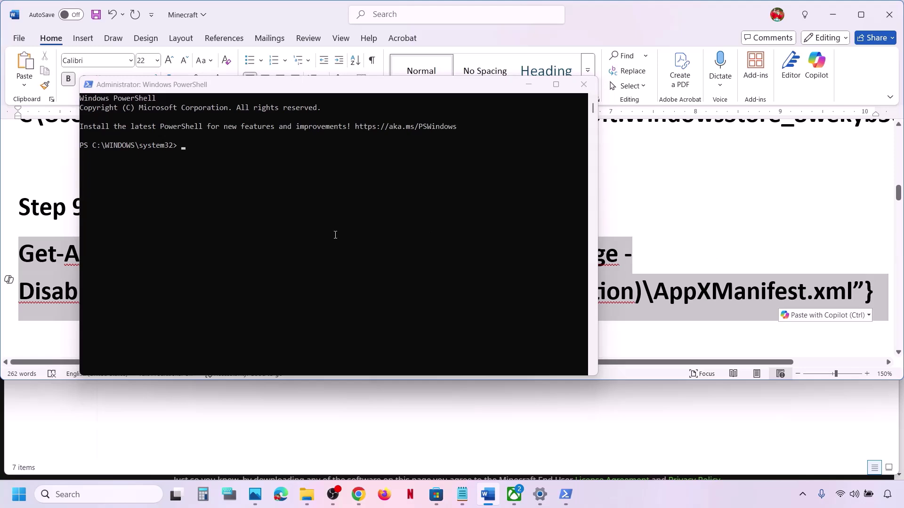
click(21, 282)
click(532, 84)
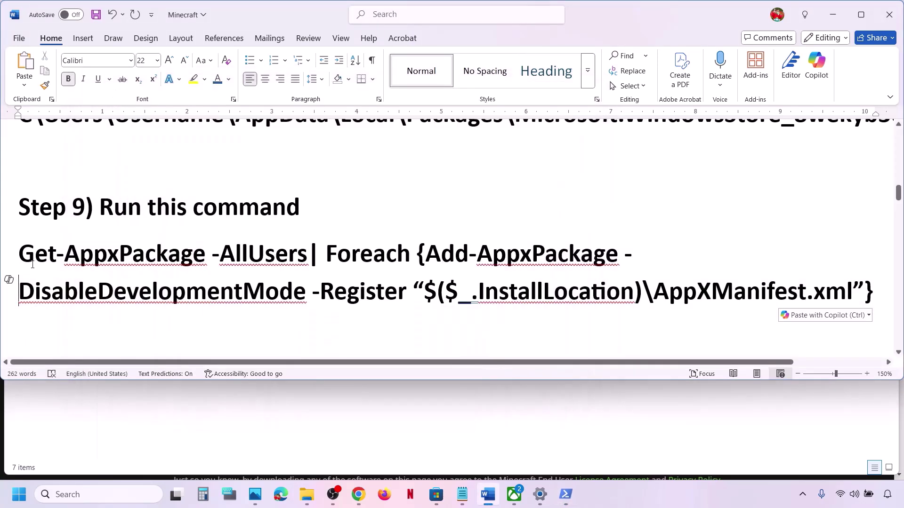
drag(23, 253, 870, 288)
Step: Run the Get-AppxPackage re-registration command in admin PowerShell, then close the console
click(566, 496)
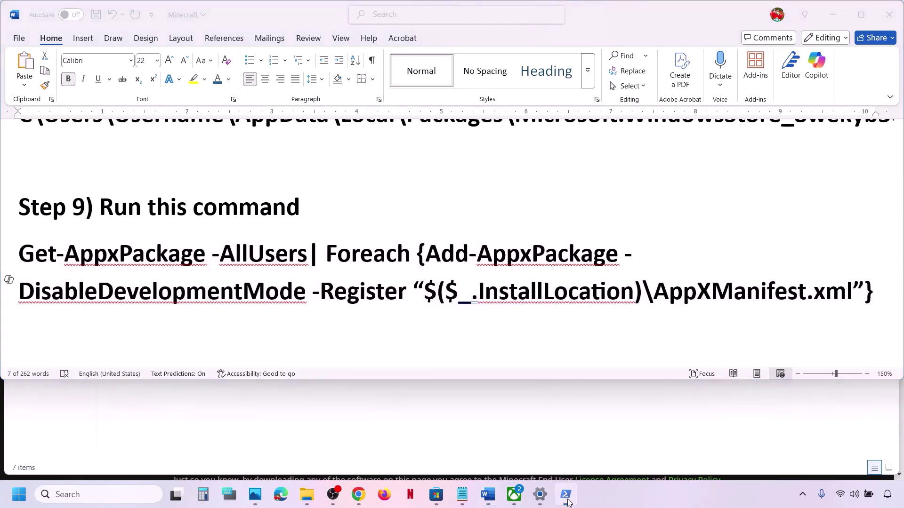
key(ctrl+v)
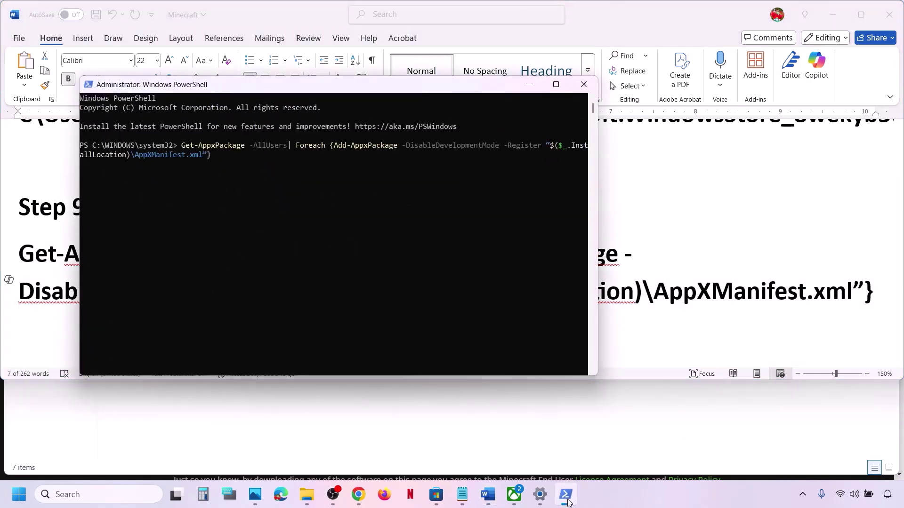
key(Return)
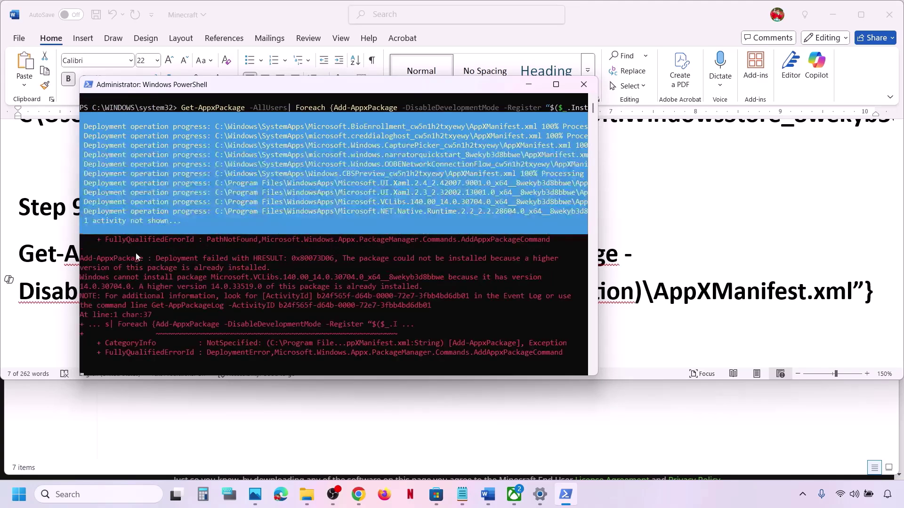
drag(136, 253, 562, 354)
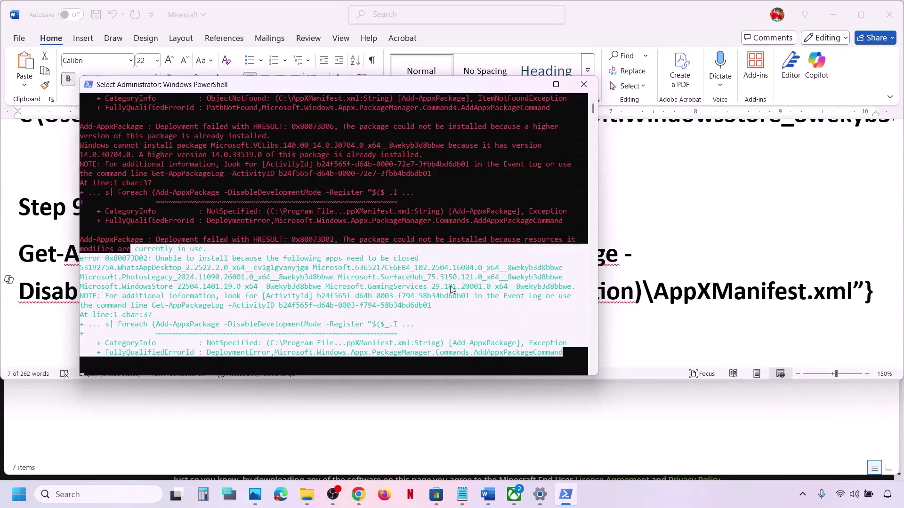
click(289, 231)
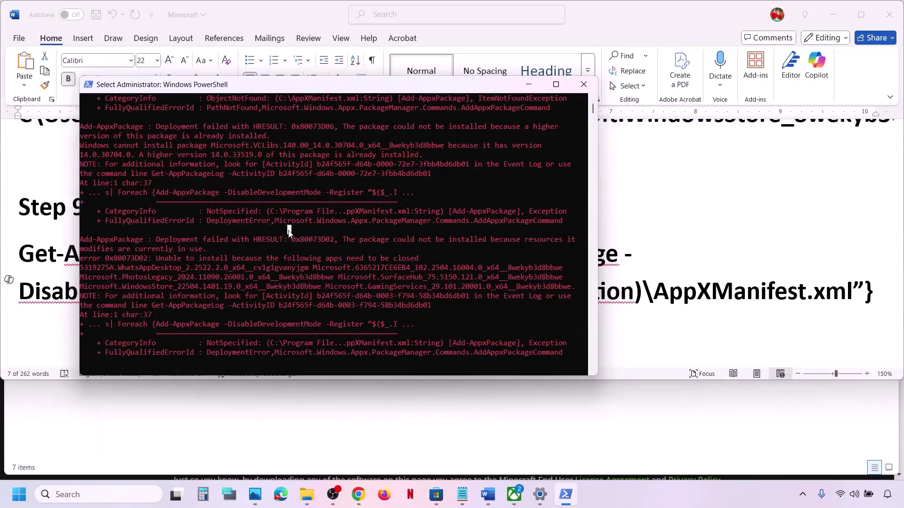
click(592, 80)
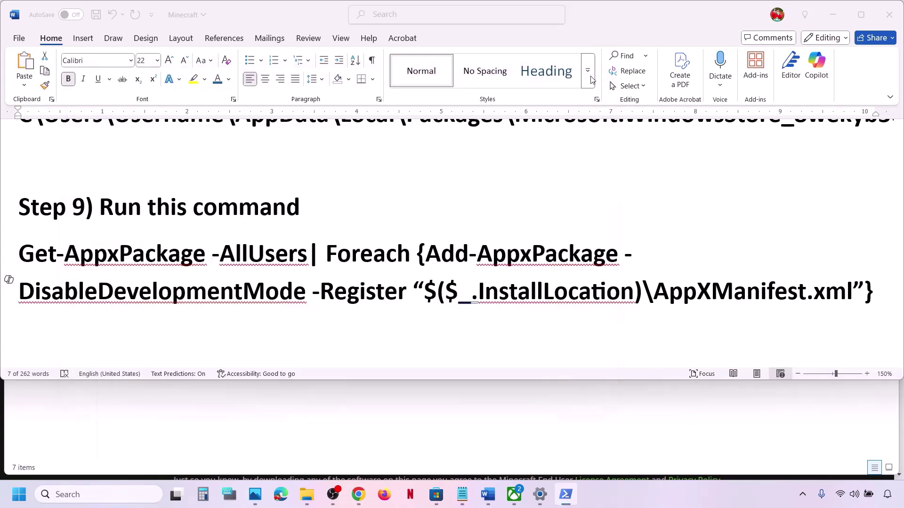
Step: Open Command Prompt as administrator from a 'cmd' Windows search
scroll(303, 294, down, 5)
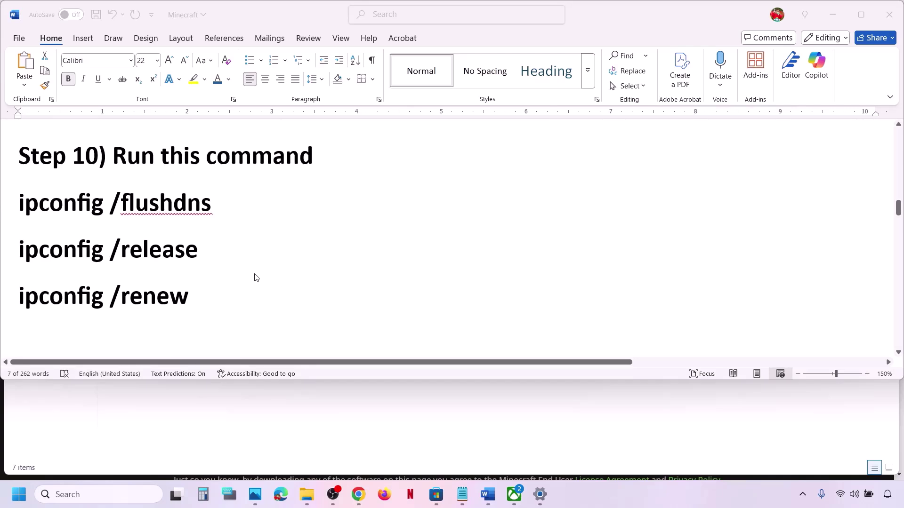
click(95, 496)
text(cmd)
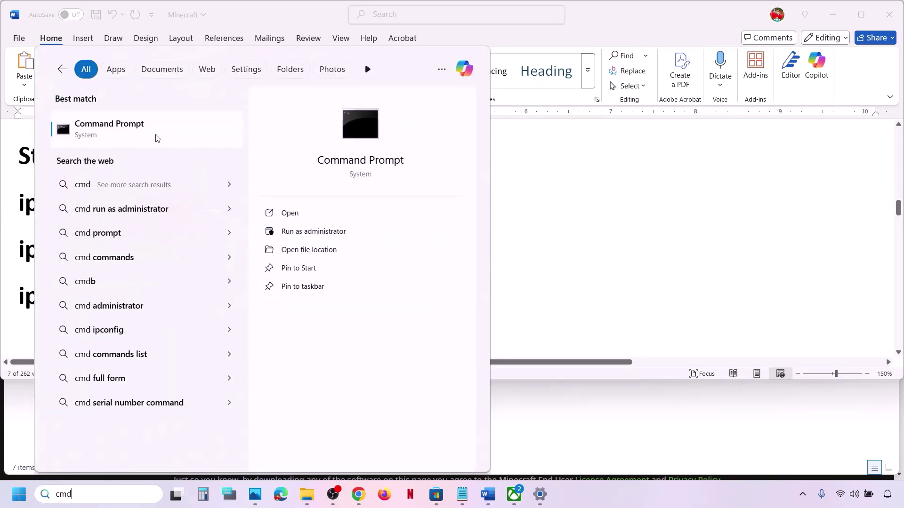
right_click(146, 137)
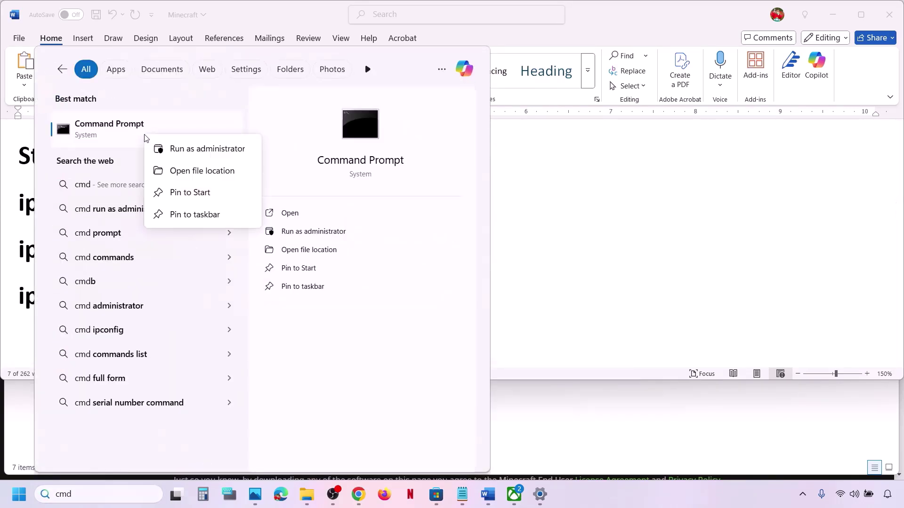
click(214, 149)
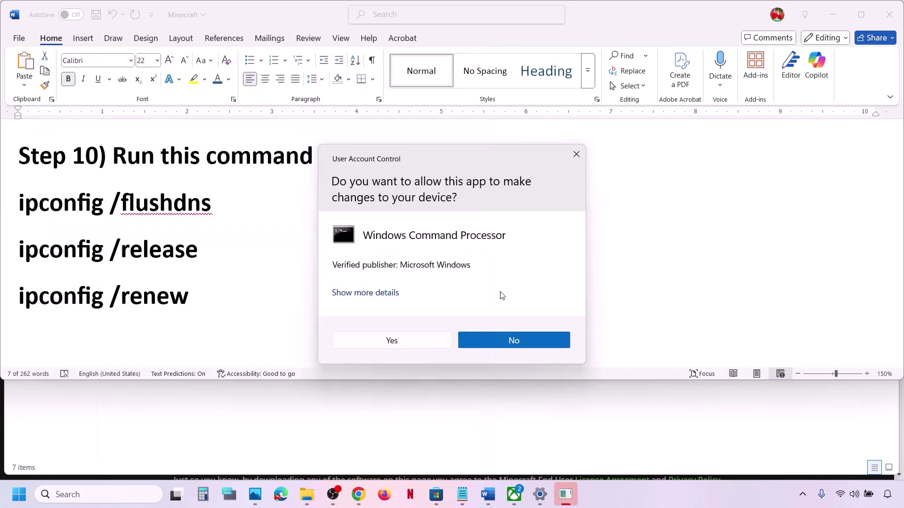
click(403, 340)
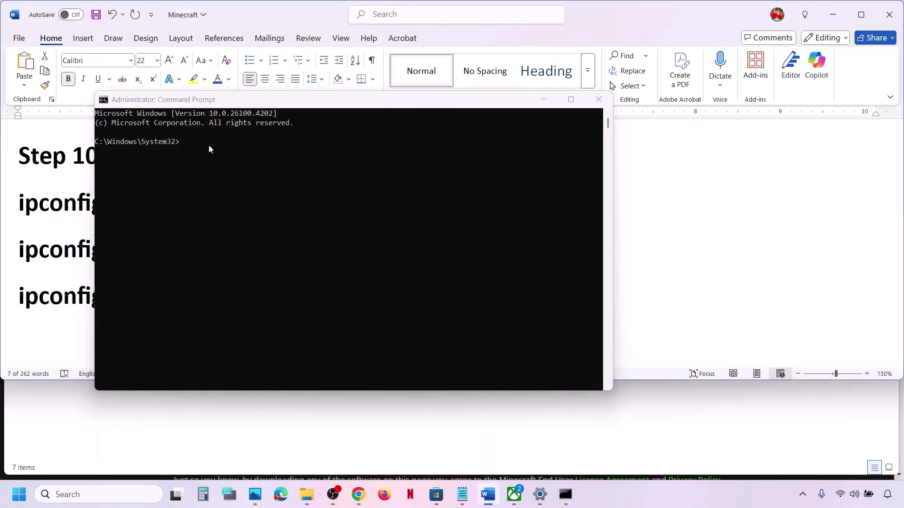
click(109, 498)
text(cmd)
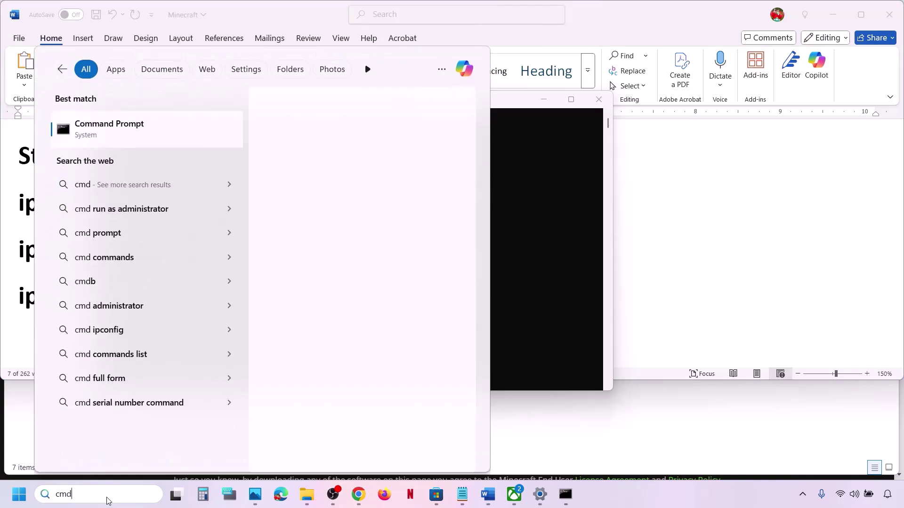
right_click(126, 145)
click(505, 173)
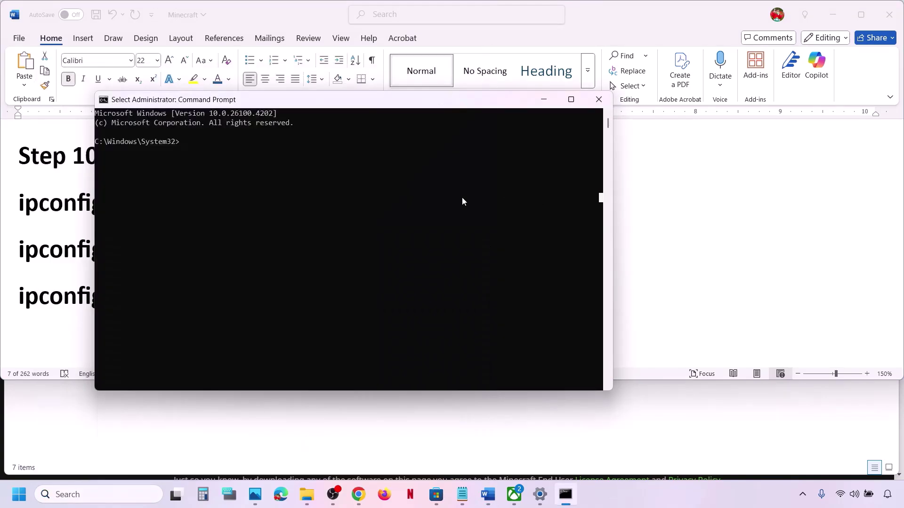
Step: Run ipconfig /flushdns from the Word guide in the admin Command Prompt
click(19, 238)
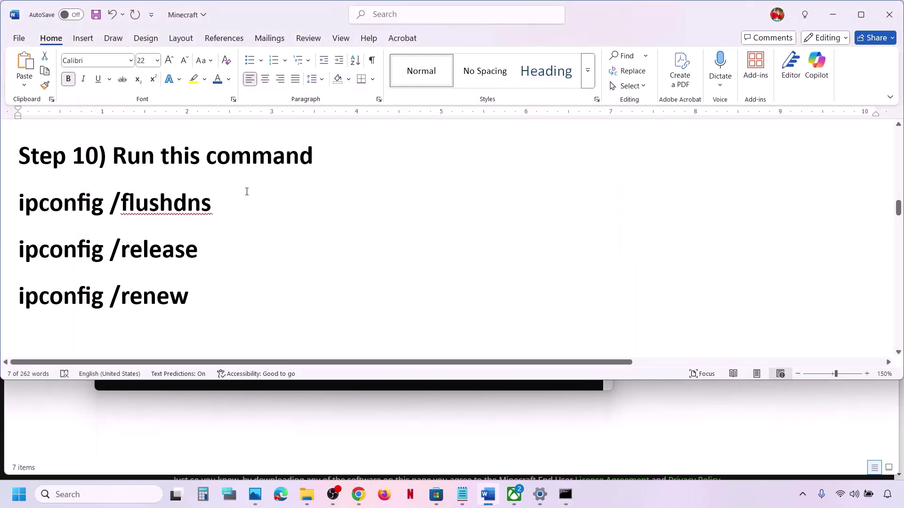
drag(224, 207, 8, 188)
key(super+c)
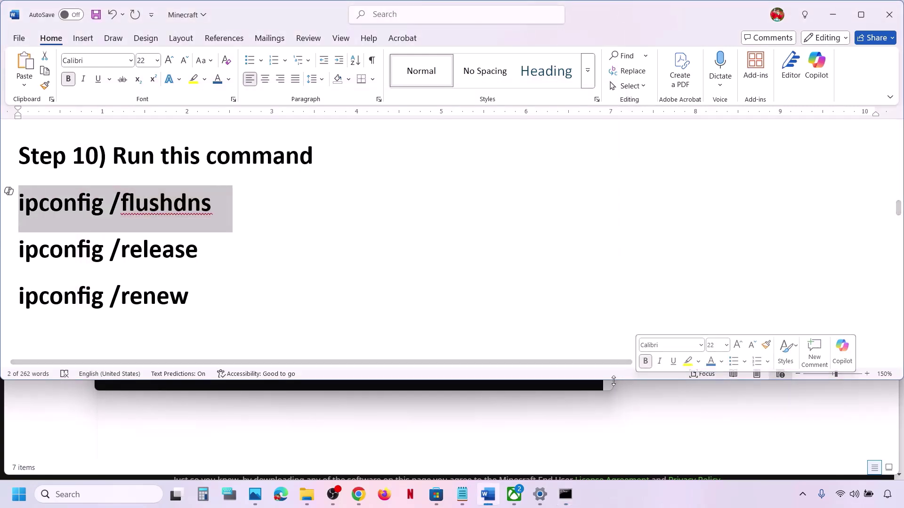
click(565, 494)
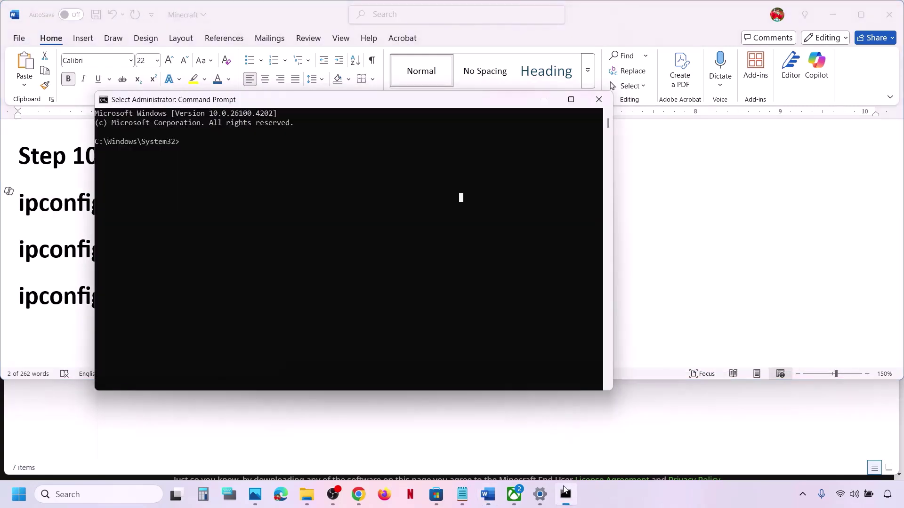
right_click(362, 209)
key(Return)
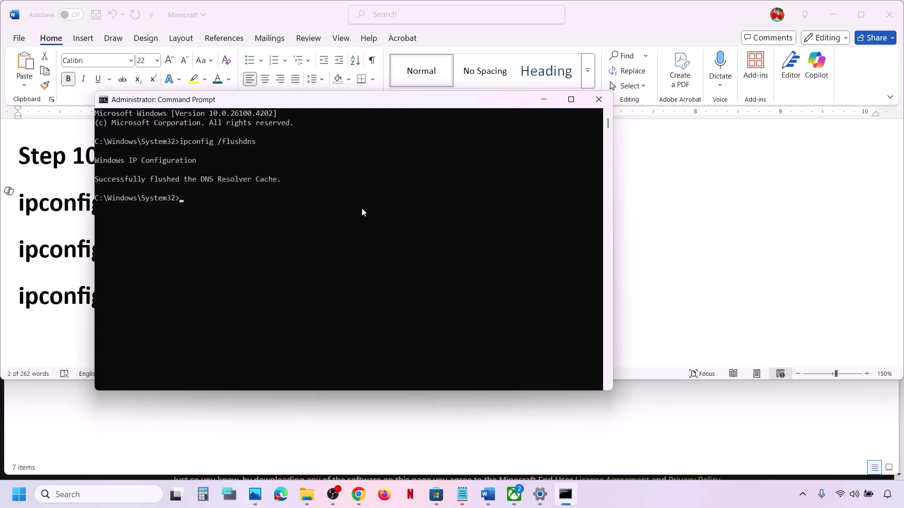
Step: Copy and run ipconfig /release in the admin Command Prompt
key(alt+Tab)
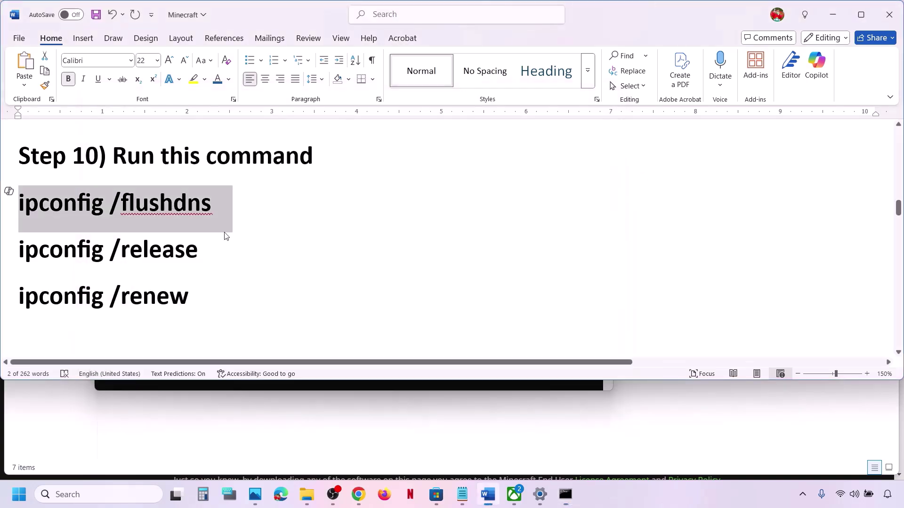
drag(202, 249, 38, 255)
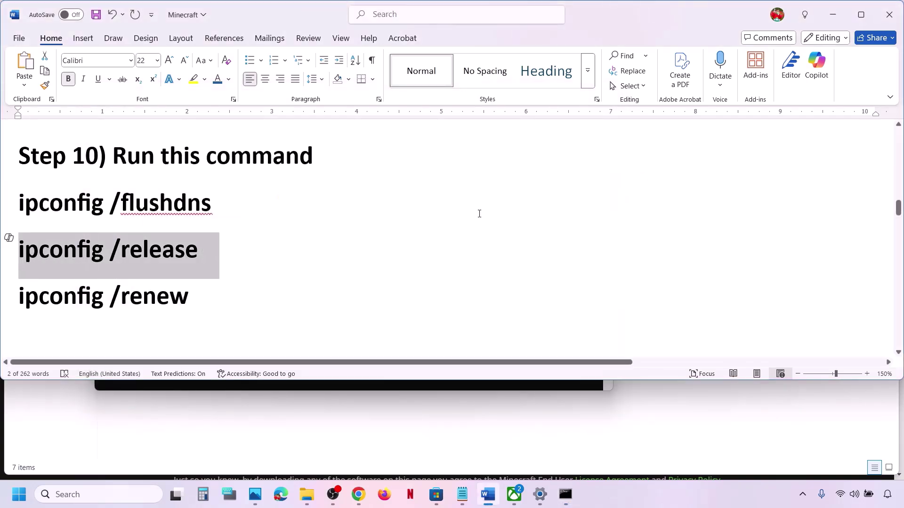
key(ctrl+c)
key(alt+Tab)
right_click(352, 233)
key(Return)
Step: Copy and run ipconfig /renew, restoring the Wi-Fi adapter's IPv4 address
key(alt+Tab)
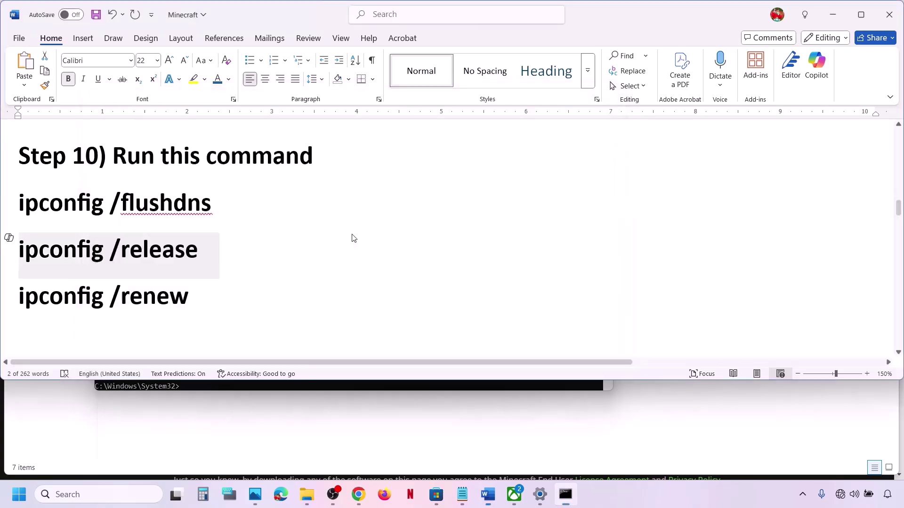
drag(191, 297, 40, 307)
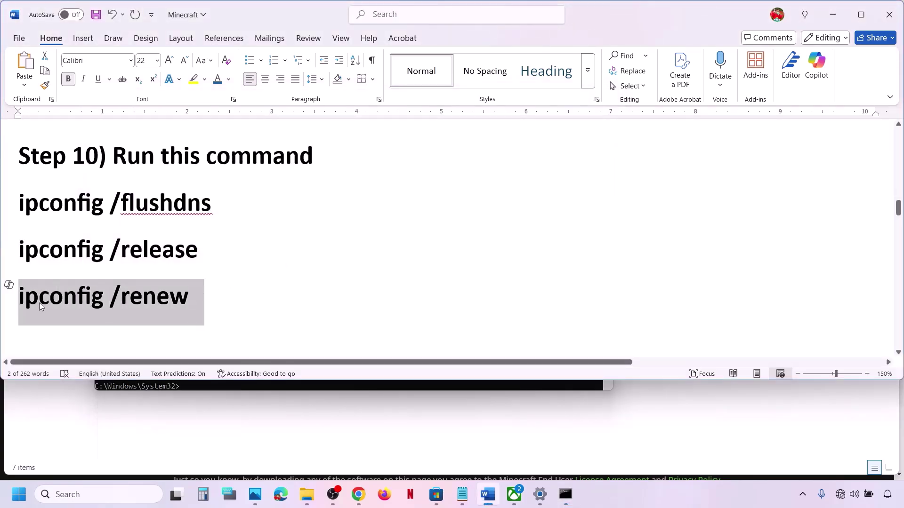
key(ctrl+c)
key(alt+Tab)
right_click(421, 244)
key(Return)
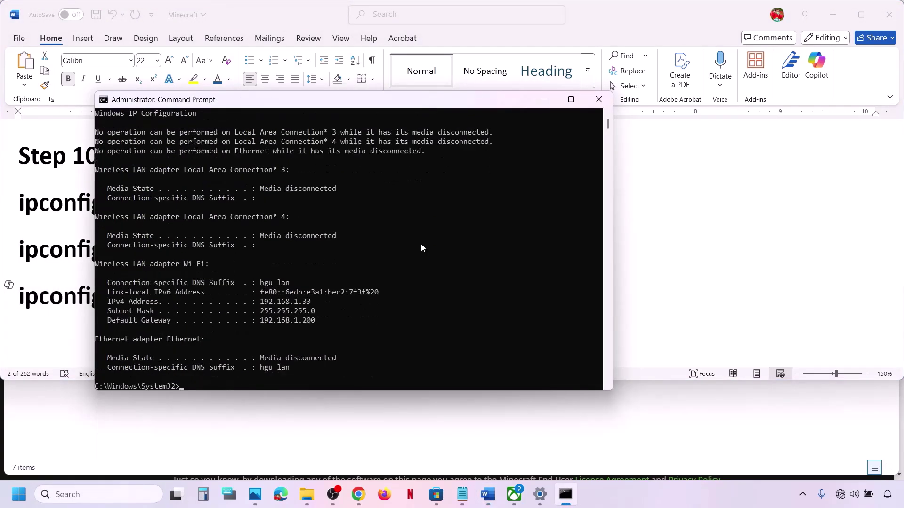
Step: Close the administrator console and dismiss the Word spelling suggestion for TokenBroker
click(597, 100)
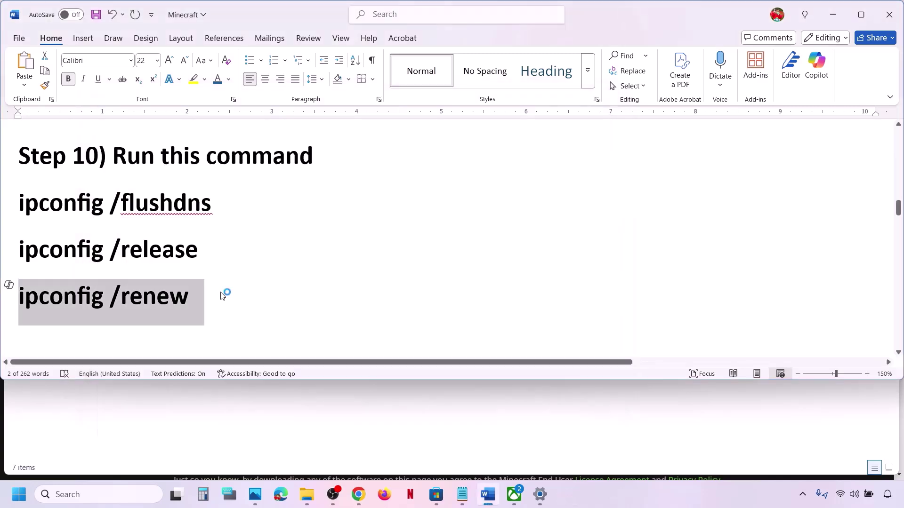
scroll(220, 292, down, 1)
scroll(220, 292, down, 4)
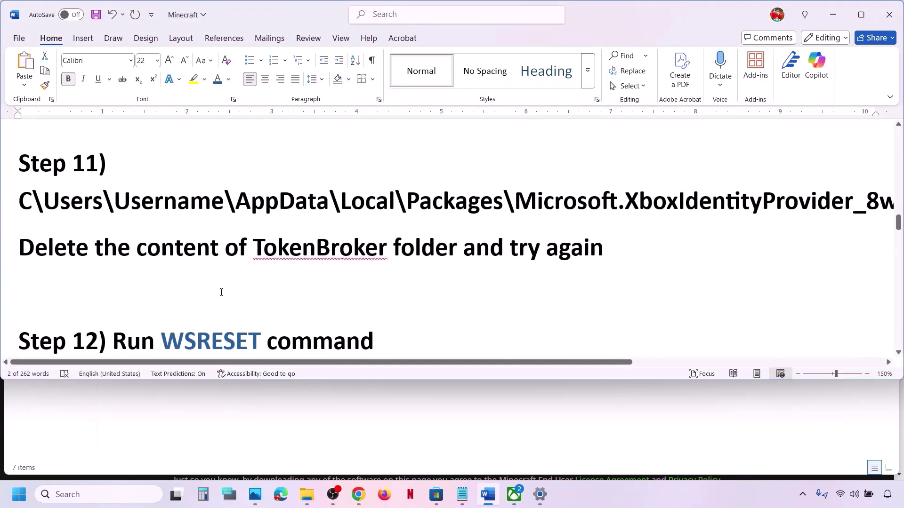
double_click(265, 254)
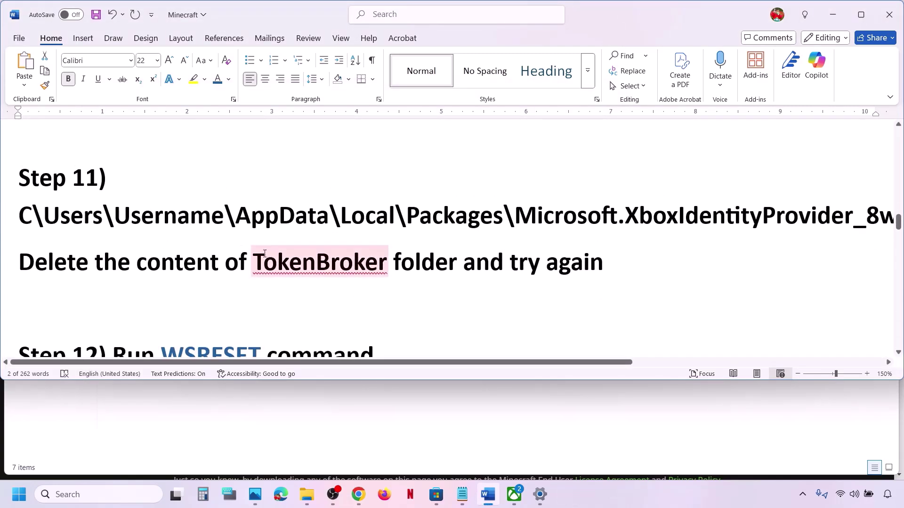
click(388, 257)
Step: Reduce the Step 11 path line in the Word instructions to font size 14
double_click(445, 217)
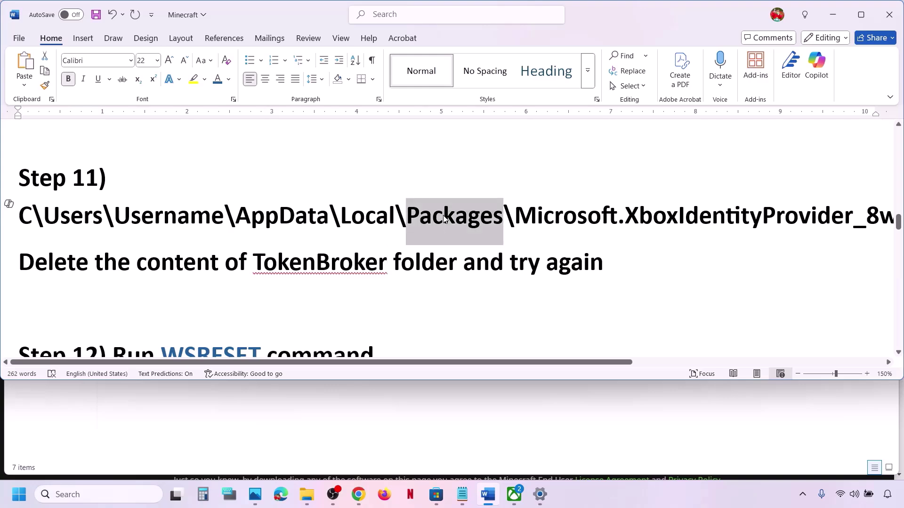
drag(445, 217, 21, 178)
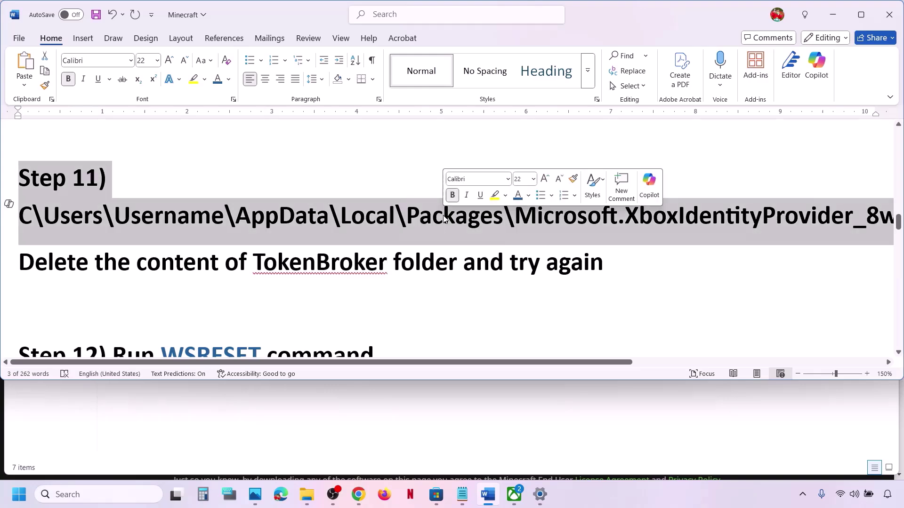
click(157, 61)
click(150, 149)
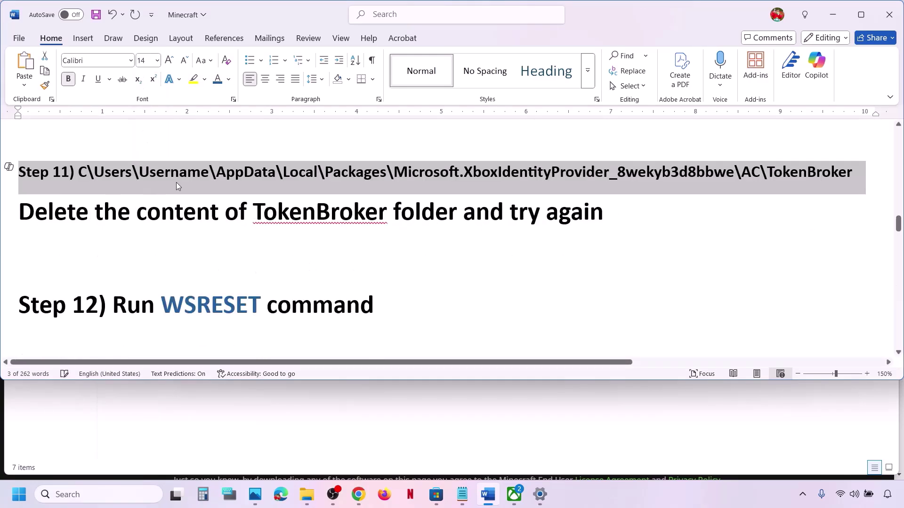
click(231, 195)
Step: In File Explorer, browse from the OS (C:) drive to Users\<user>\AppData\Local
click(306, 495)
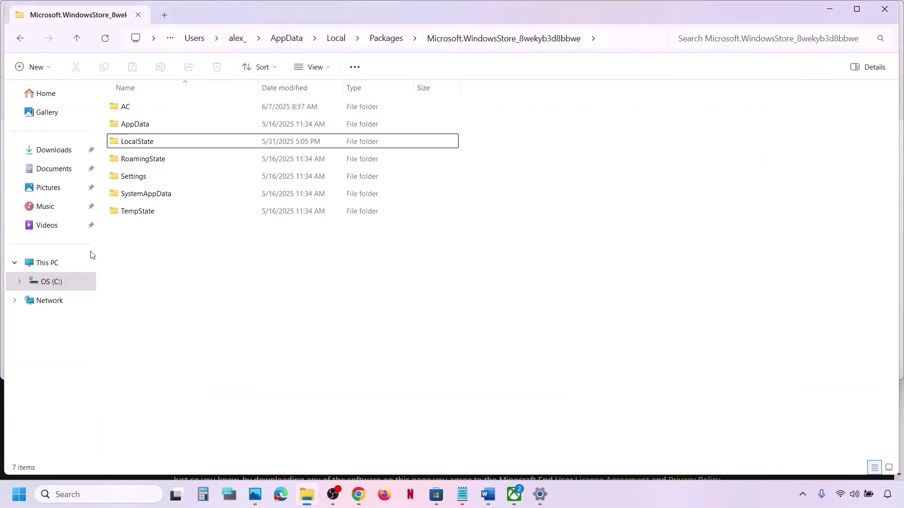
click(55, 263)
double_click(156, 121)
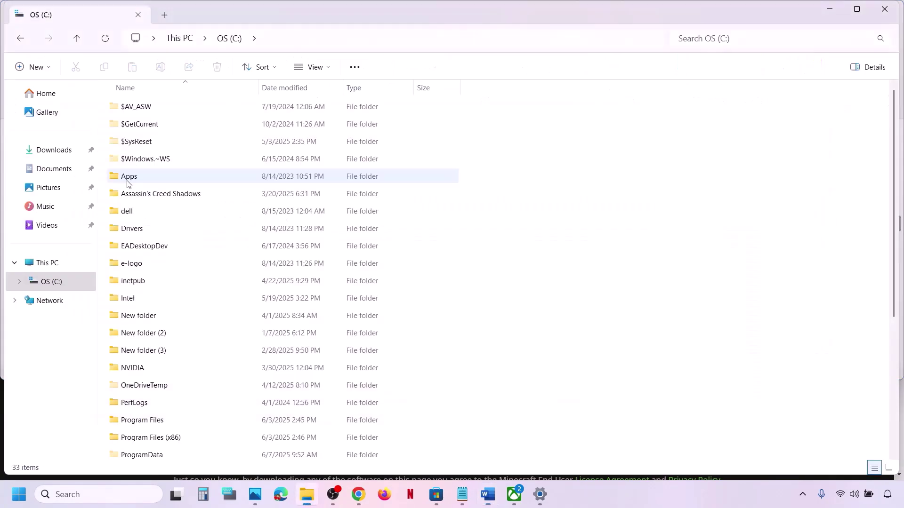
scroll(170, 359, down, 4)
double_click(129, 319)
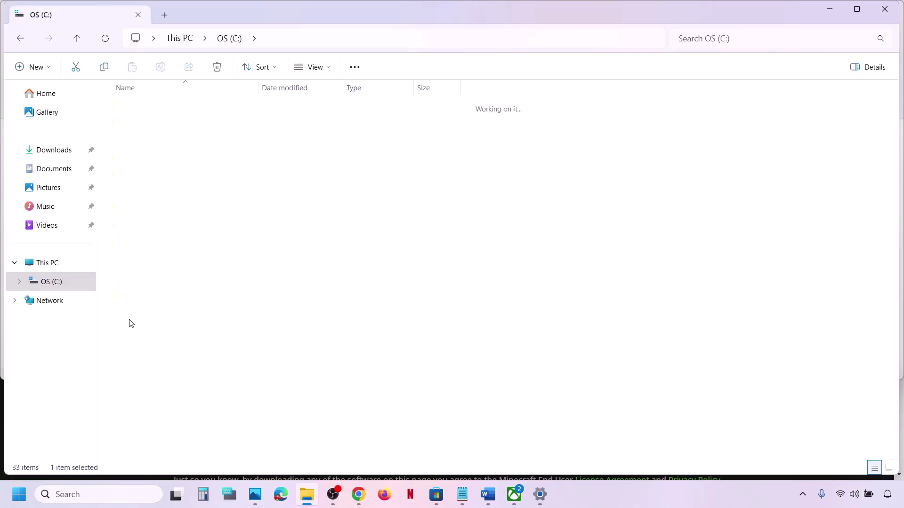
double_click(141, 107)
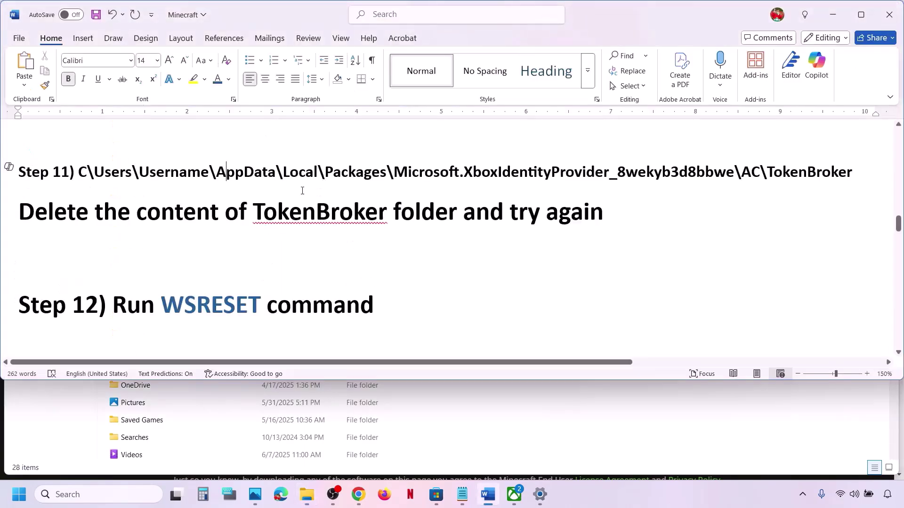
double_click(147, 230)
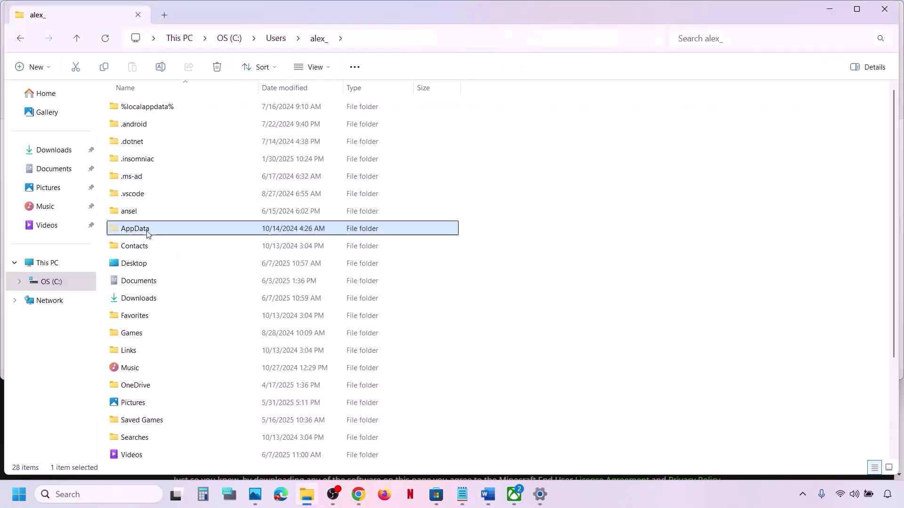
double_click(141, 112)
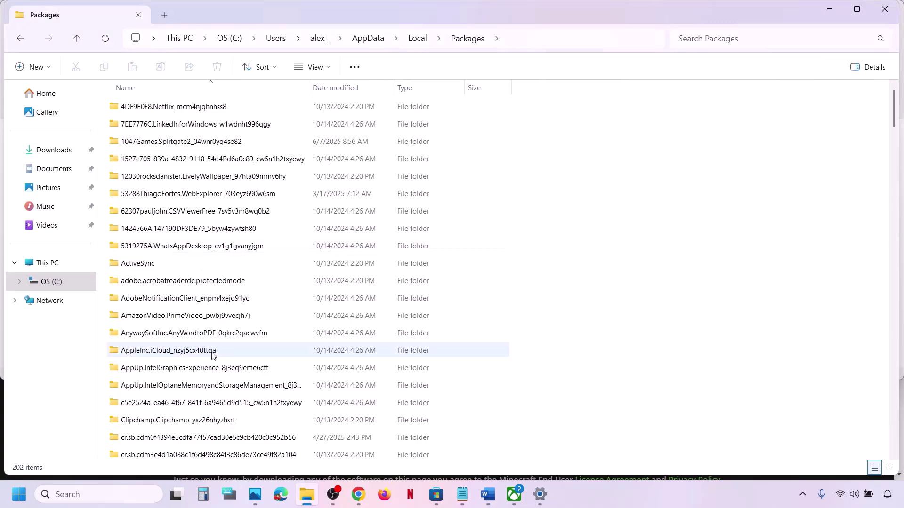
Step: Find and open the Microsoft.XboxIdentityProvider_8wekyb3d8bbwe package folder under Packages
scroll(212, 357, down, 5)
scroll(212, 356, down, 20)
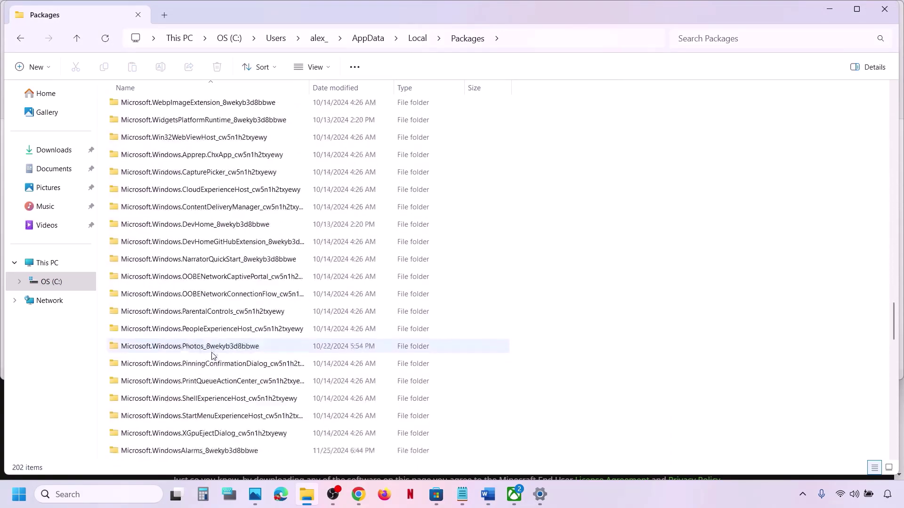
scroll(212, 356, down, 10)
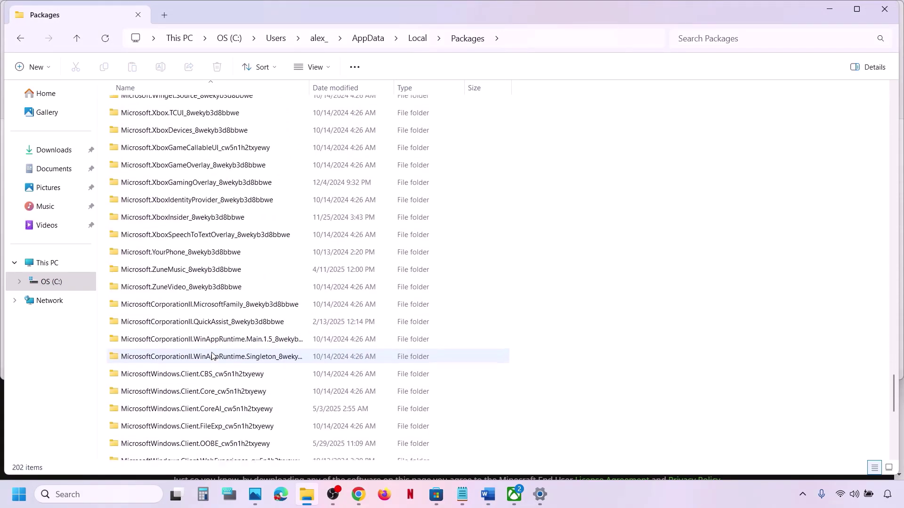
scroll(212, 356, up, 1)
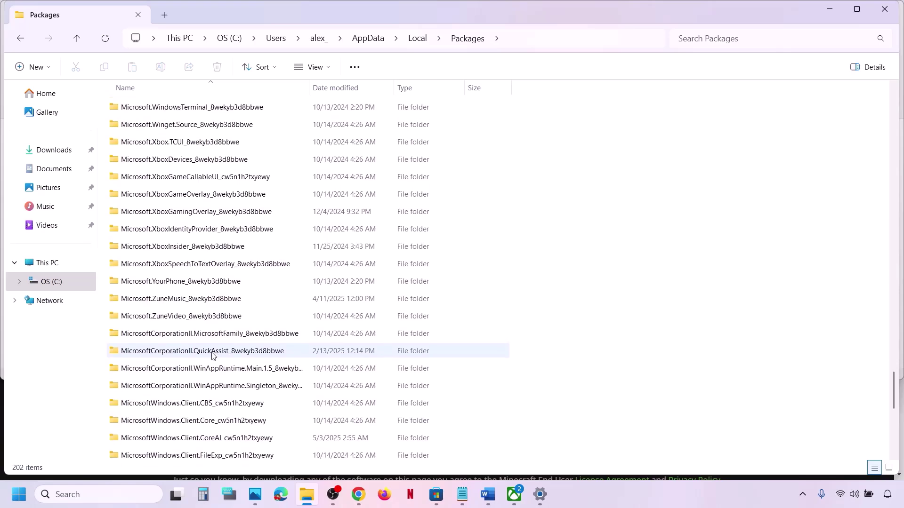
scroll(212, 357, down, 1)
click(182, 220)
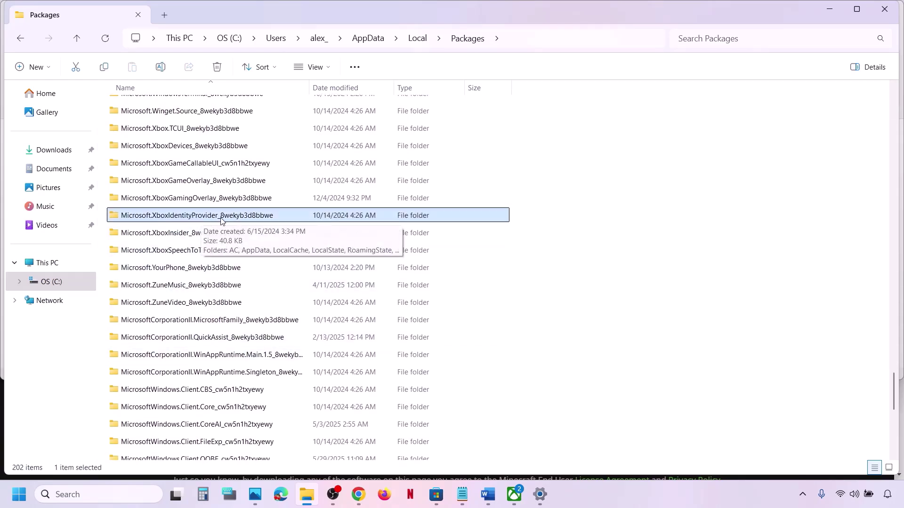
double_click(221, 216)
Step: Check the path in the instructions, then open AC\TokenBroker to reveal Accounts and Cache
key(alt+Tab)
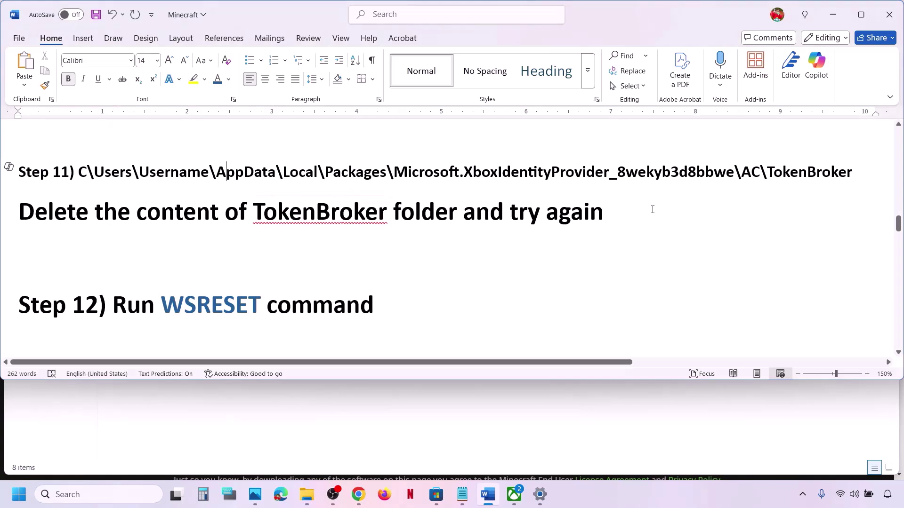
key(alt+Tab)
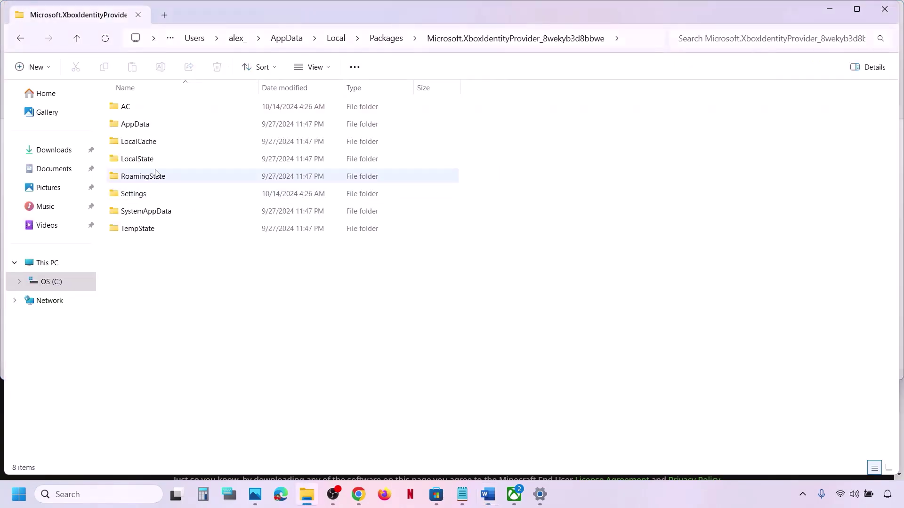
click(138, 112)
double_click(138, 112)
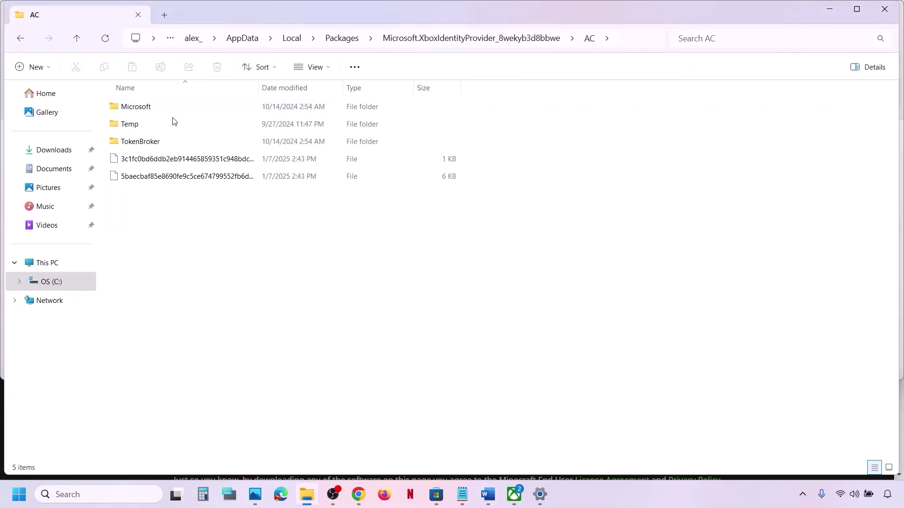
double_click(148, 141)
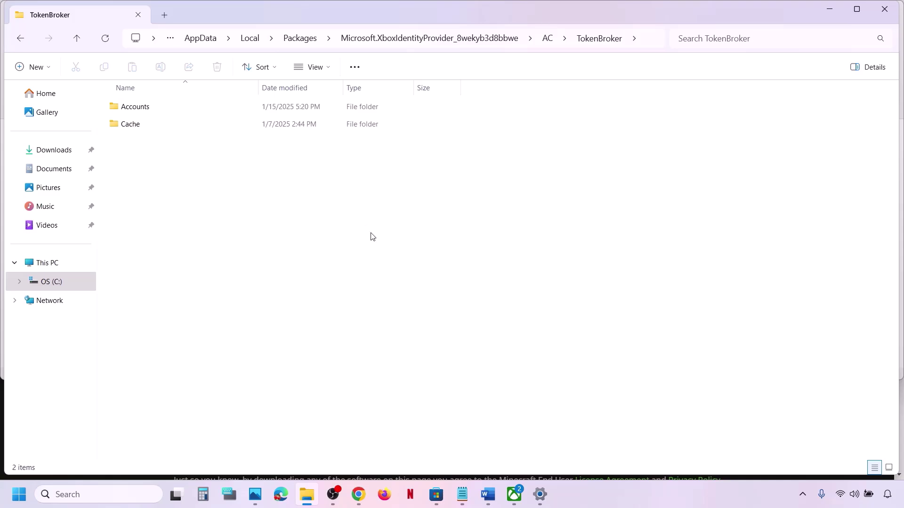
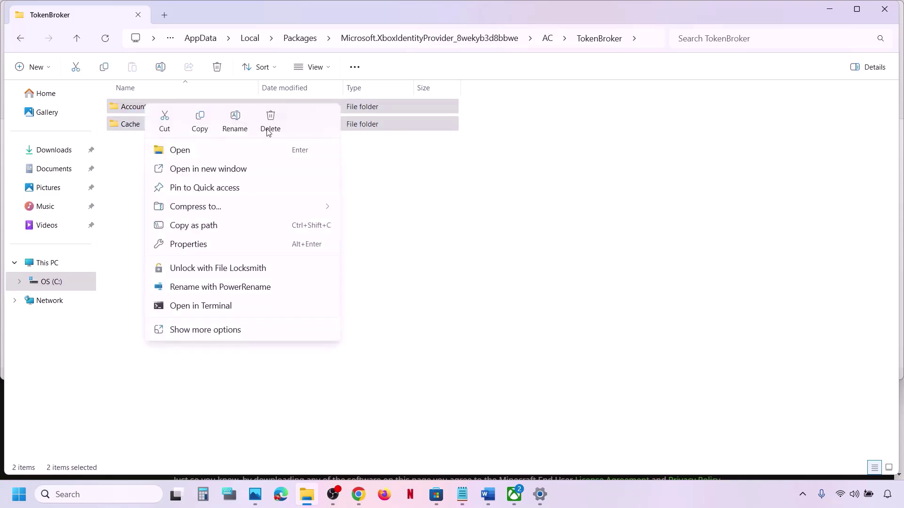
Step: Delete the Accounts and Cache folders from TokenBroker and close File Explorer
click(270, 122)
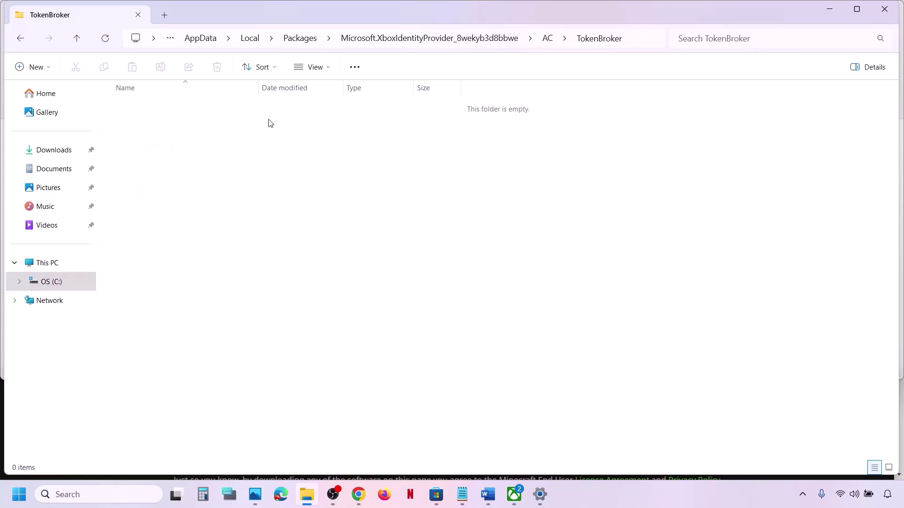
click(885, 10)
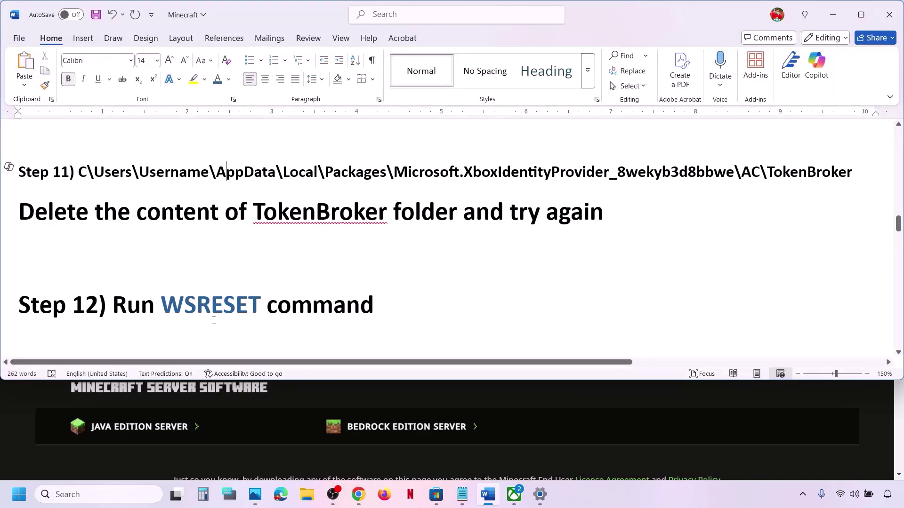
Step: Copy WSRESET from Step 12 and run it from taskbar search to reset the Store
double_click(218, 306)
key(ctrl+c)
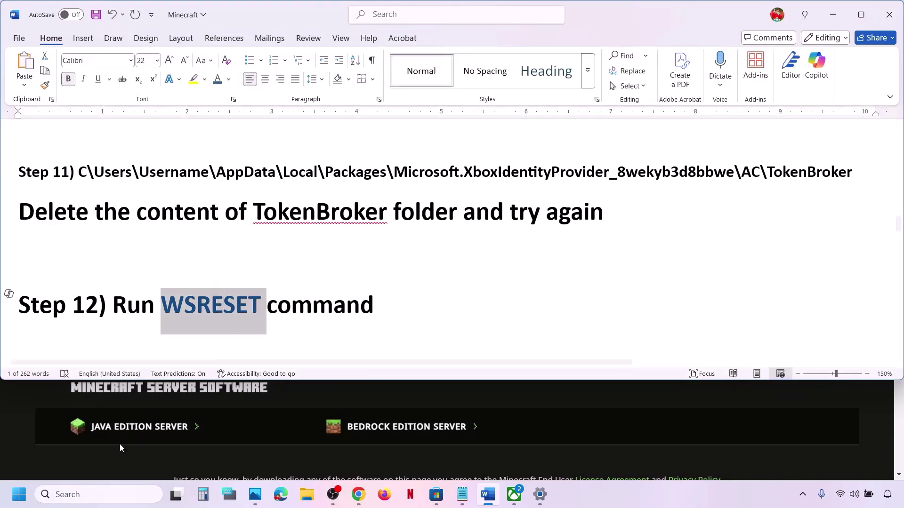
click(92, 487)
key(ctrl+v)
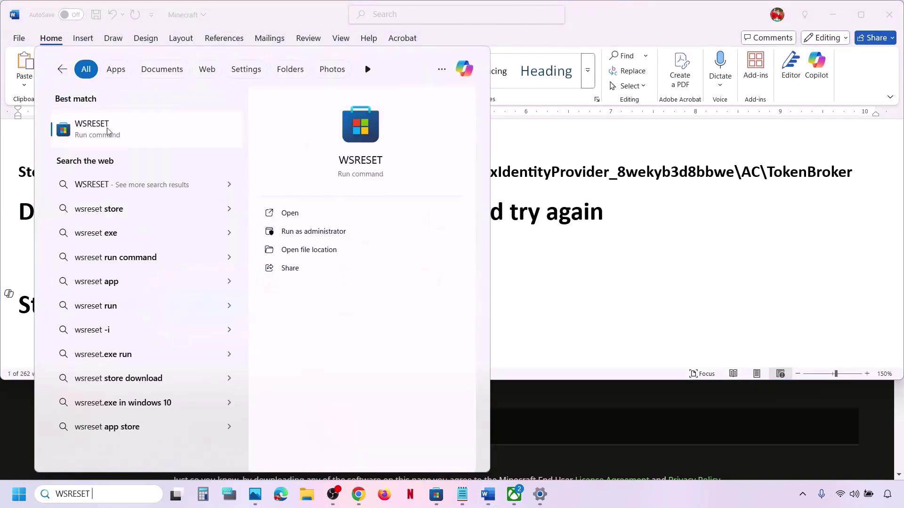
click(94, 129)
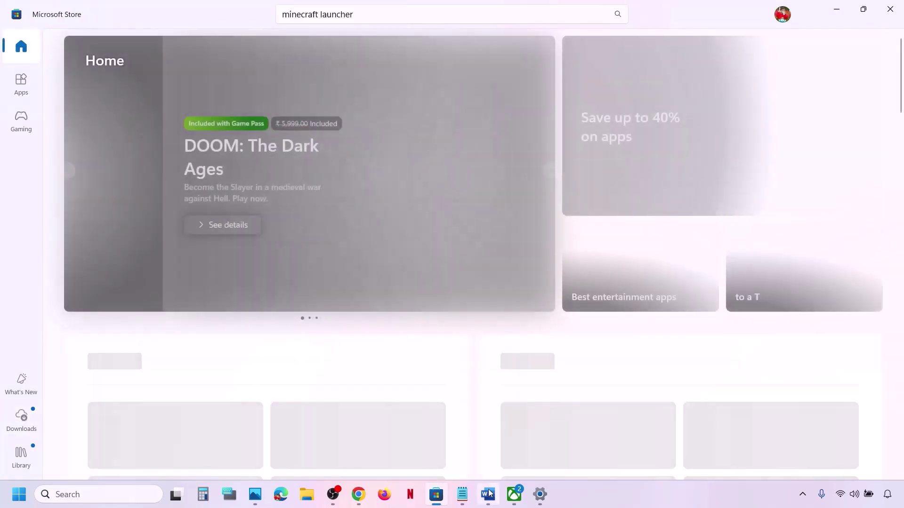
Step: Review Step 13 about closing the launcher and re-signing into the Store, then bring Microsoft Store forward
click(488, 494)
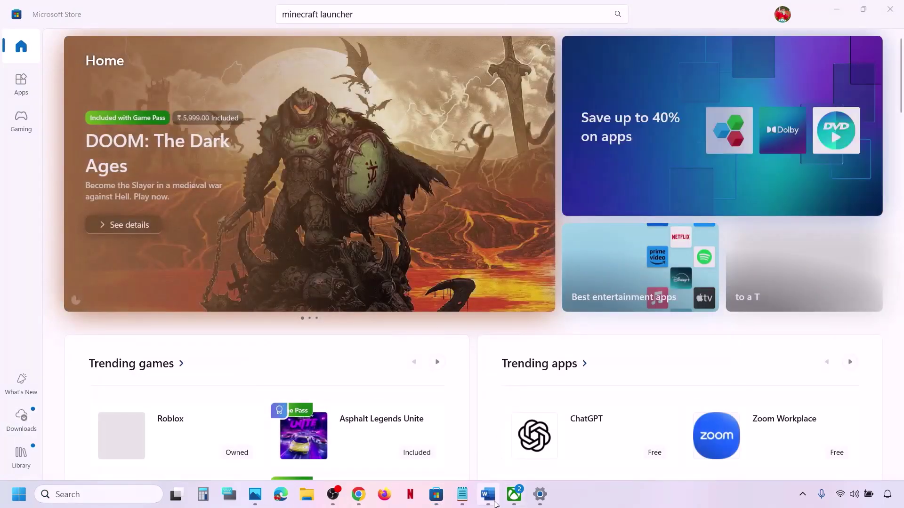
click(490, 497)
scroll(272, 268, down, 5)
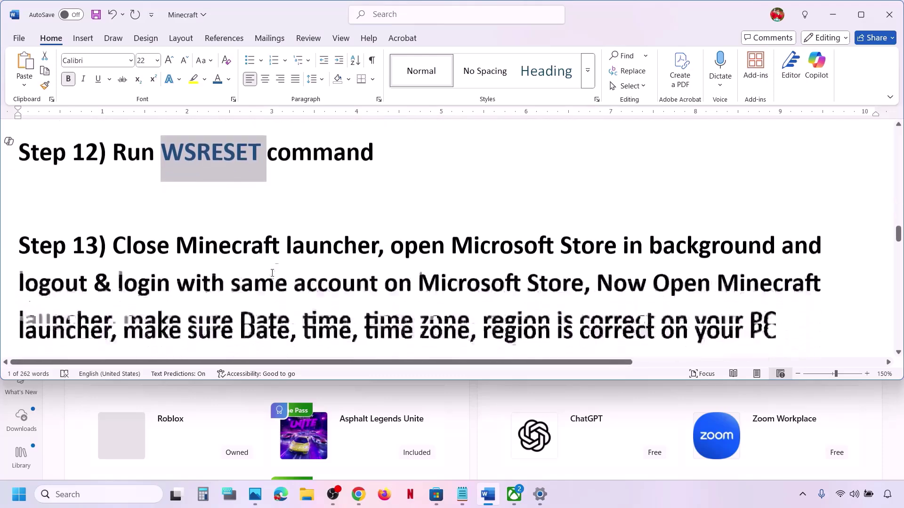
drag(135, 238, 523, 283)
click(396, 241)
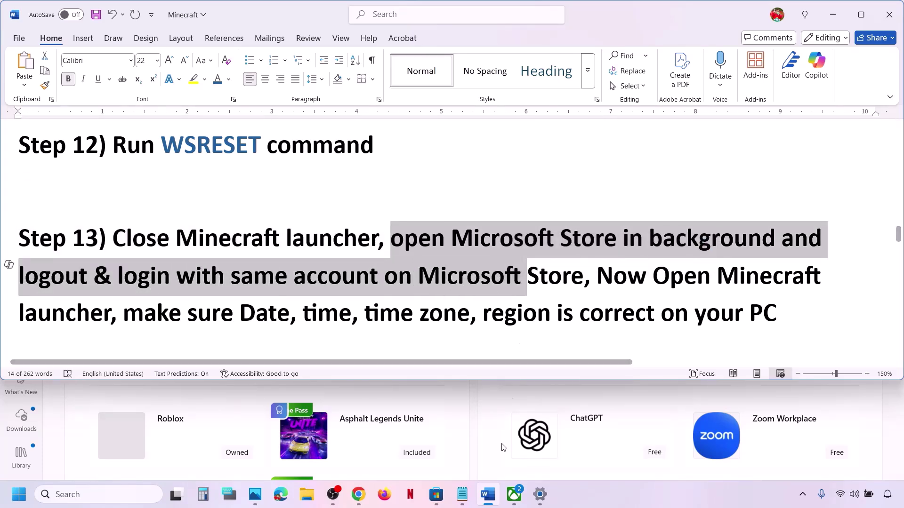
click(437, 493)
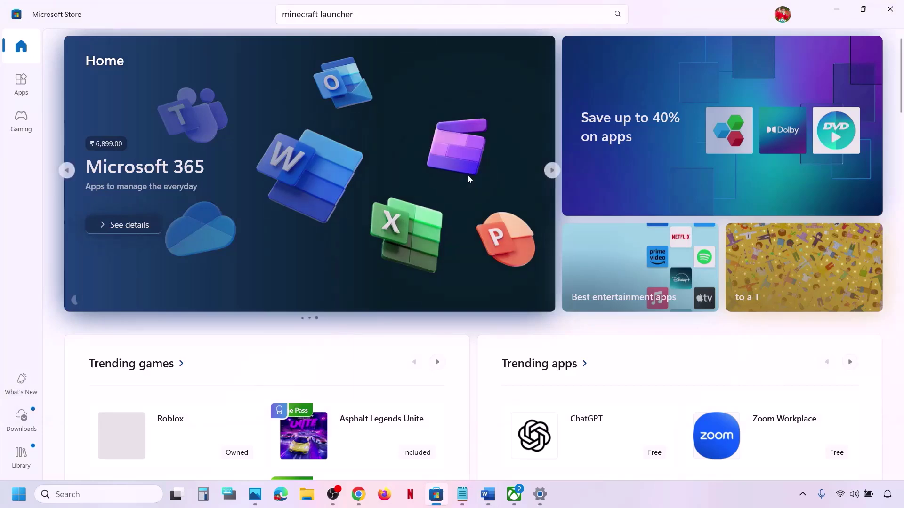
Step: Sign out of the Store profile, then sign in again with the same account and its PIN
click(783, 15)
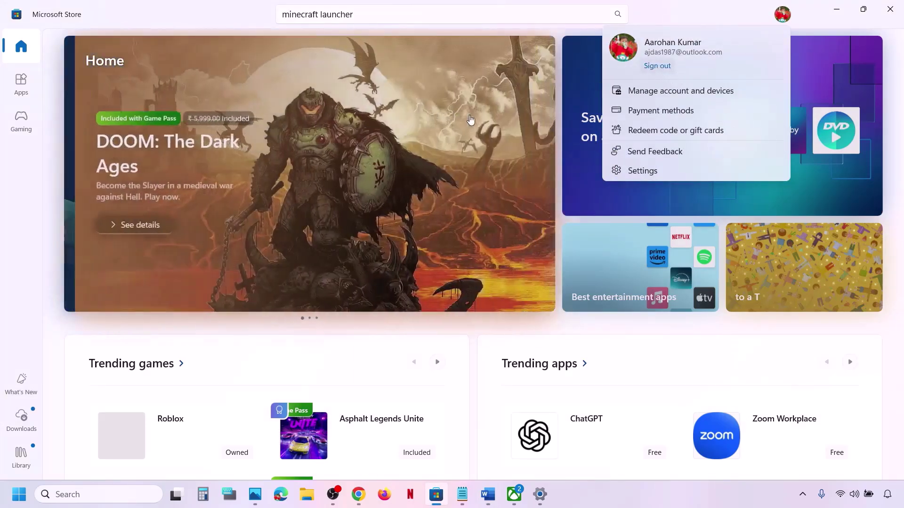
click(657, 66)
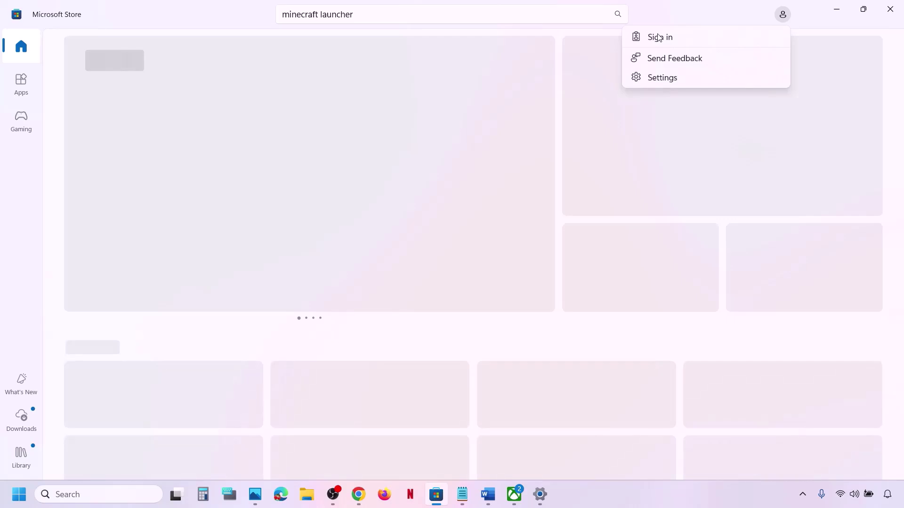
click(659, 37)
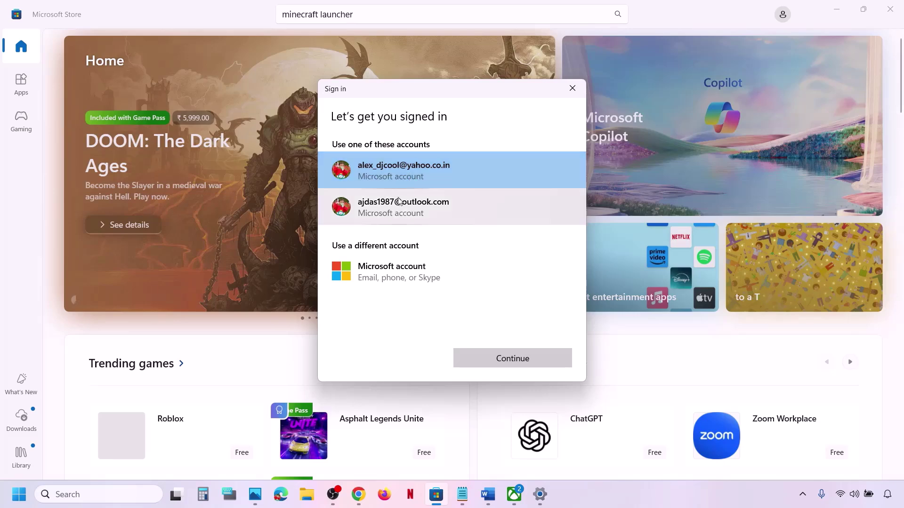
click(398, 209)
click(516, 355)
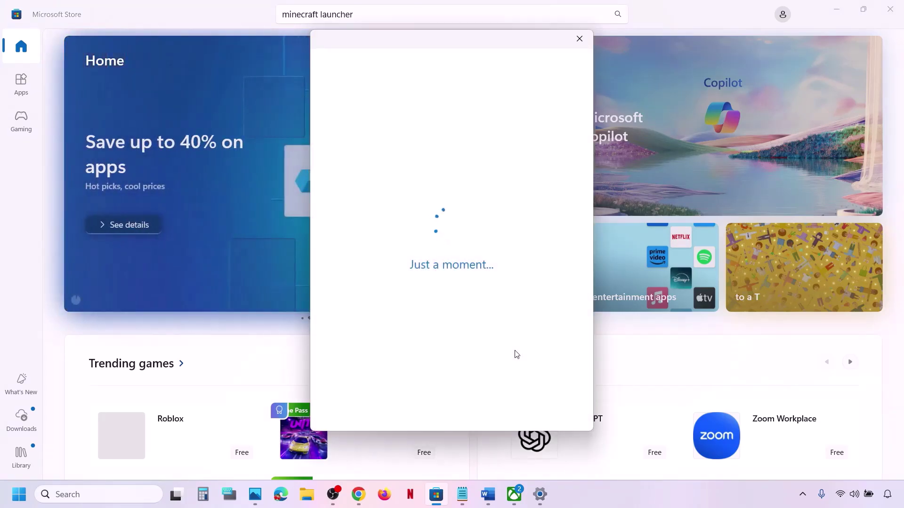
key(Return)
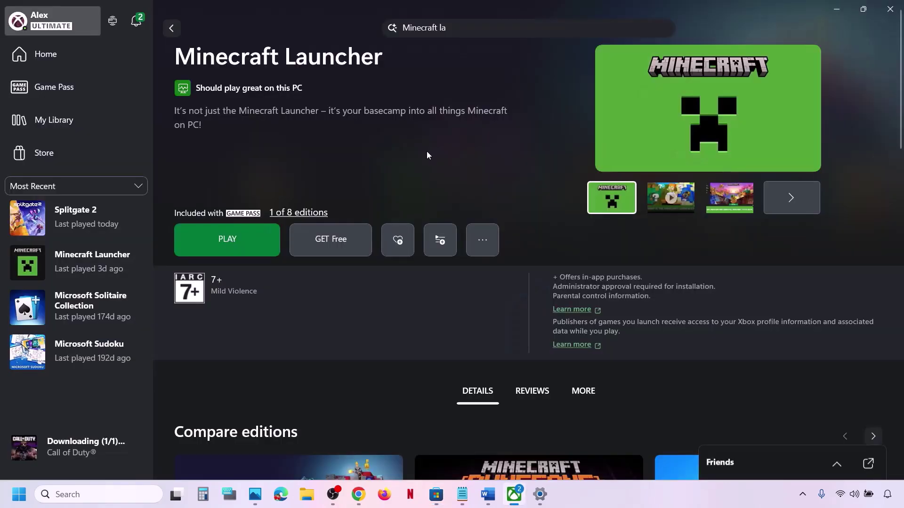
Step: Sign out of the Xbox app, sign back in with the same account, then return to Word
click(54, 30)
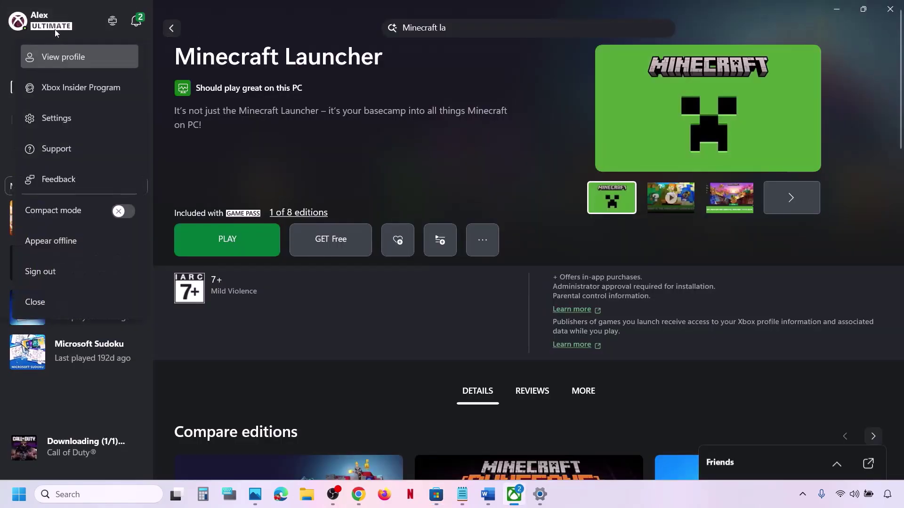
click(55, 276)
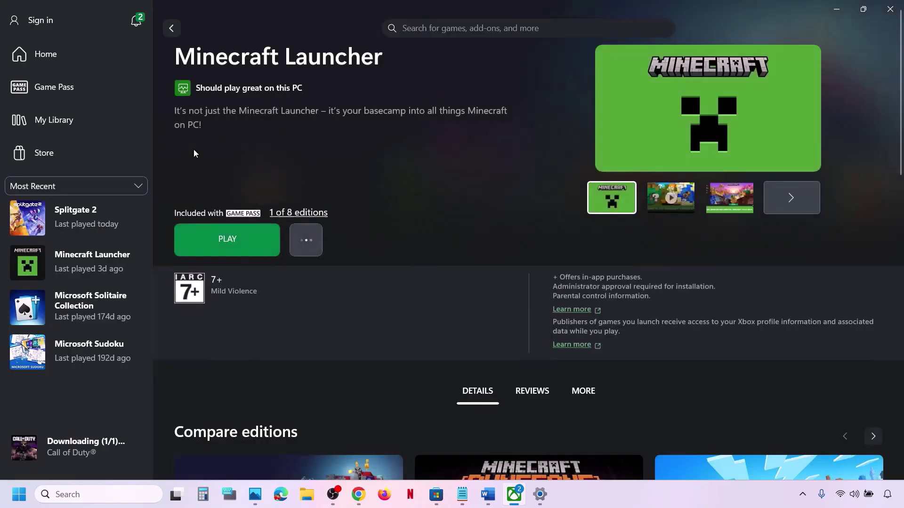
click(58, 29)
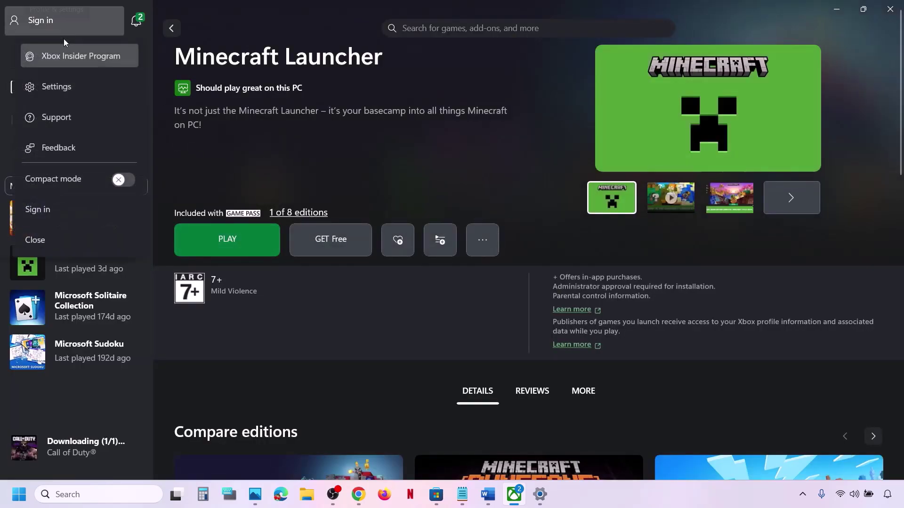
click(49, 201)
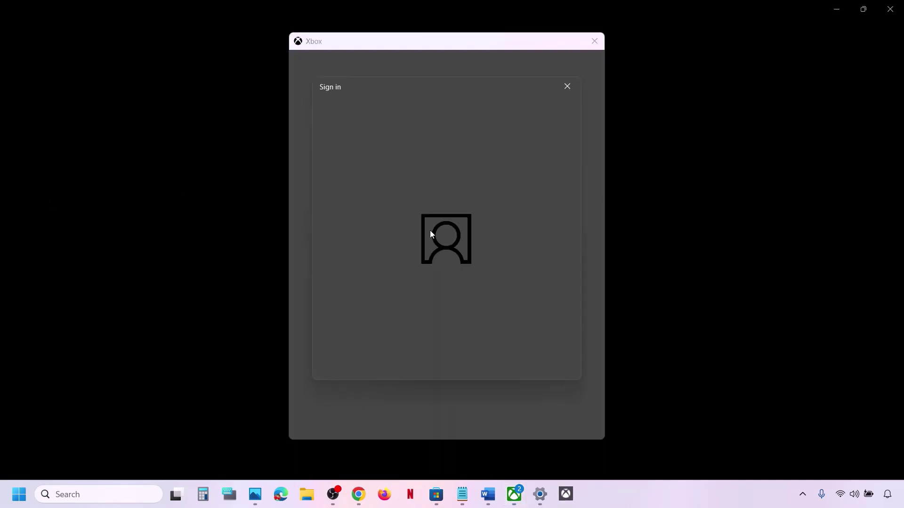
click(417, 211)
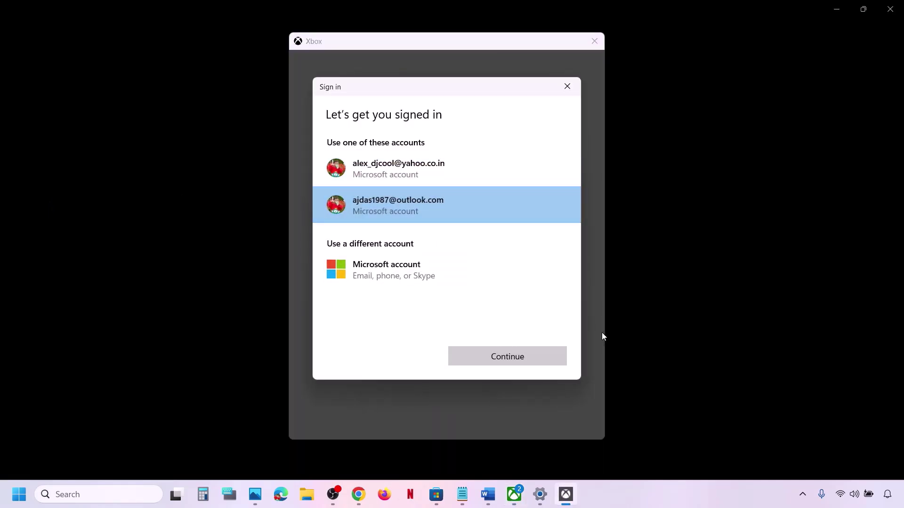
click(522, 360)
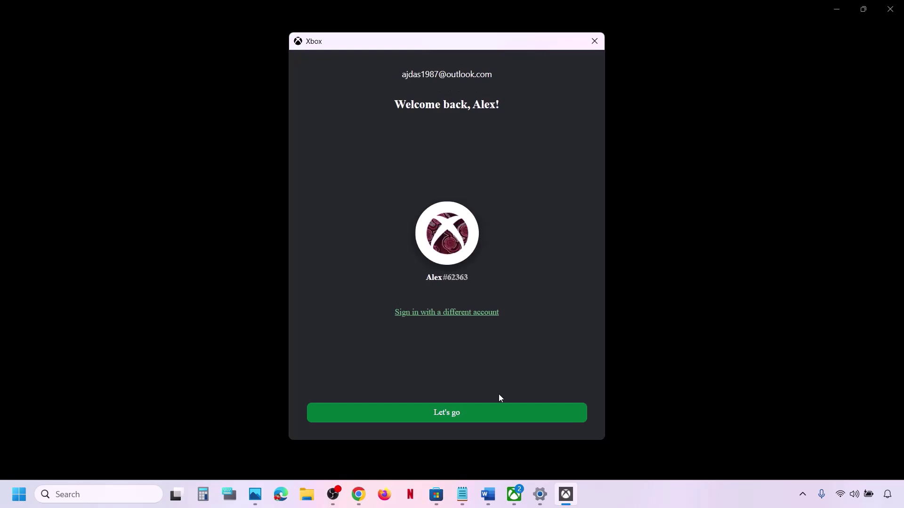
click(463, 421)
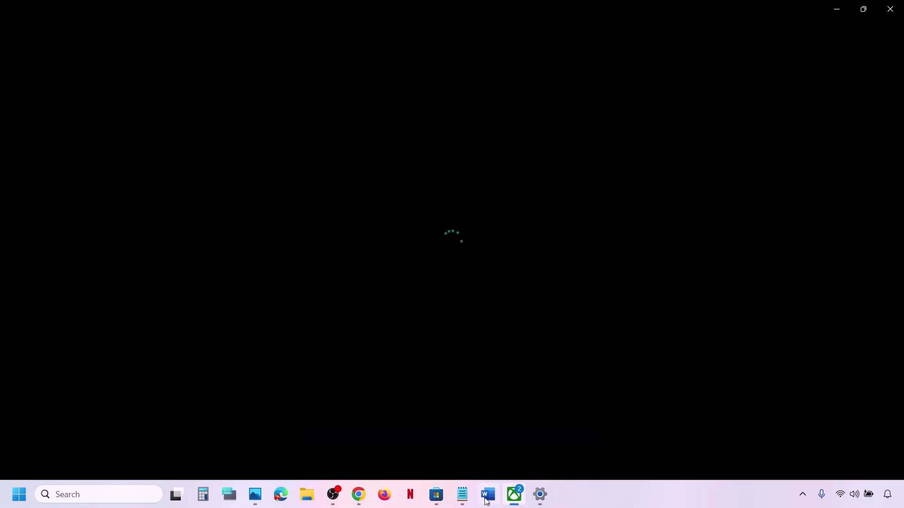
click(487, 500)
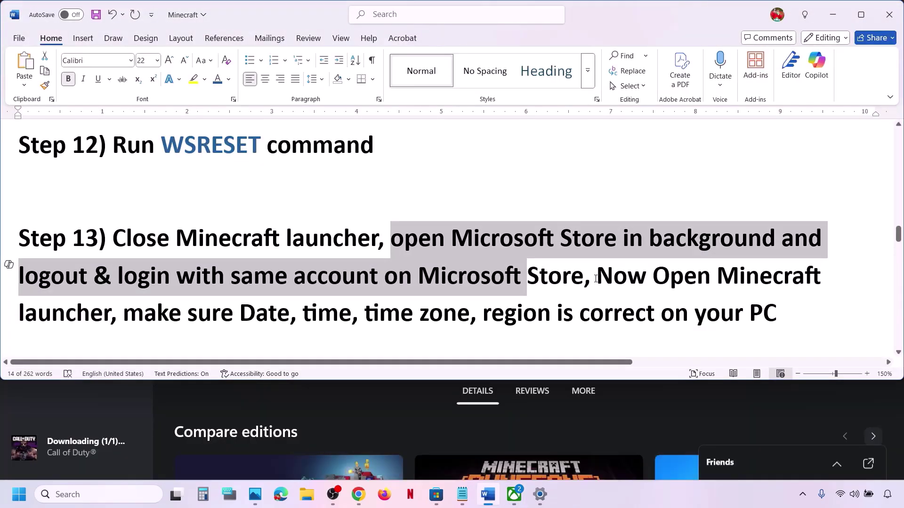
Step: Check the date, time and time zone settings under Time & language
drag(596, 278, 696, 304)
click(164, 321)
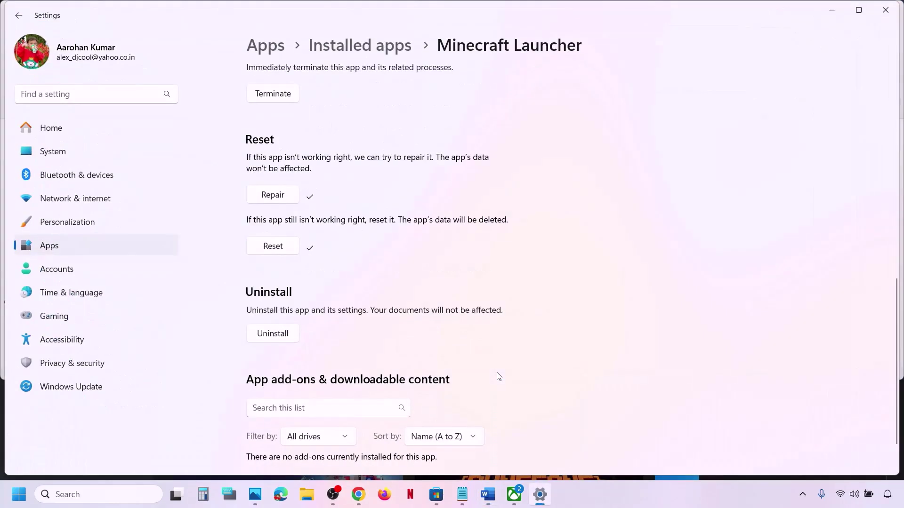
click(78, 292)
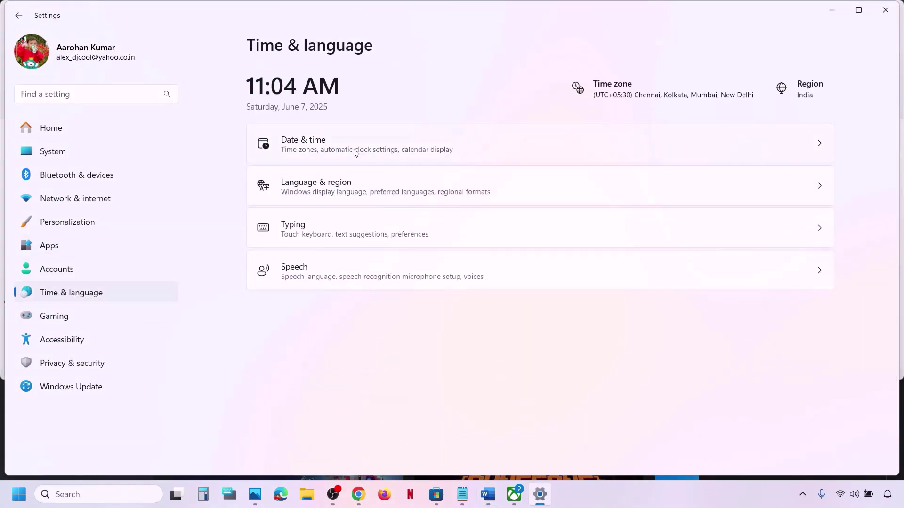
click(354, 150)
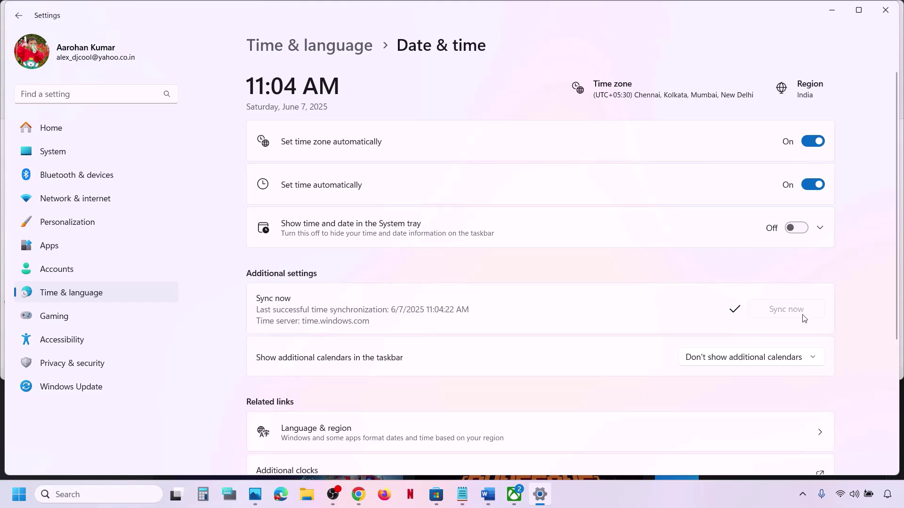
click(109, 290)
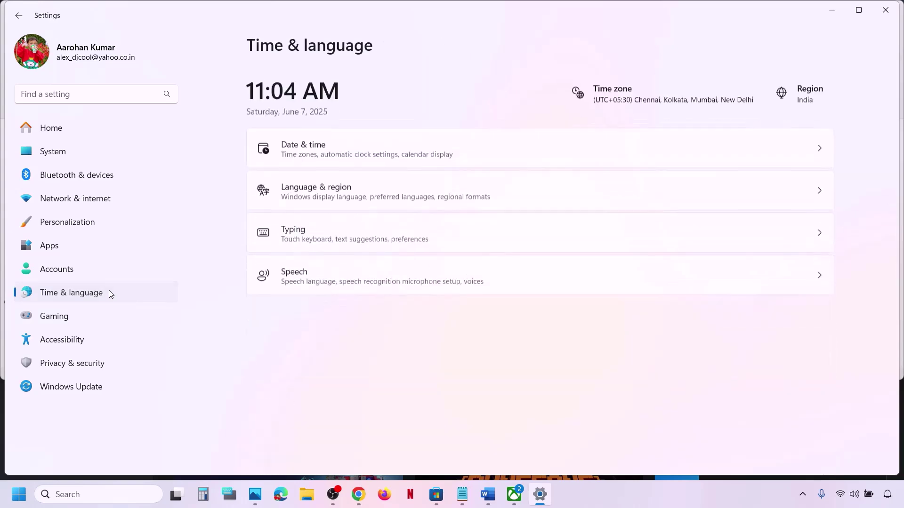
Step: Confirm the region country stays India and close Settings
click(372, 190)
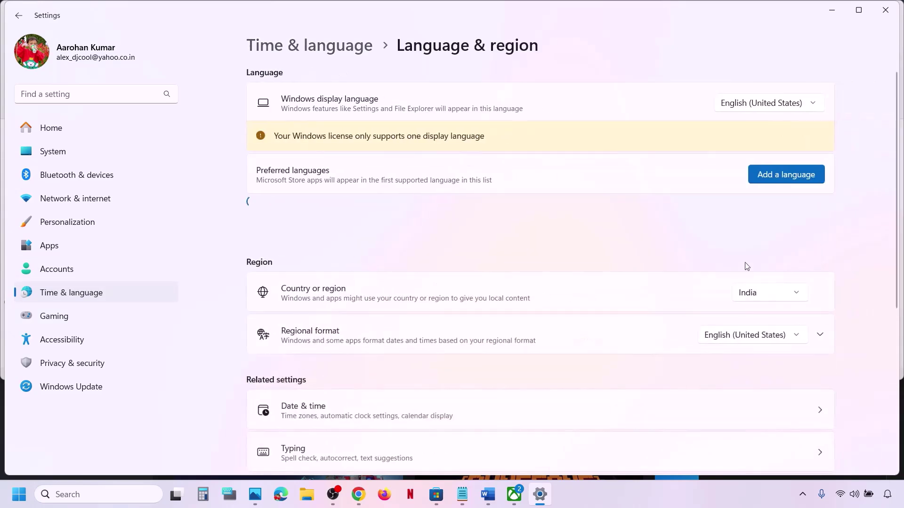
click(758, 297)
click(752, 292)
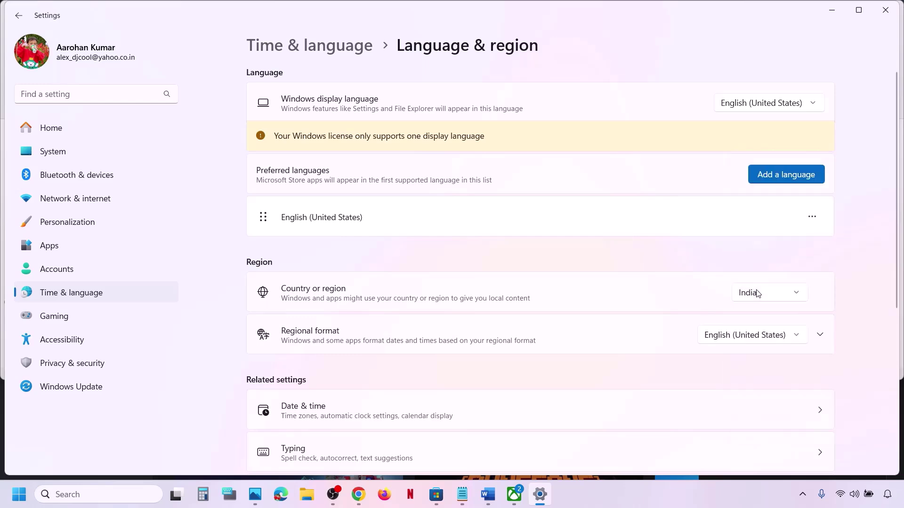
click(889, 13)
Step: Following Step 14, open the Accounts > Email & accounts page in Settings
scroll(419, 320, down, 4)
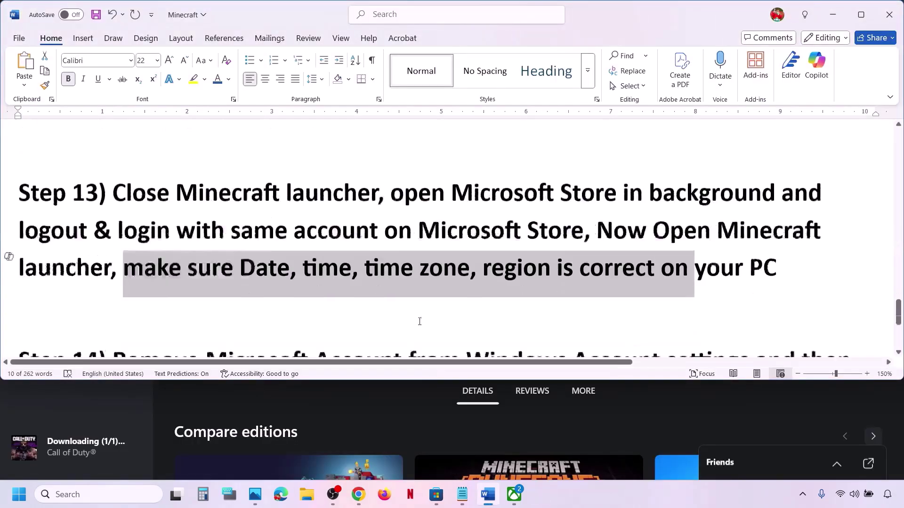
drag(113, 241, 705, 274)
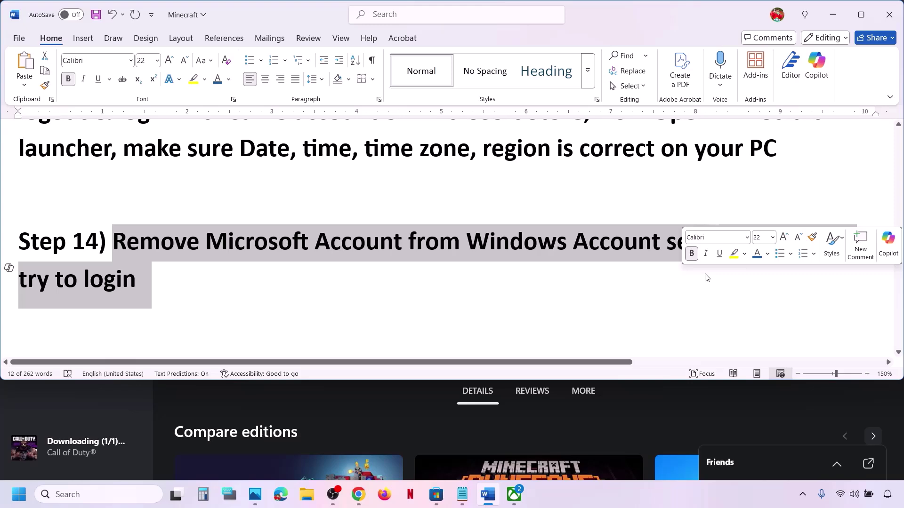
click(706, 277)
key(super+i)
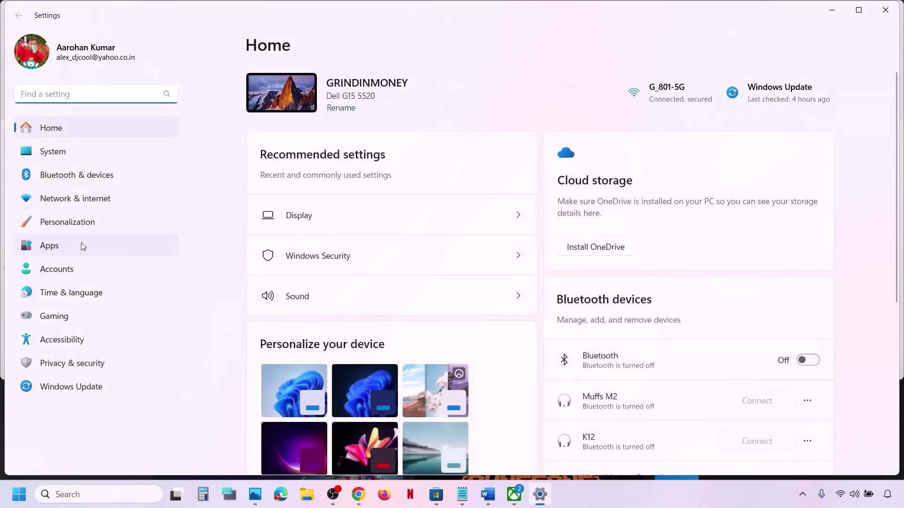
click(65, 269)
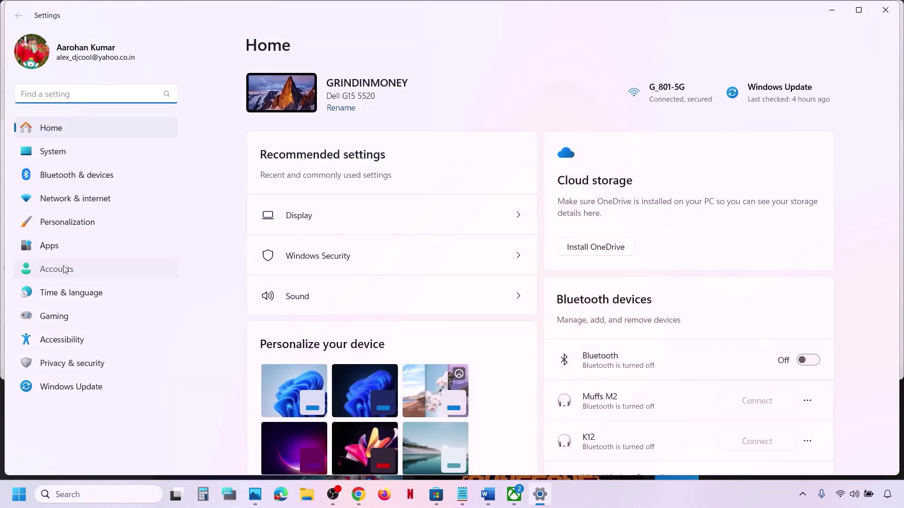
scroll(427, 230, down, 10)
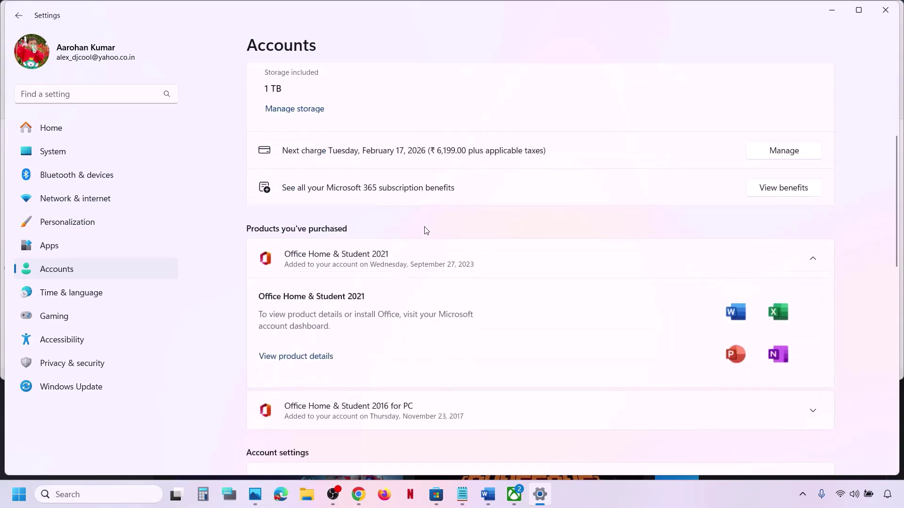
scroll(367, 269, down, 2)
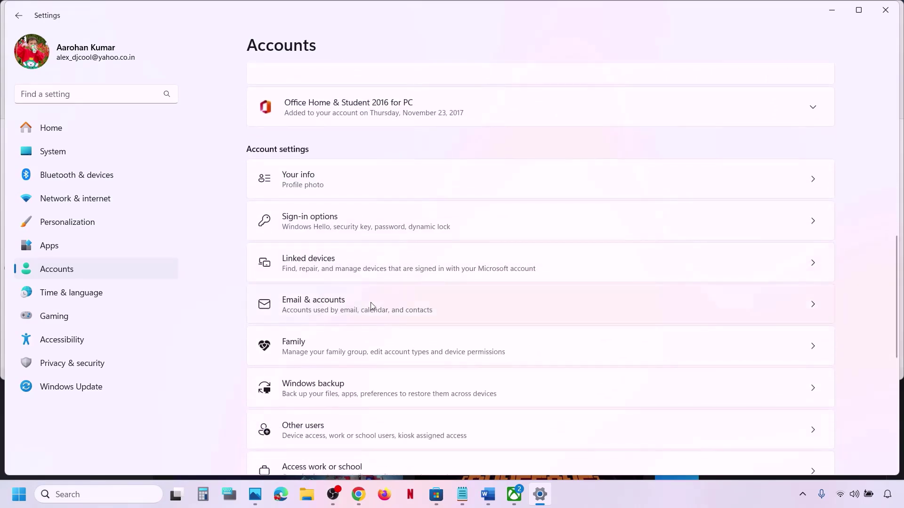
click(371, 306)
Step: Remove the second Microsoft account from this PC and close Settings
scroll(487, 309, down, 2)
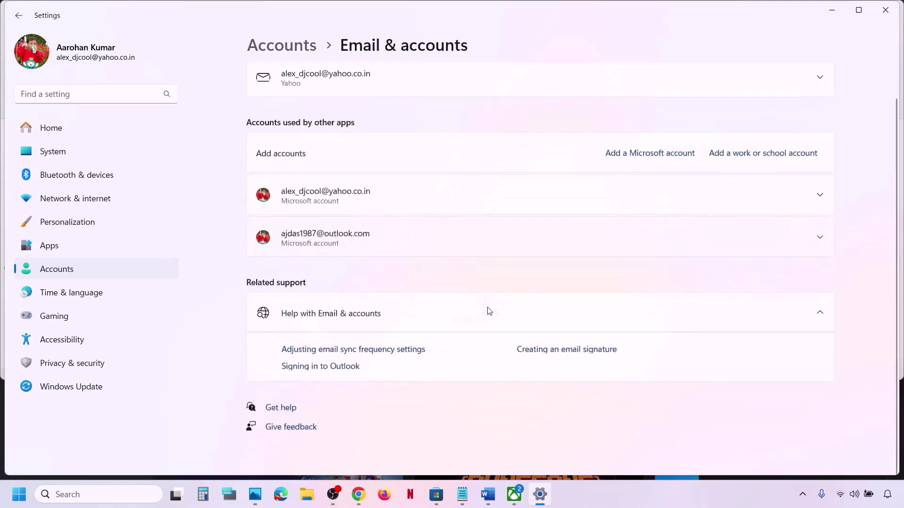
click(822, 230)
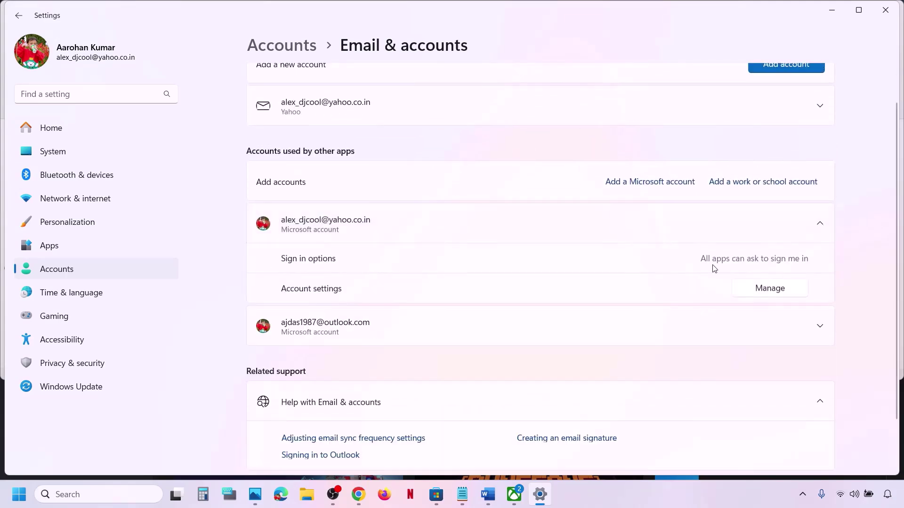
scroll(712, 267, down, 2)
click(820, 266)
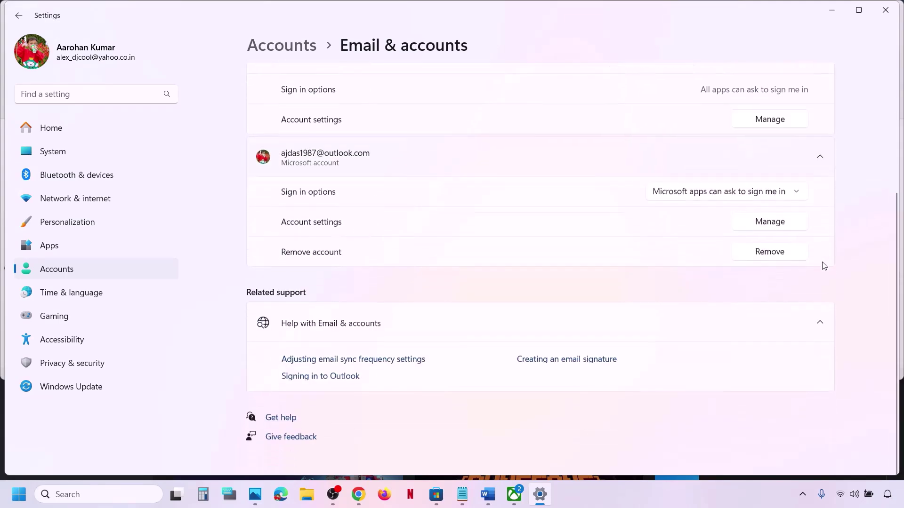
click(774, 267)
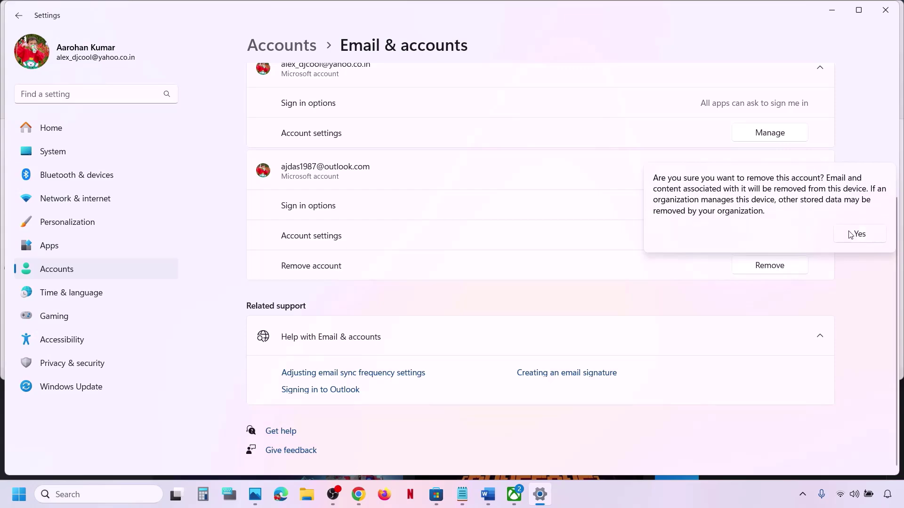
click(850, 235)
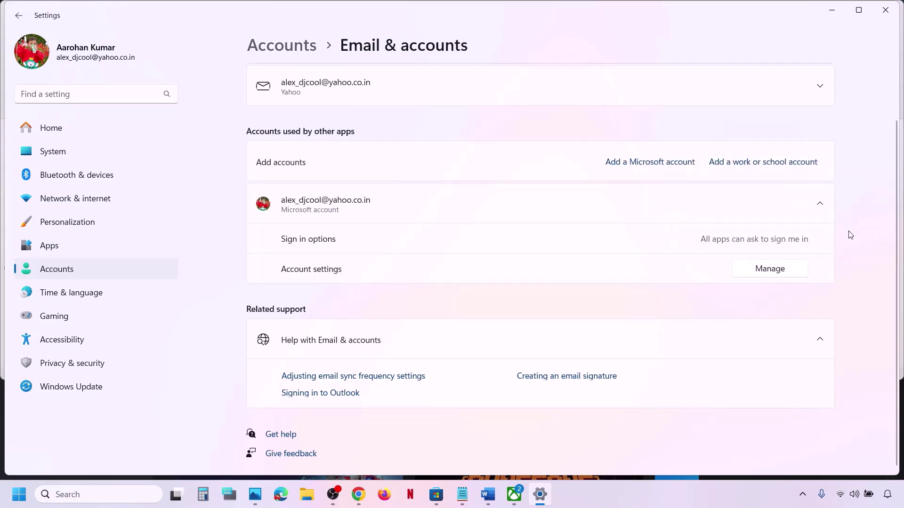
click(884, 16)
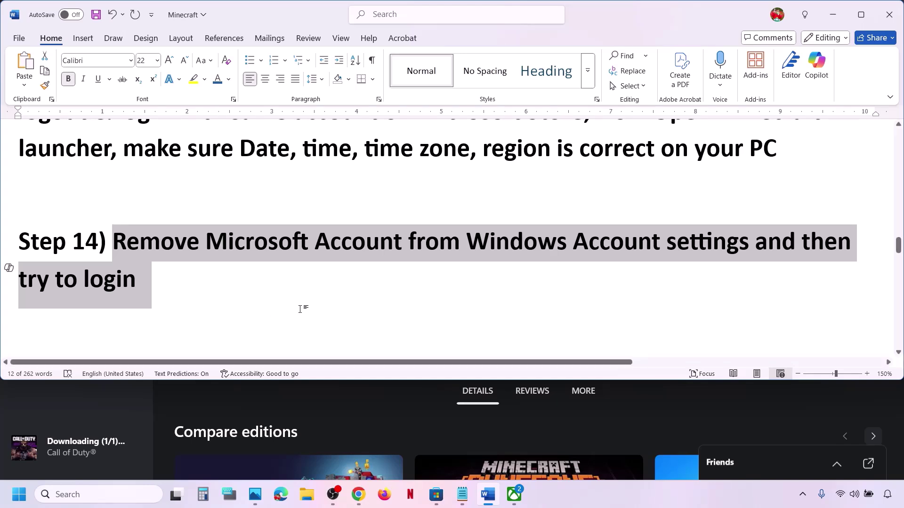
Step: For Step 15, launch the Services app from Windows search
scroll(299, 309, down, 3)
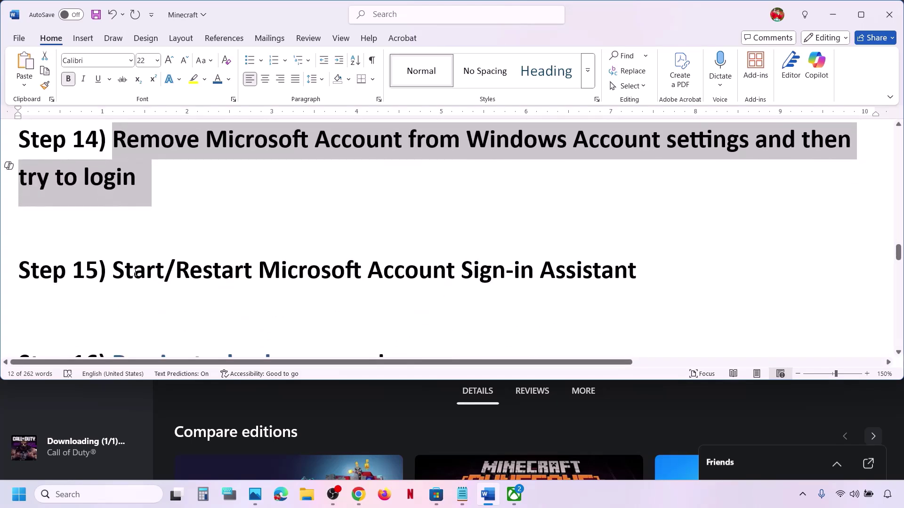
drag(119, 274, 637, 272)
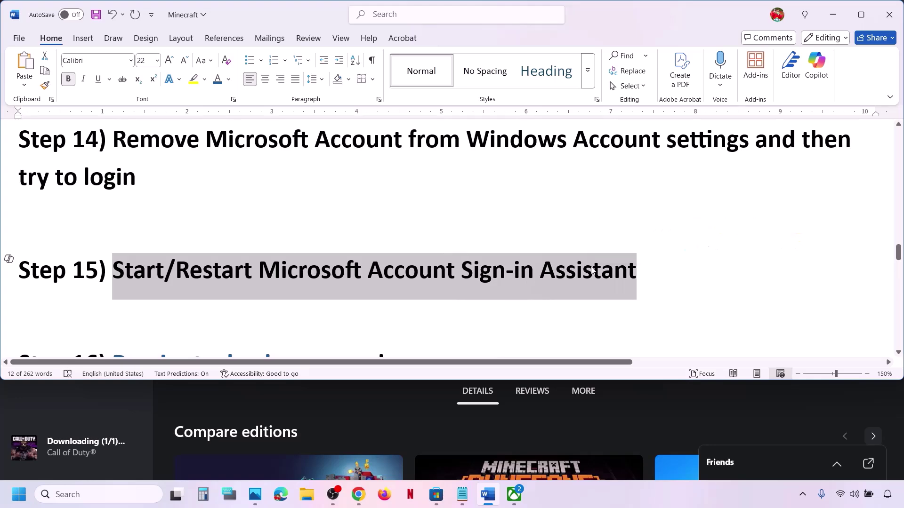
click(592, 270)
click(94, 494)
text(s)
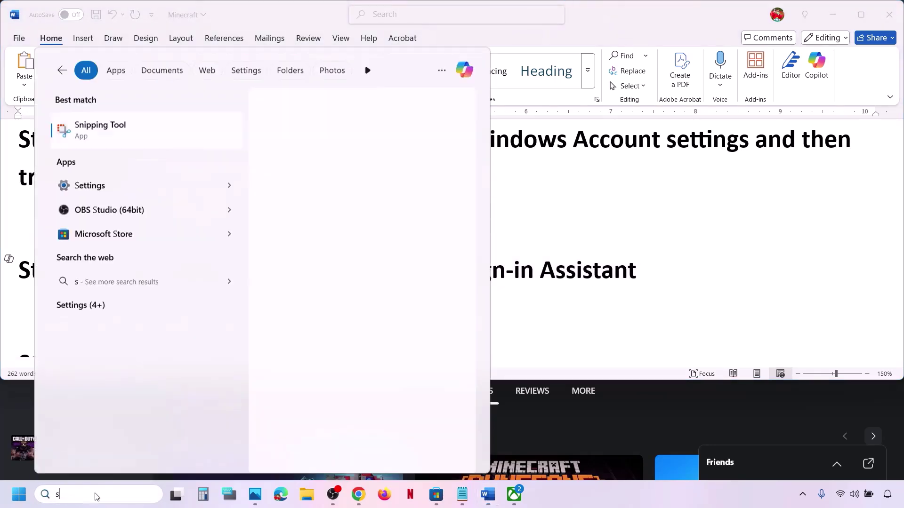
text(ervices)
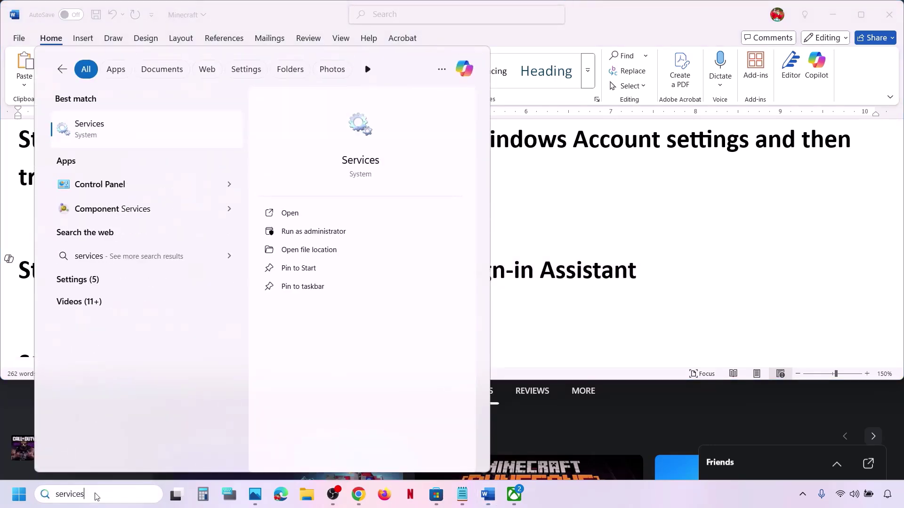
key(Return)
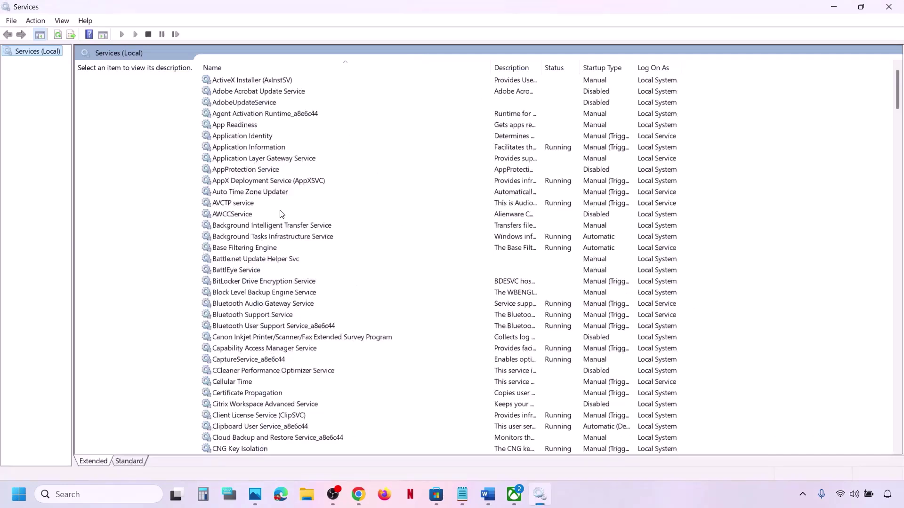
Step: Keep Microsoft Account Sign-in Assistant's startup type Automatic and apply it
click(281, 214)
text(mi)
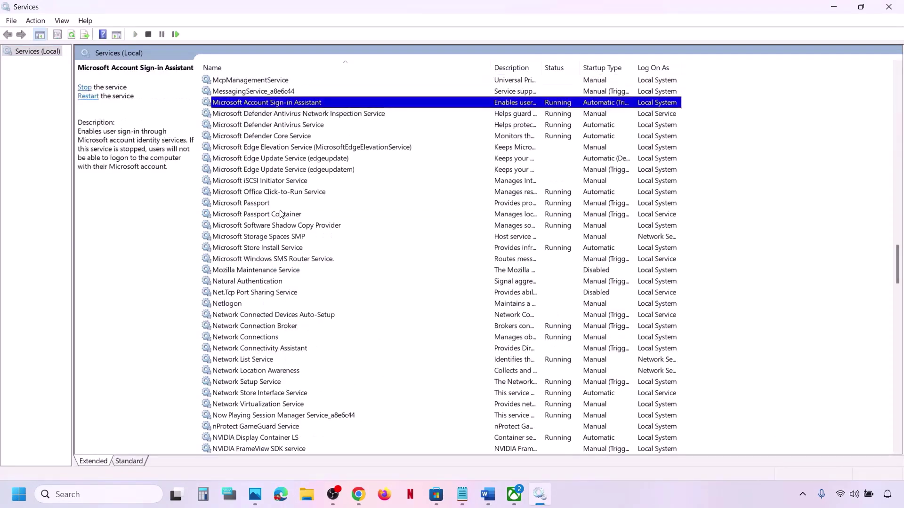
double_click(328, 108)
click(431, 234)
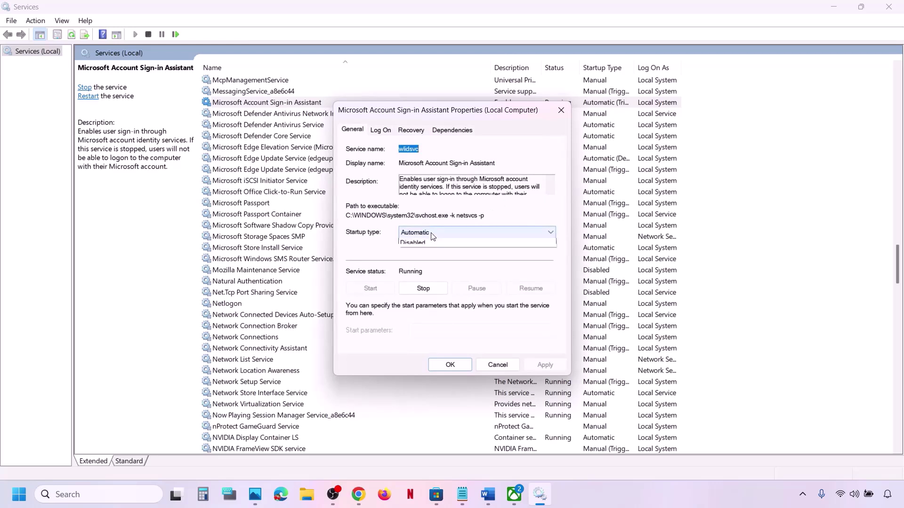
click(429, 251)
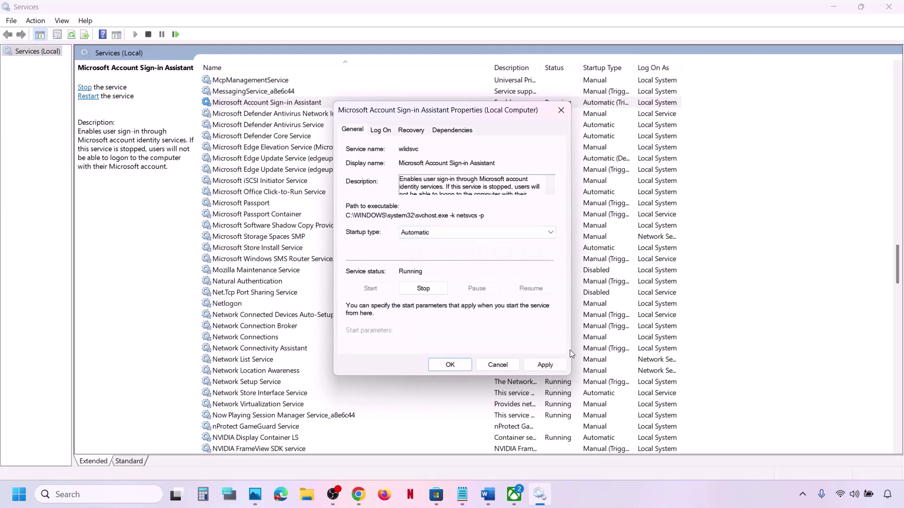
click(543, 366)
click(450, 366)
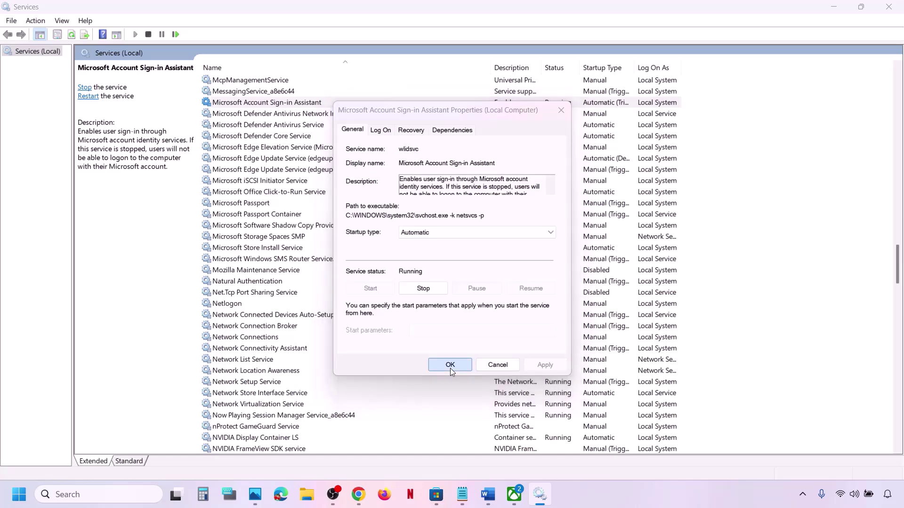
Step: Restart the Microsoft Account Sign-in Assistant service and close Services
right_click(297, 106)
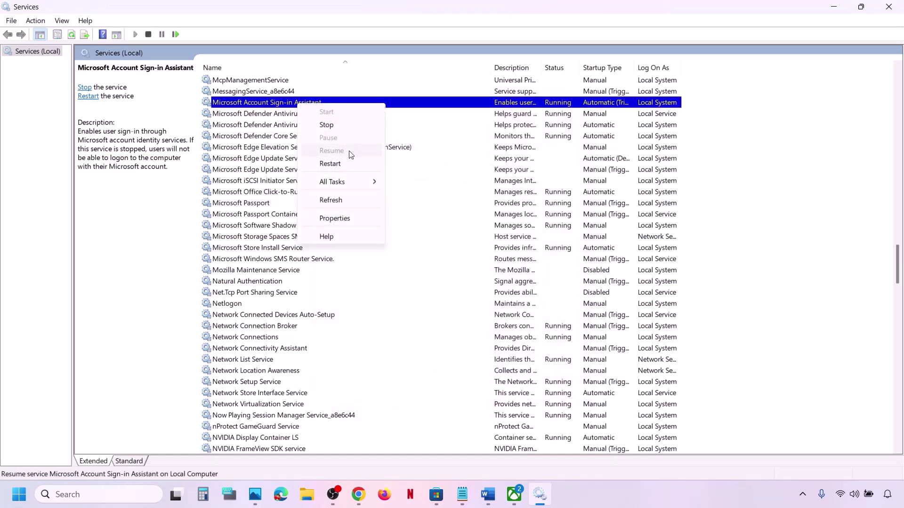
click(342, 165)
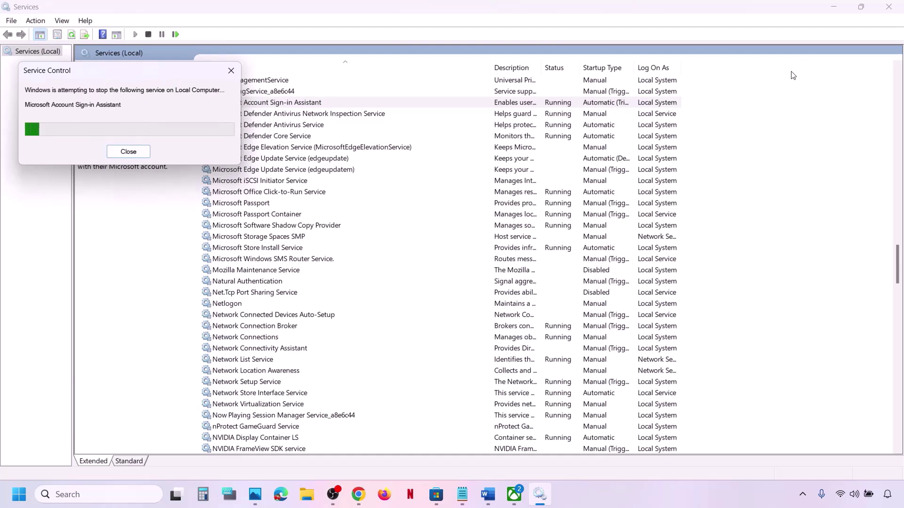
click(887, 10)
scroll(327, 298, down, 2)
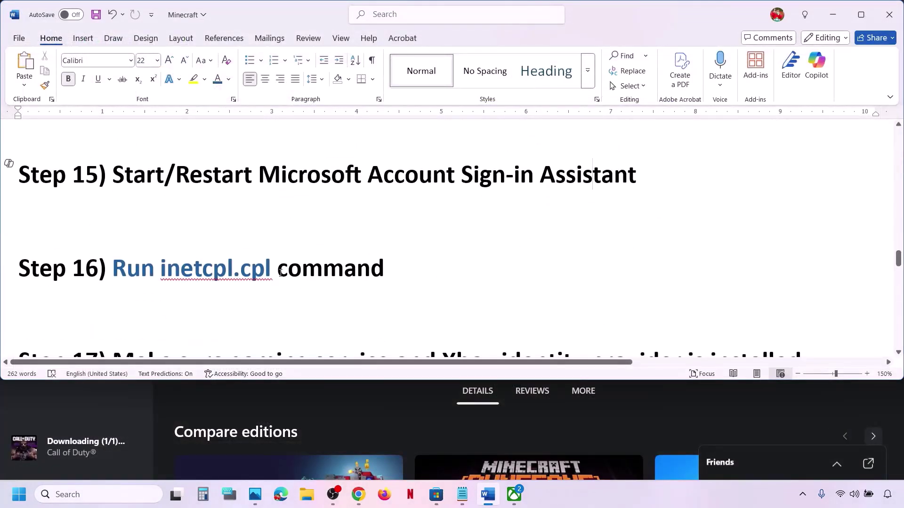
double_click(182, 272)
key(ctrl+c)
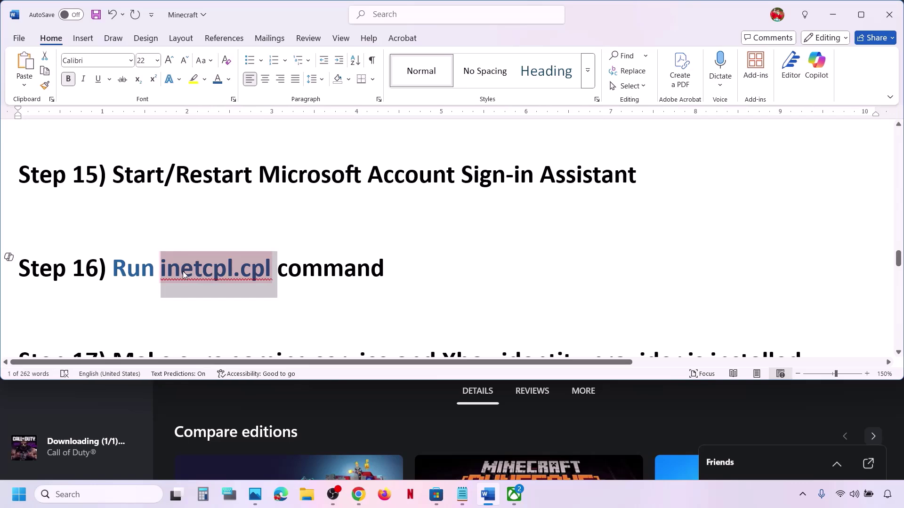
click(88, 496)
key(ctrl+v)
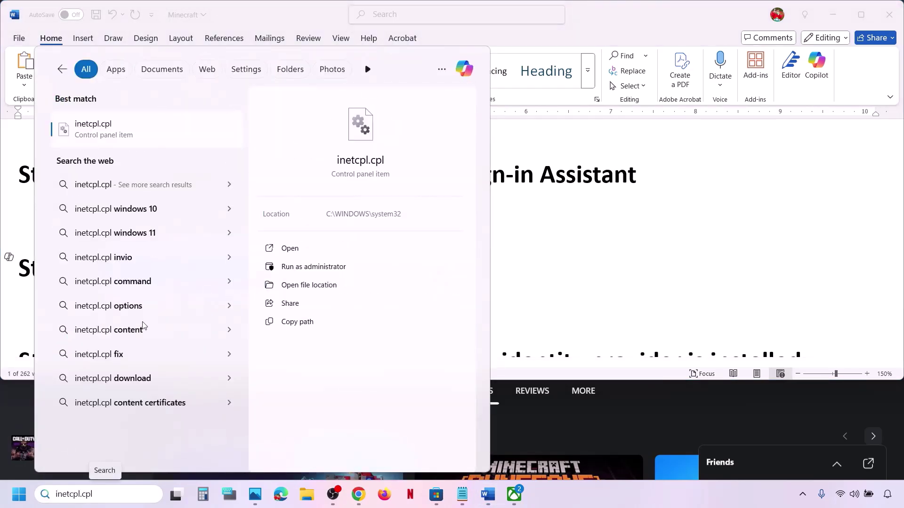
click(107, 124)
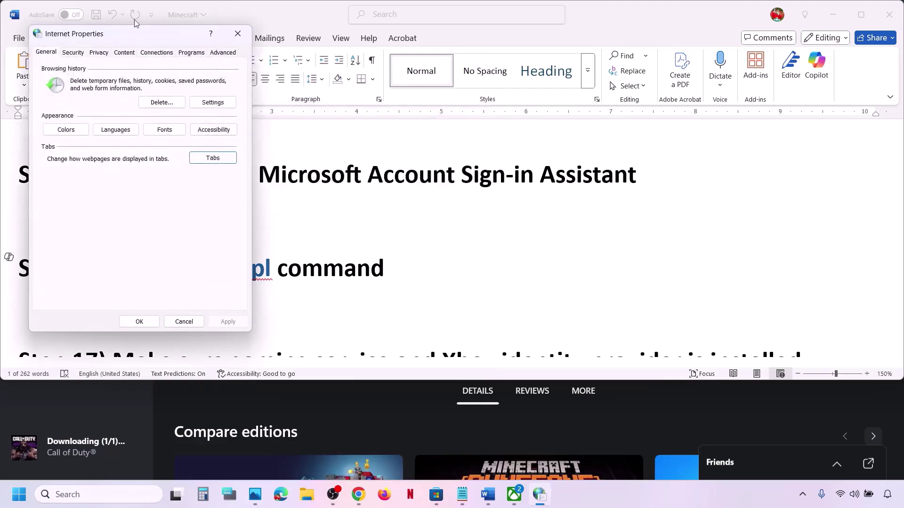
drag(136, 33, 350, 109)
click(431, 127)
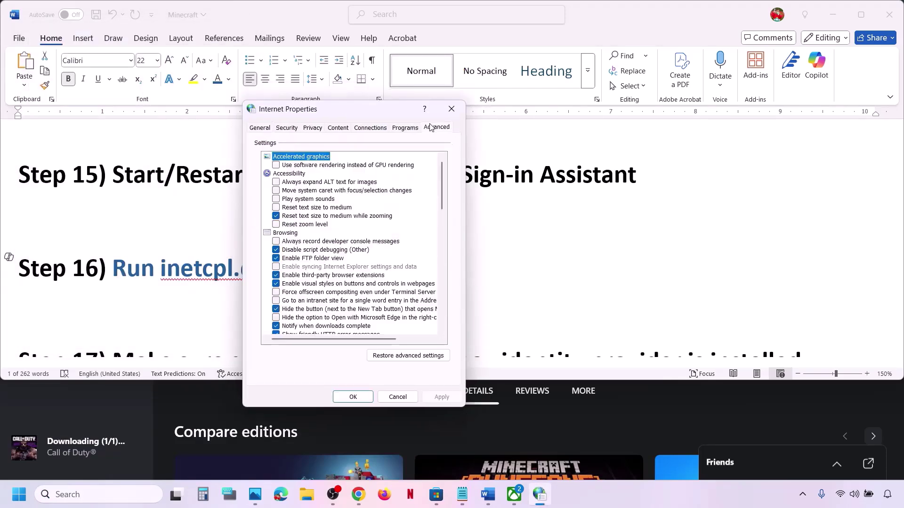
scroll(338, 284, down, 15)
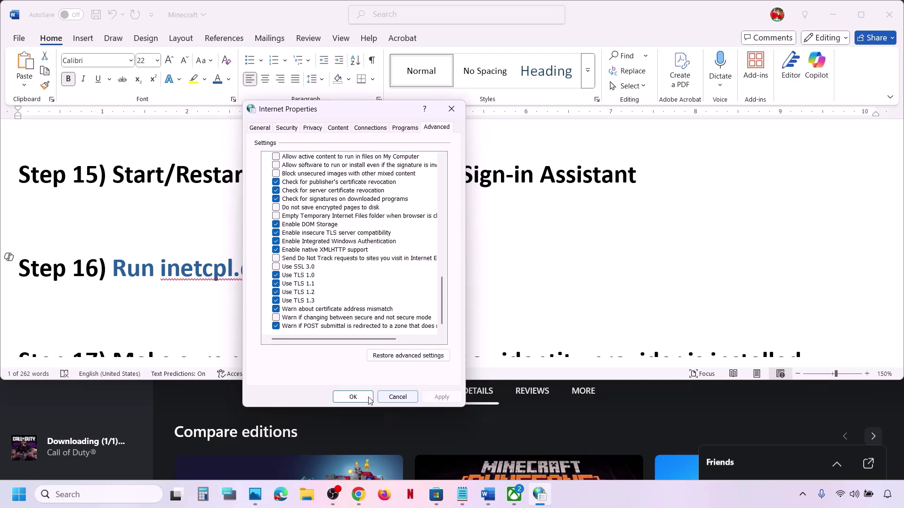
click(354, 397)
scroll(346, 277, down, 2)
scroll(346, 281, down, 3)
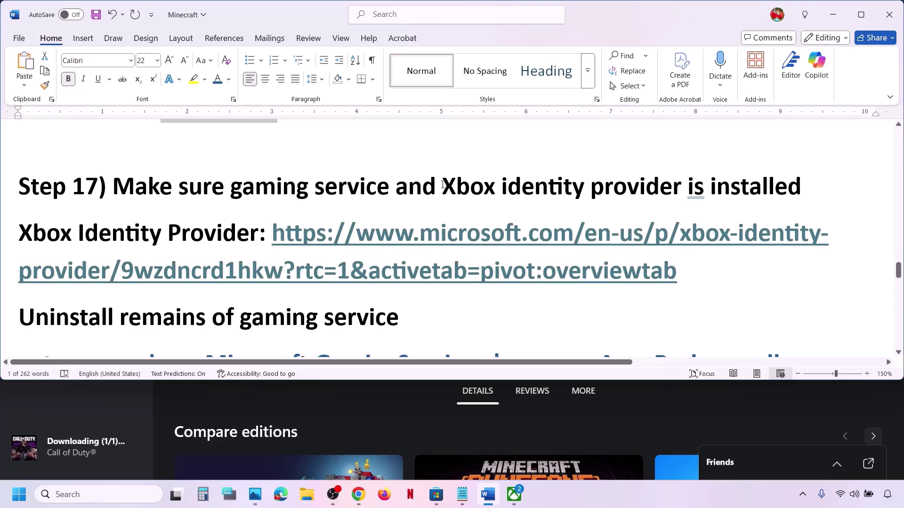
Step: Copy Step 17's Xbox Identity Provider link and load it in a new Chrome tab
drag(442, 185, 814, 188)
click(530, 186)
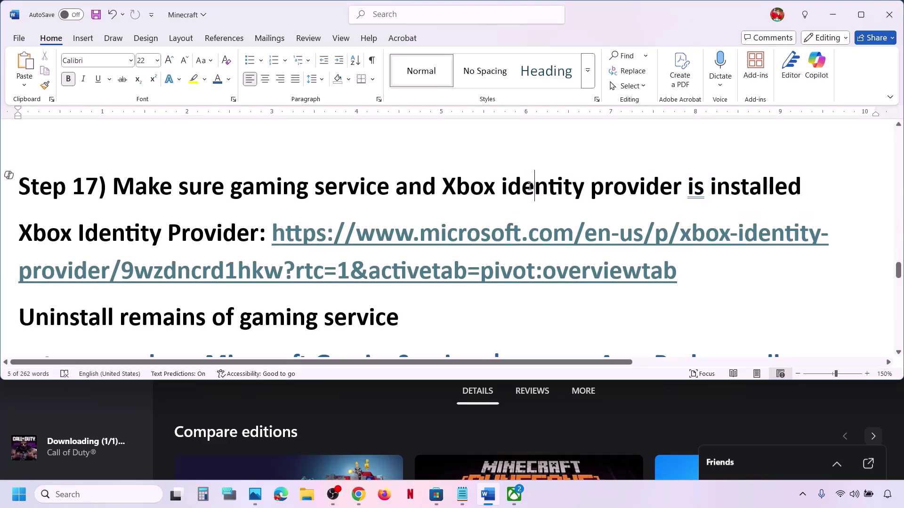
double_click(391, 239)
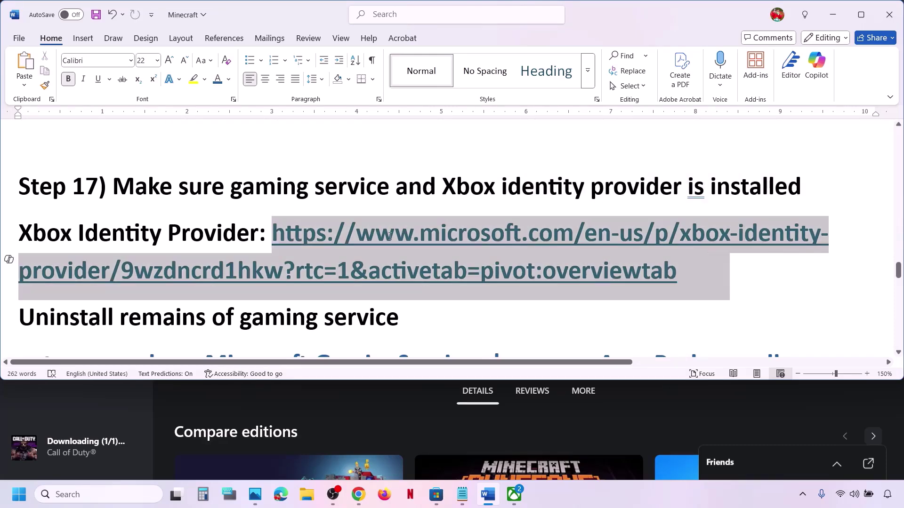
right_click(391, 238)
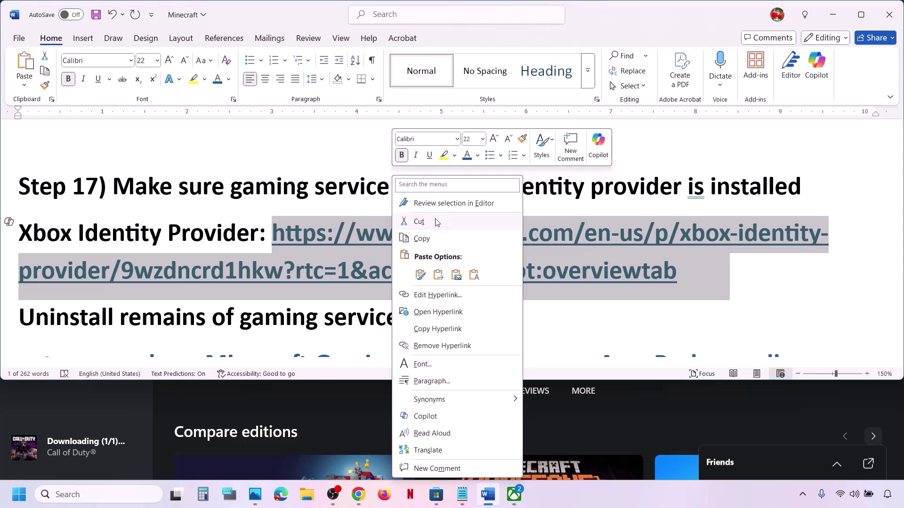
click(421, 238)
click(358, 496)
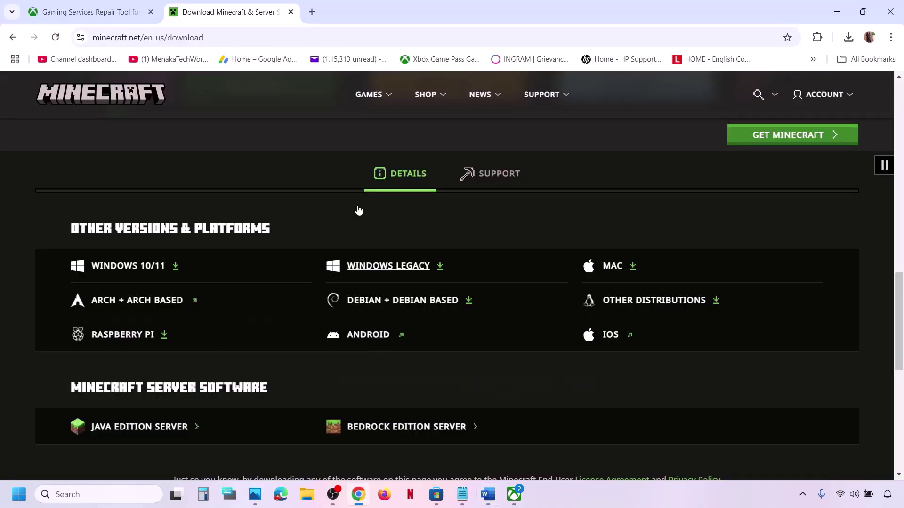
click(312, 12)
key(ctrl+v)
key(Return)
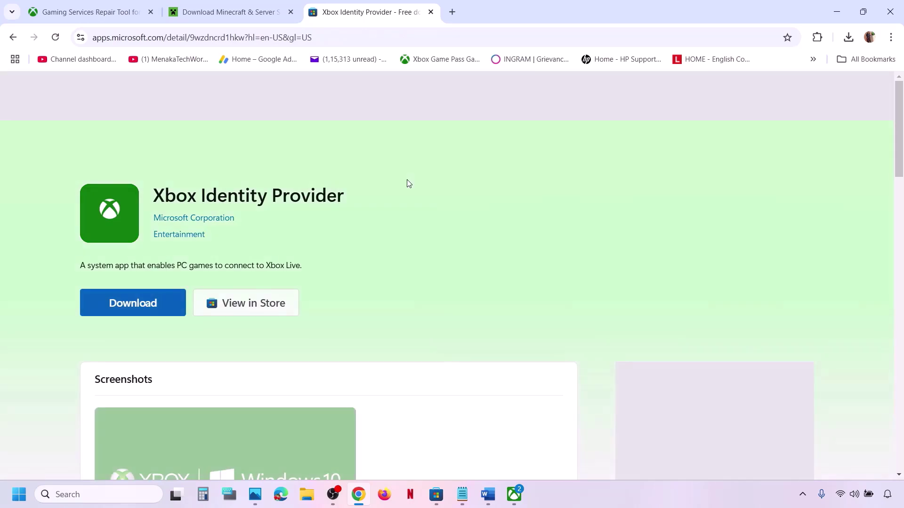
Step: Open Xbox Identity Provider in Microsoft Store, confirm it is already installed, then return to Word
click(134, 303)
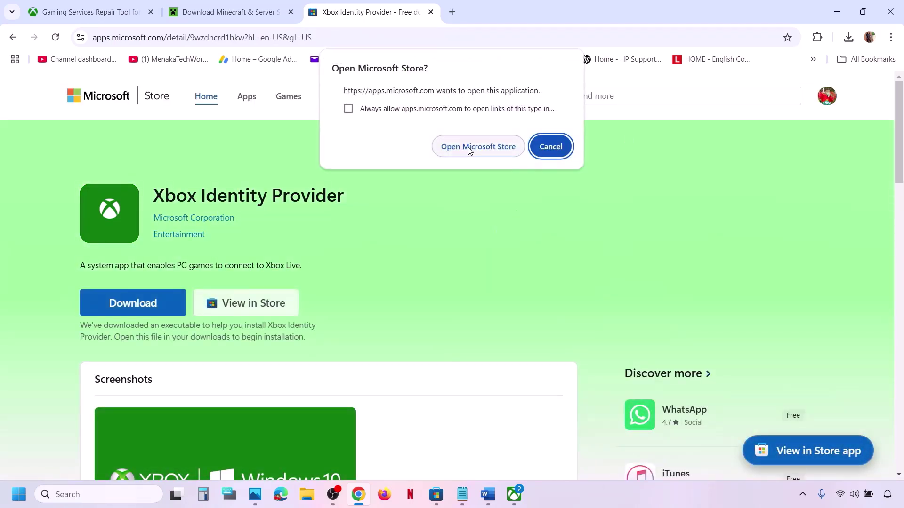
click(478, 146)
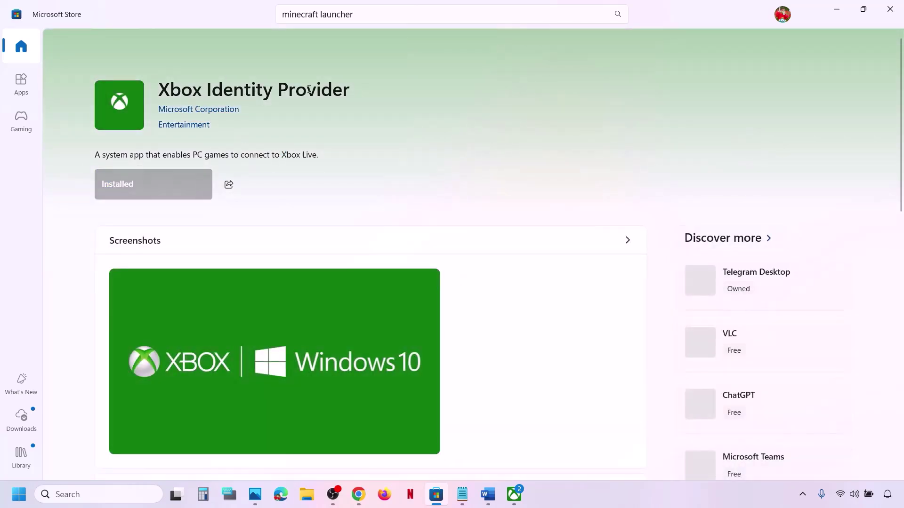
drag(349, 92, 172, 84)
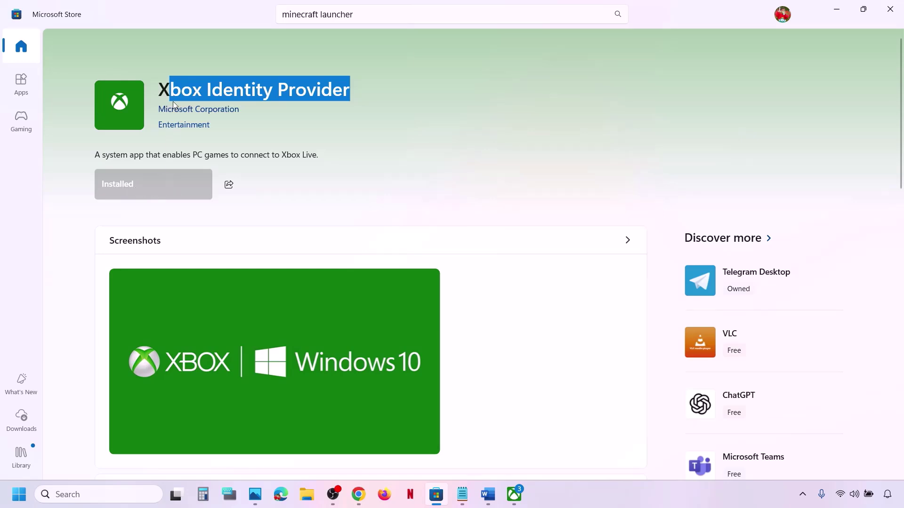
click(836, 9)
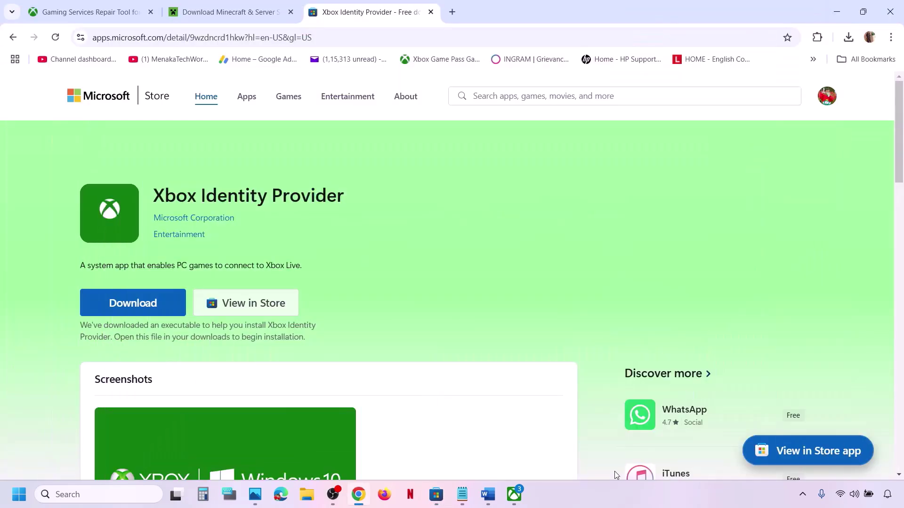
click(488, 494)
Step: Launch Windows PowerShell as administrator, approving the UAC prompt
scroll(287, 296, down, 2)
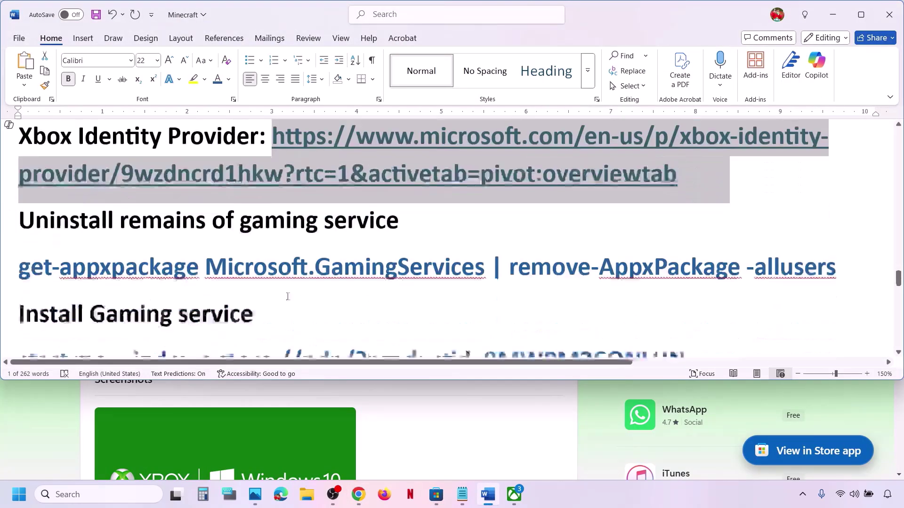
scroll(288, 297, down, 2)
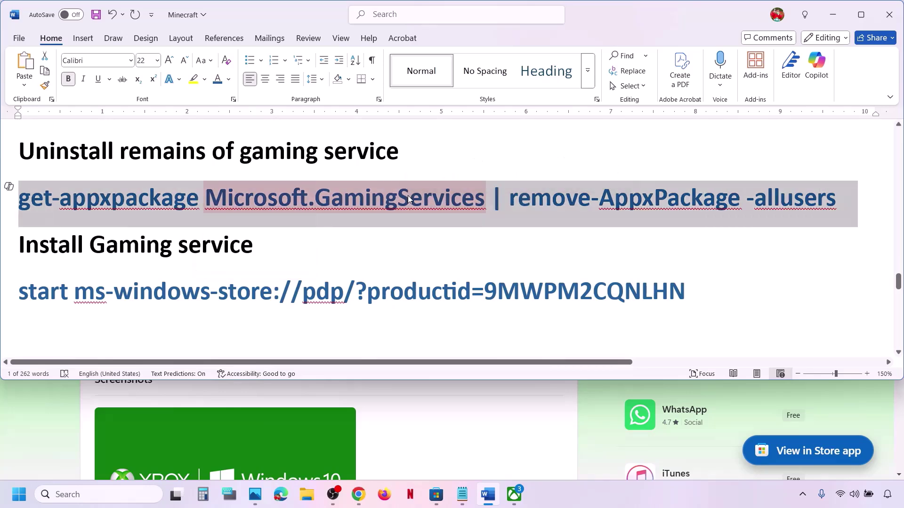
click(86, 489)
text(po)
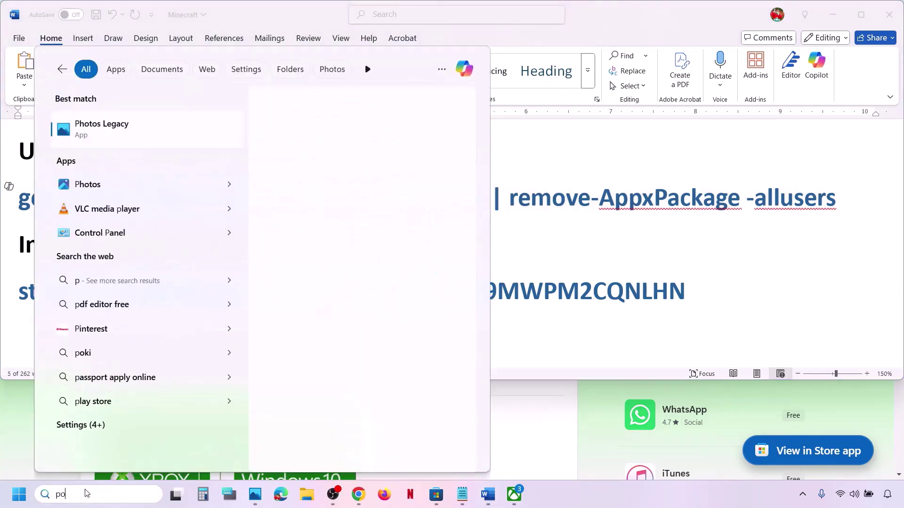
text(wershell)
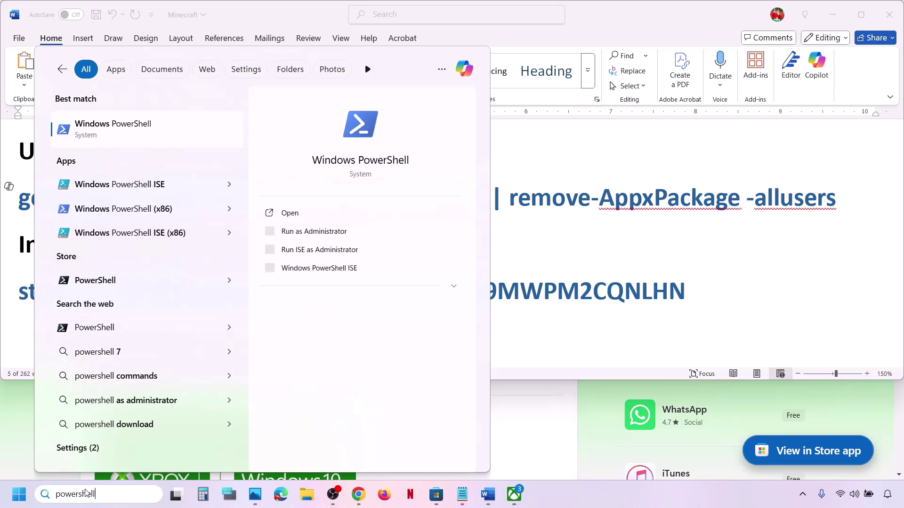
right_click(156, 143)
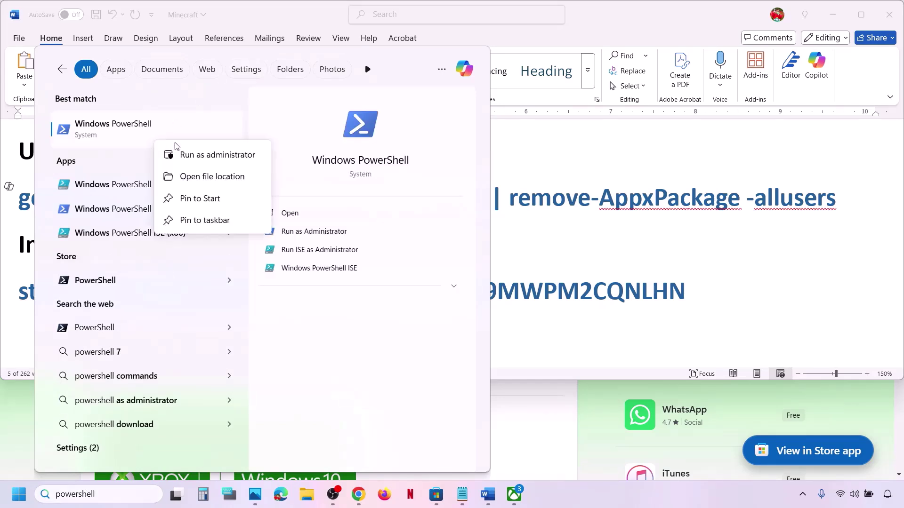
click(224, 155)
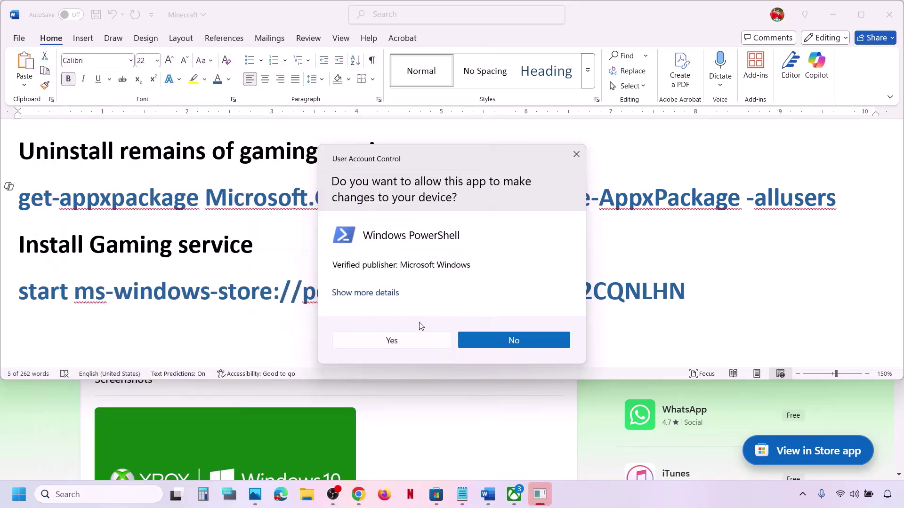
click(392, 340)
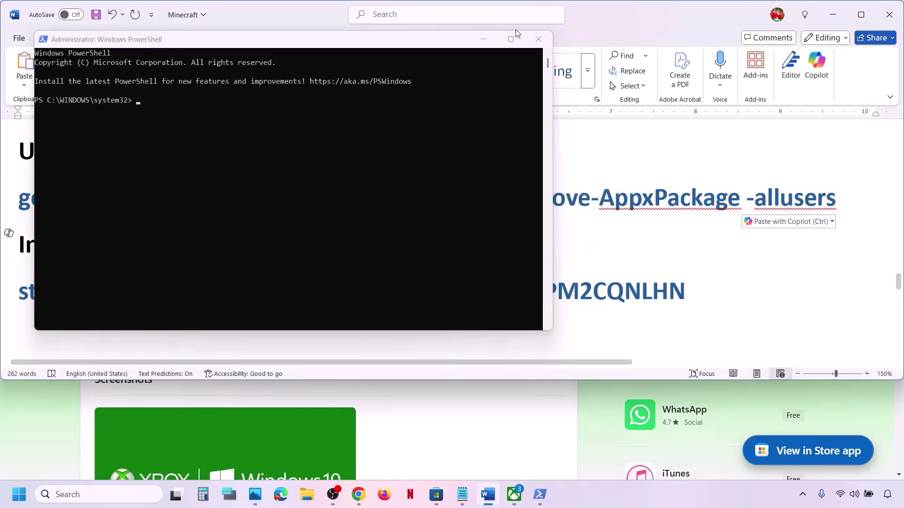
click(485, 52)
Step: Copy the Gaming Services remove-AppxPackage -allusers command from Word and run it in PowerShell
click(486, 43)
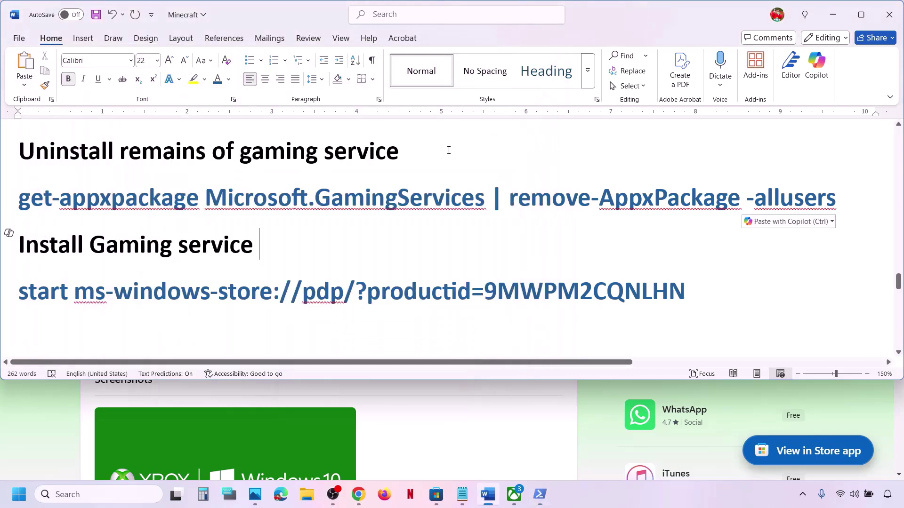
double_click(420, 189)
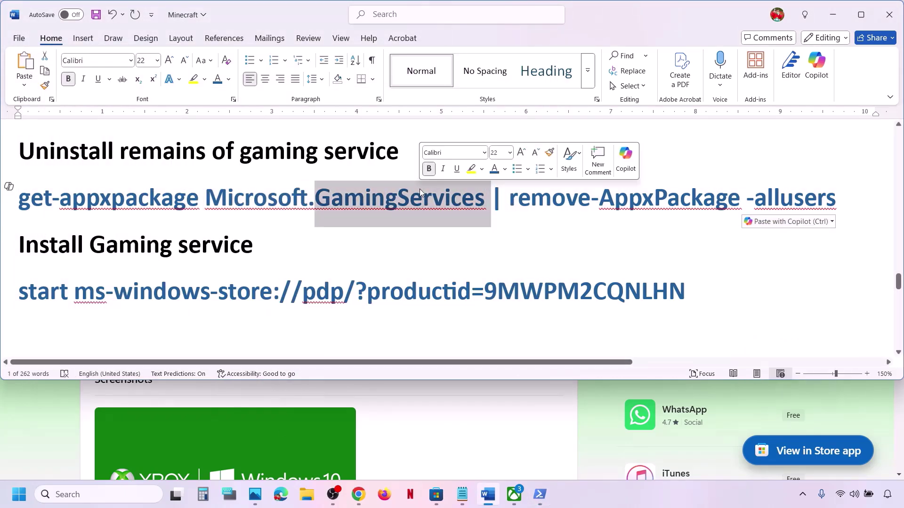
drag(751, 196, 5, 206)
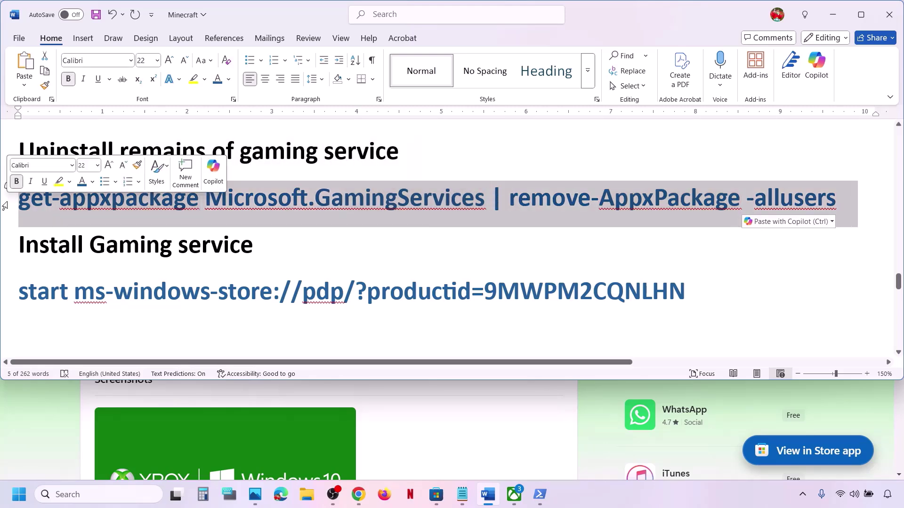
right_click(83, 207)
click(121, 266)
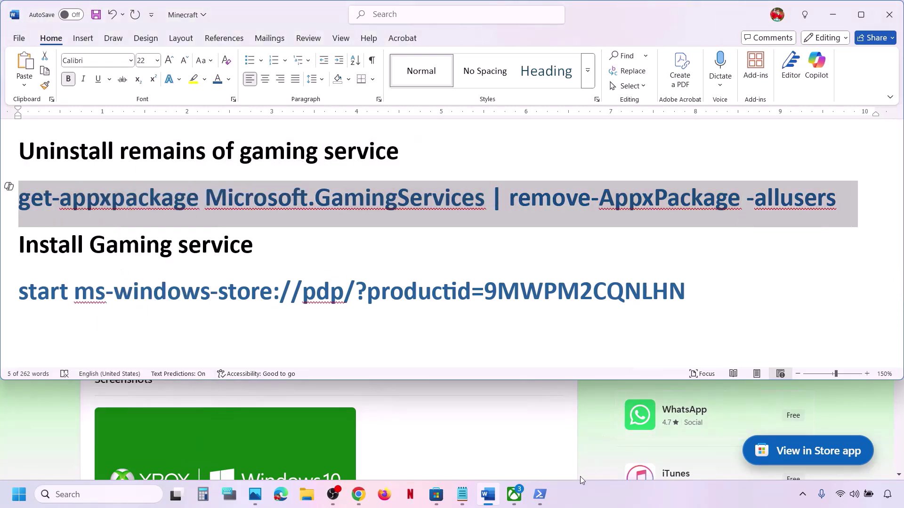
click(540, 494)
right_click(438, 298)
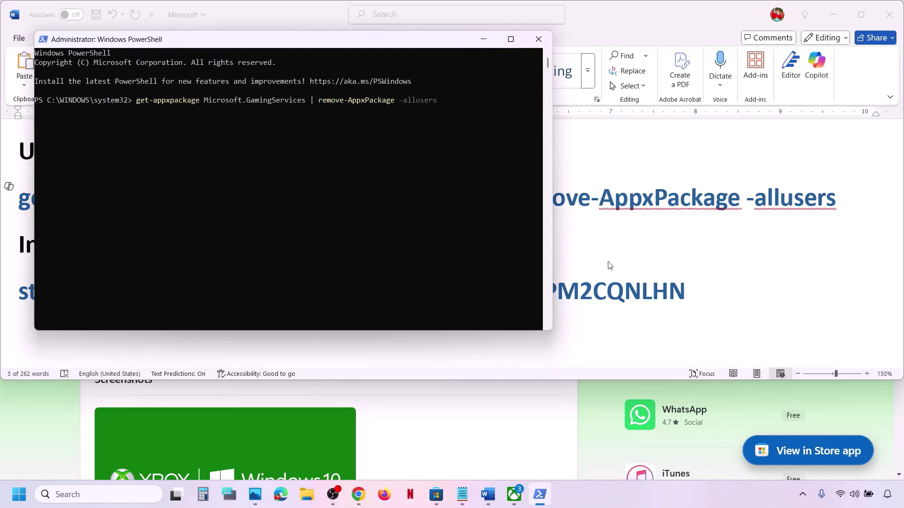
key(alt+Tab)
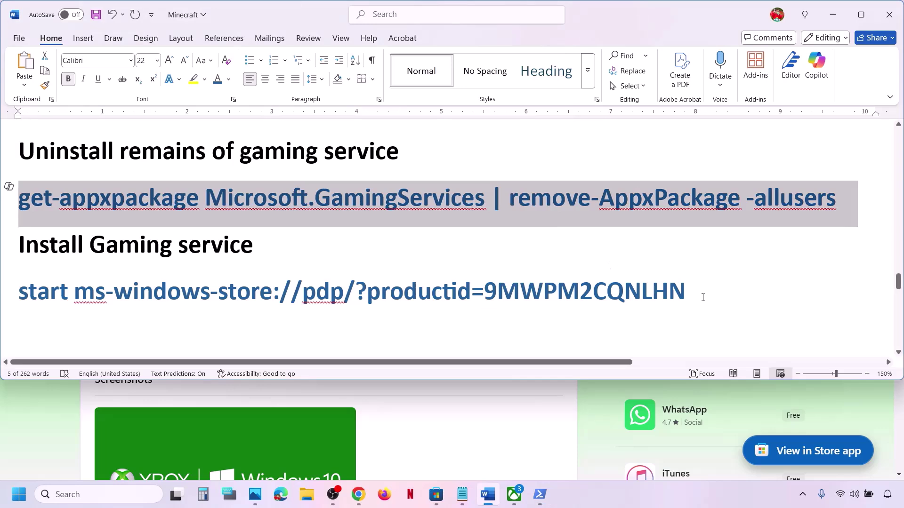
drag(703, 297, 6, 296)
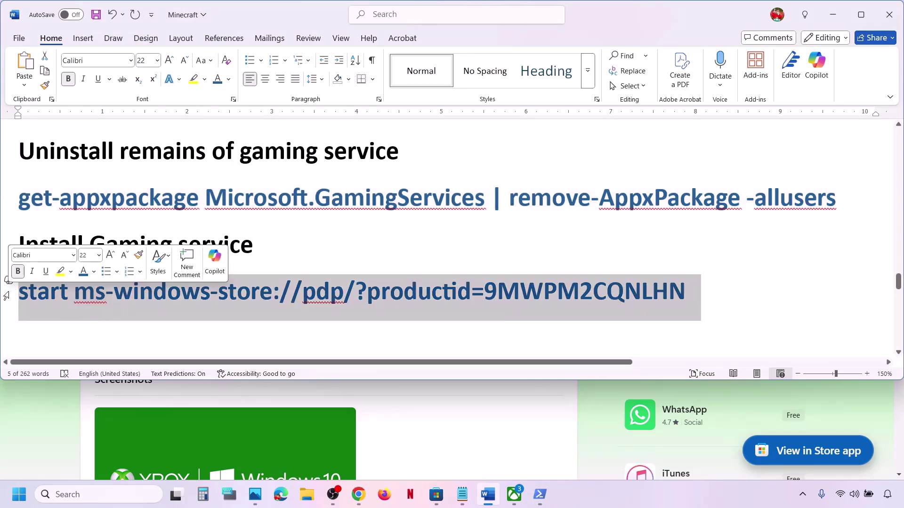
Step: Run the start ms-windows-store command in PowerShell to open Gaming Services in the Store
right_click(23, 298)
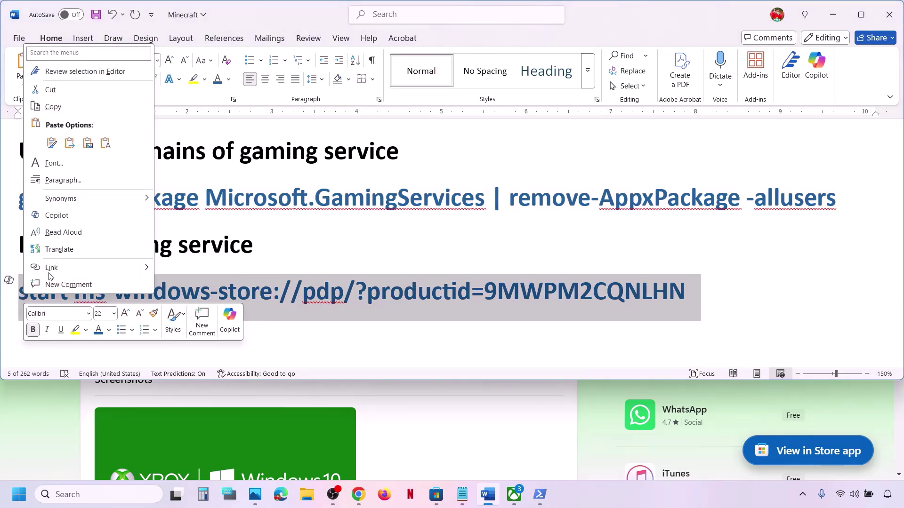
click(53, 108)
key(alt+Tab)
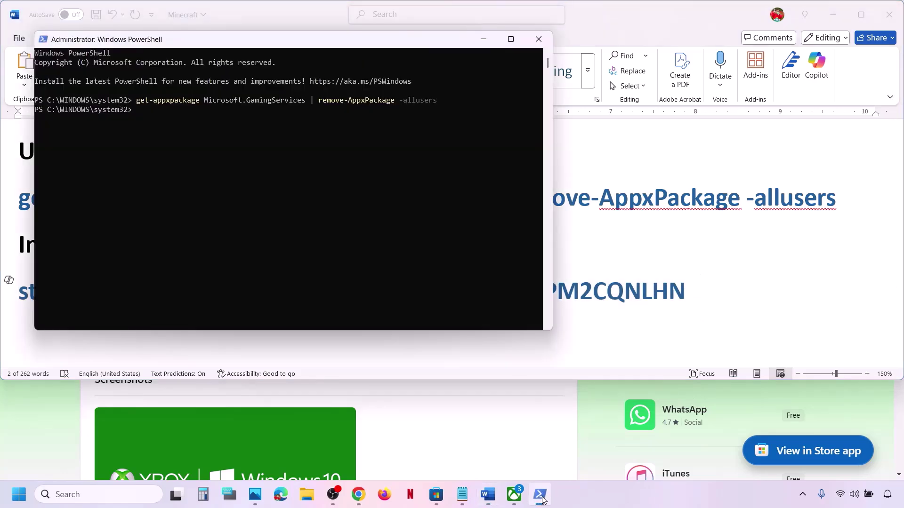
key(ctrl+v)
key(Return)
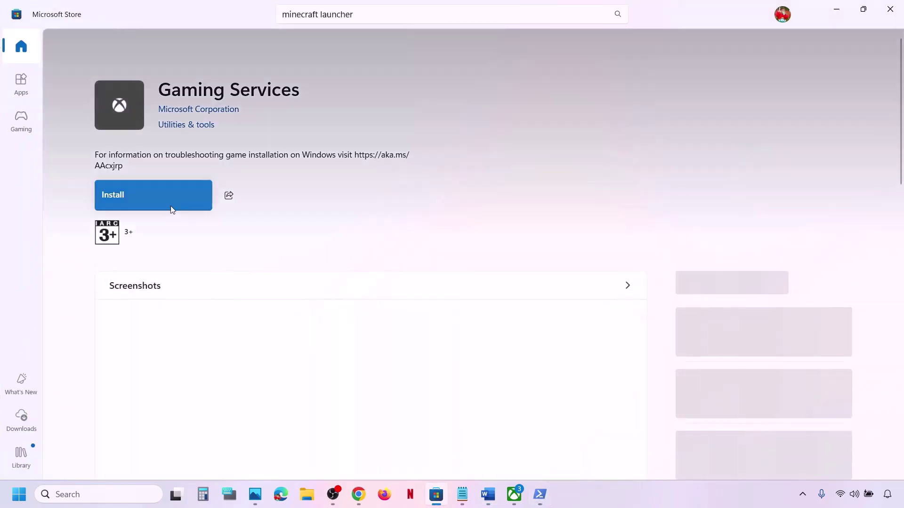
Step: Install Gaming Services, approve the admin prompt, and return to Word's Step 18
click(147, 206)
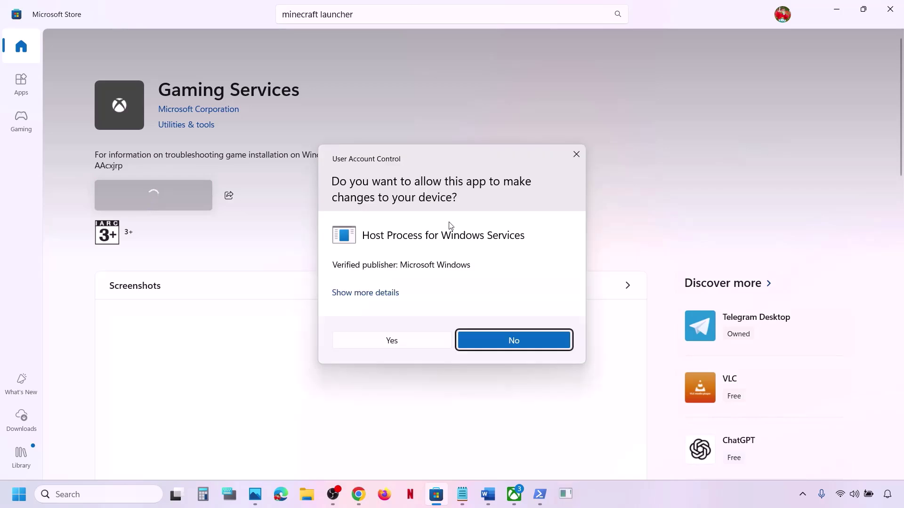
click(388, 340)
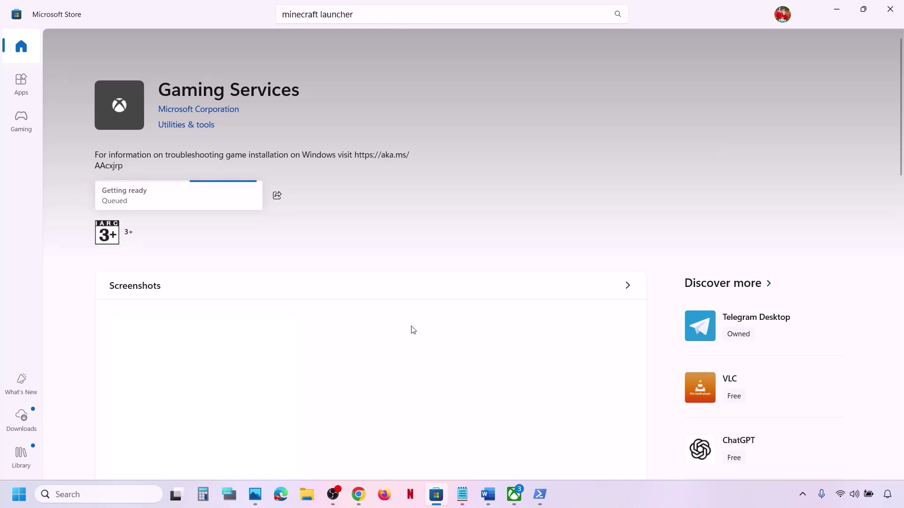
click(490, 501)
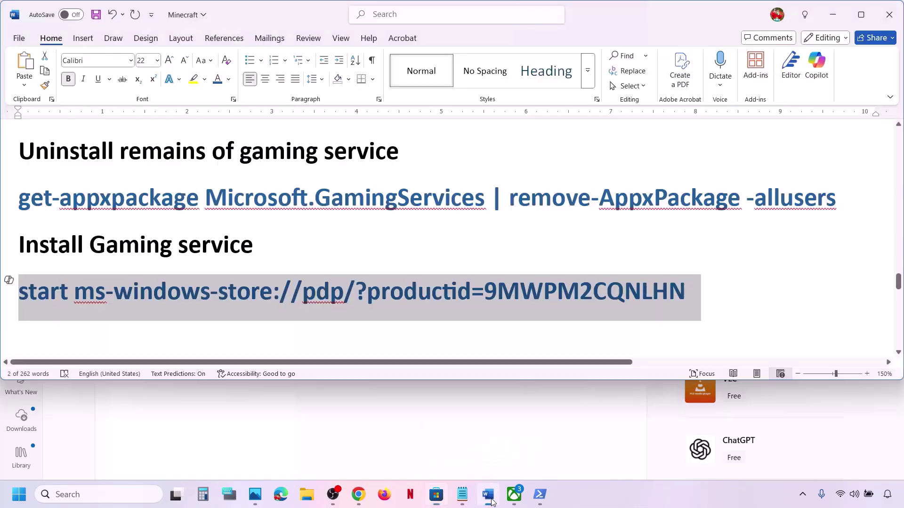
scroll(277, 260, down, 3)
Step: Highlight 'Xbl login credentials' in Step 18 and search Windows for 'credent'
scroll(278, 260, down, 2)
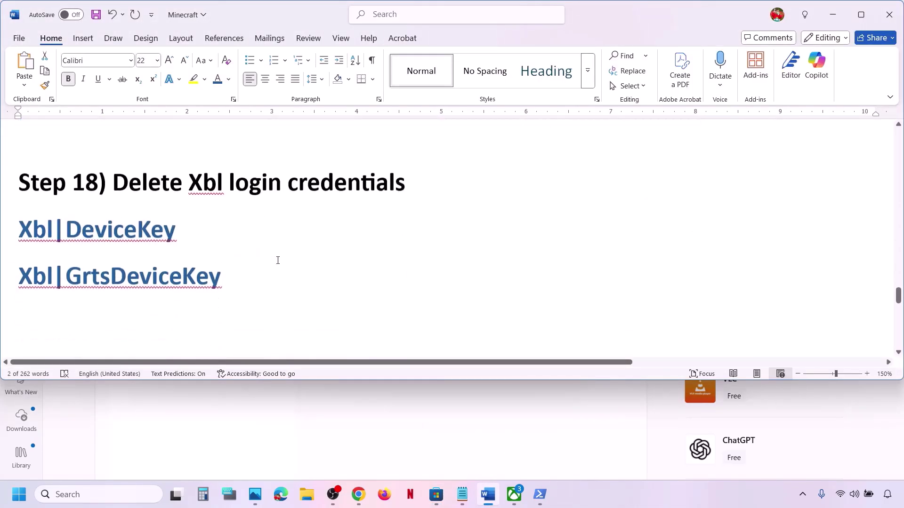
drag(308, 176, 389, 176)
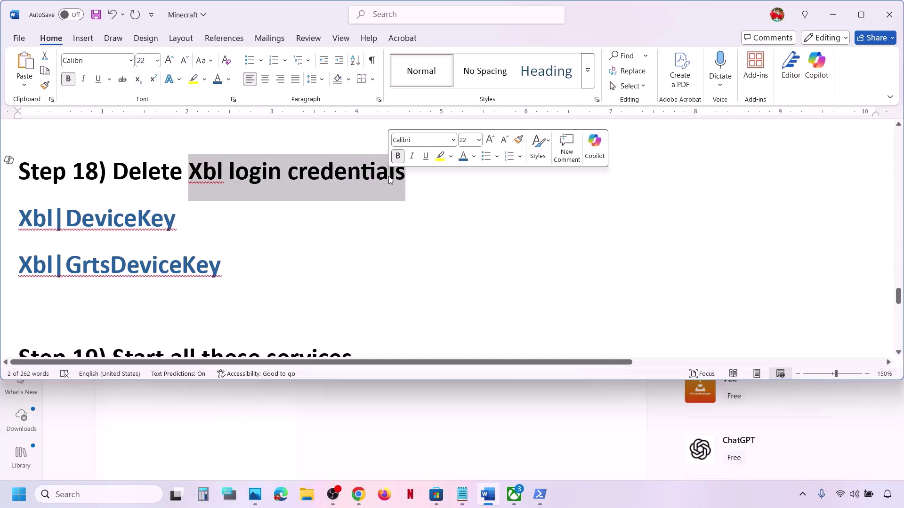
click(90, 498)
text(credent)
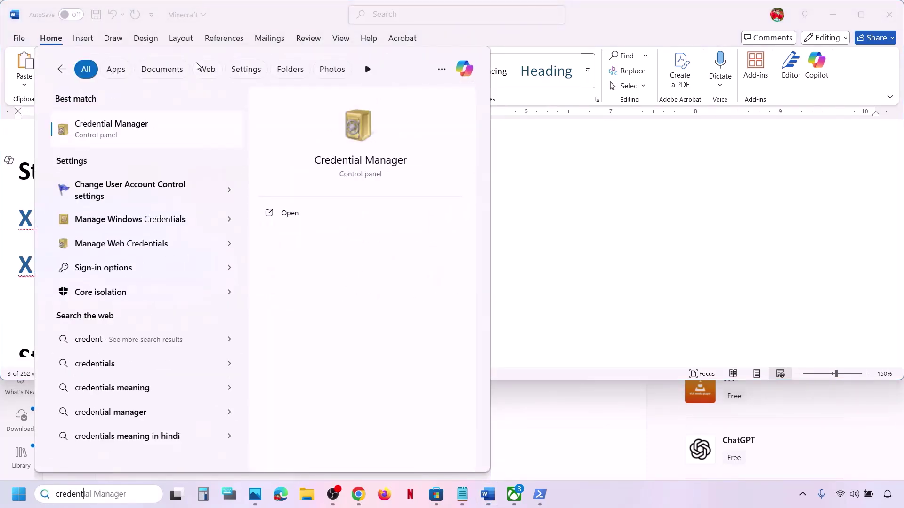
Step: Open Credential Manager's Windows Credentials and scroll the list to XblGrts|DeviceKey
click(156, 125)
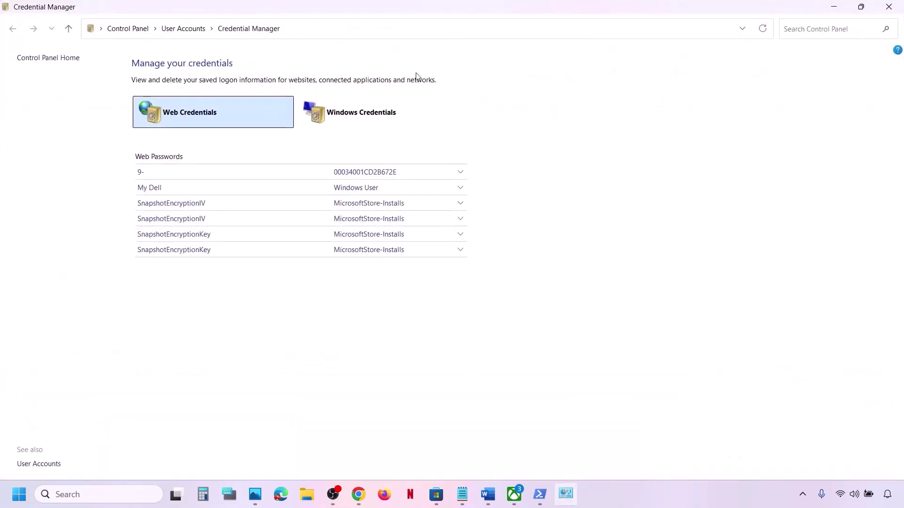
click(368, 122)
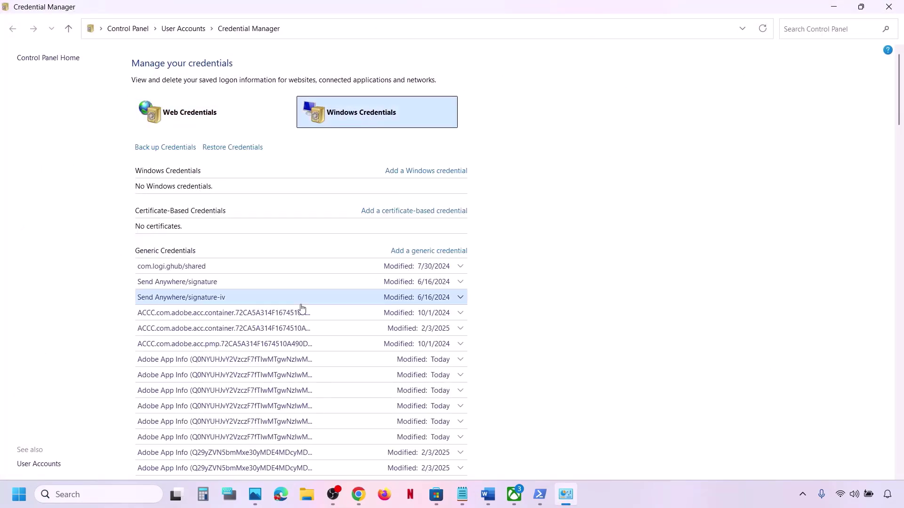
scroll(303, 306, down, 15)
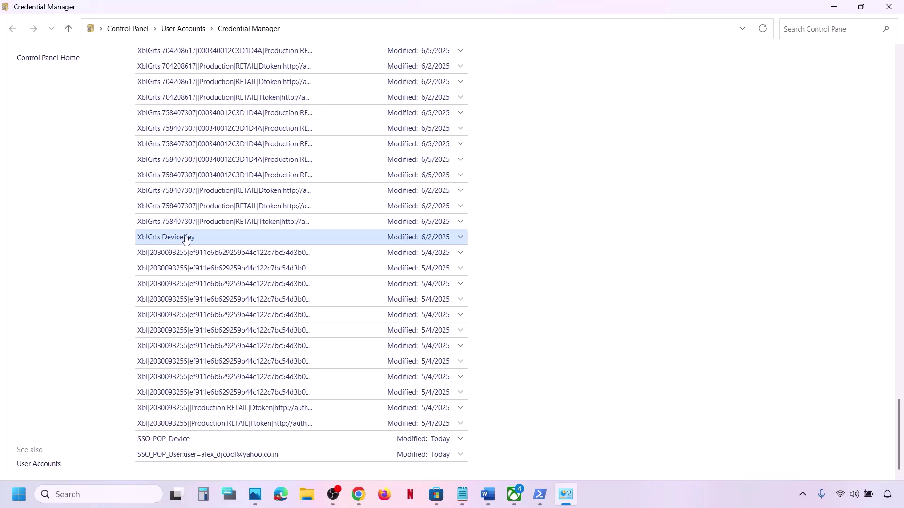
scroll(271, 269, up, 18)
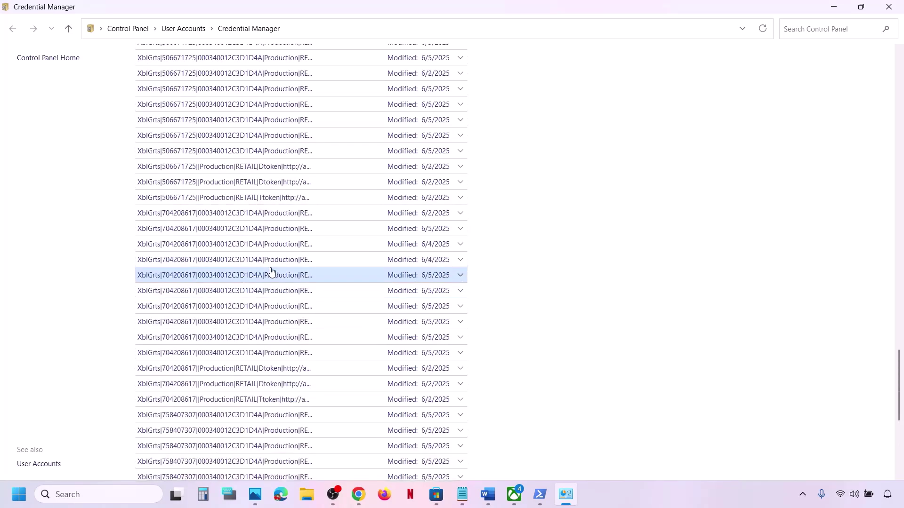
scroll(271, 272, up, 1)
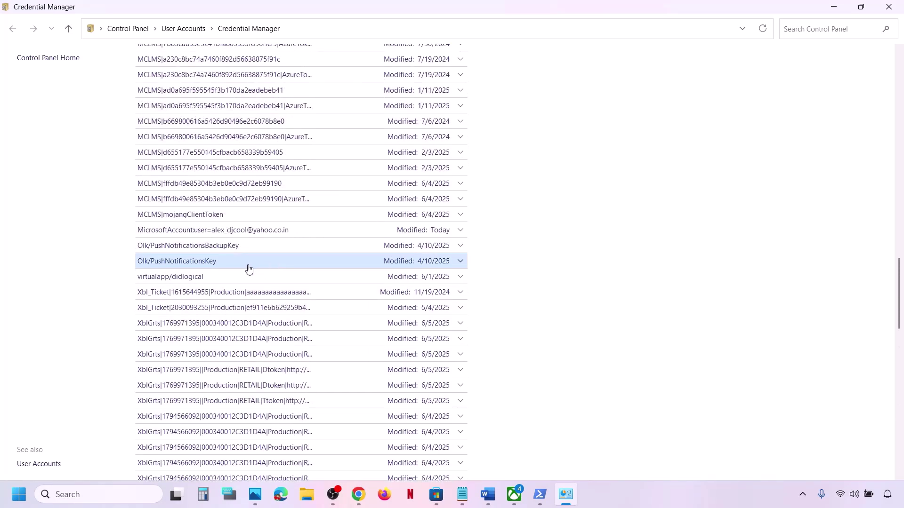
scroll(228, 284, up, 10)
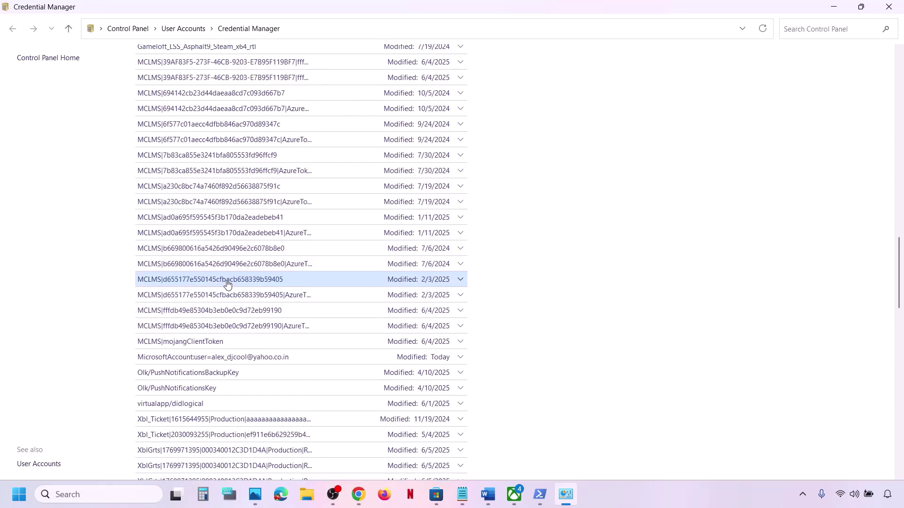
scroll(227, 284, down, 15)
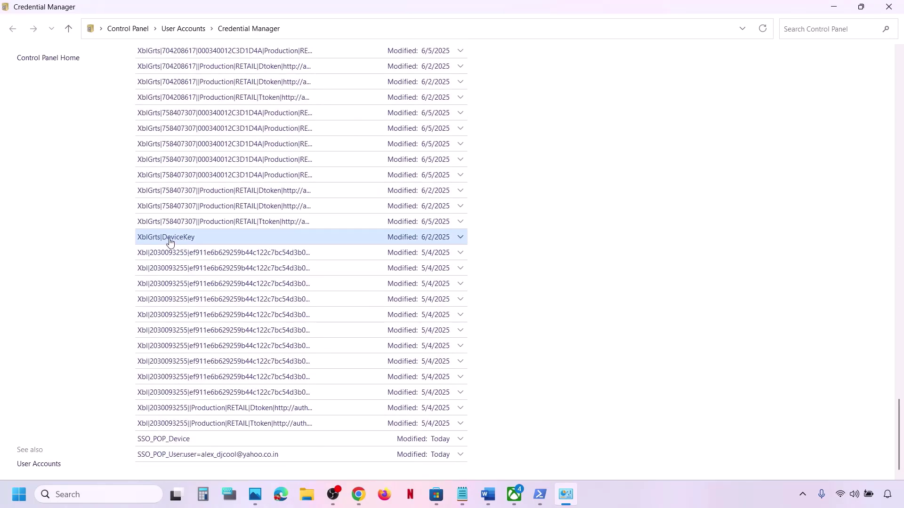
Step: Highlight the Xbl|DeviceKey and XblGrts|DeviceKey credential names in the Word step
click(833, 6)
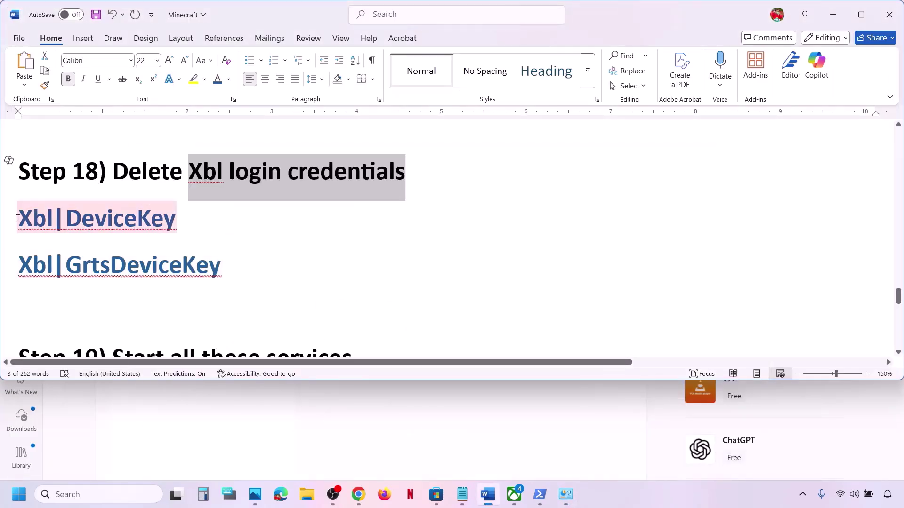
drag(18, 218, 189, 224)
drag(19, 262, 209, 276)
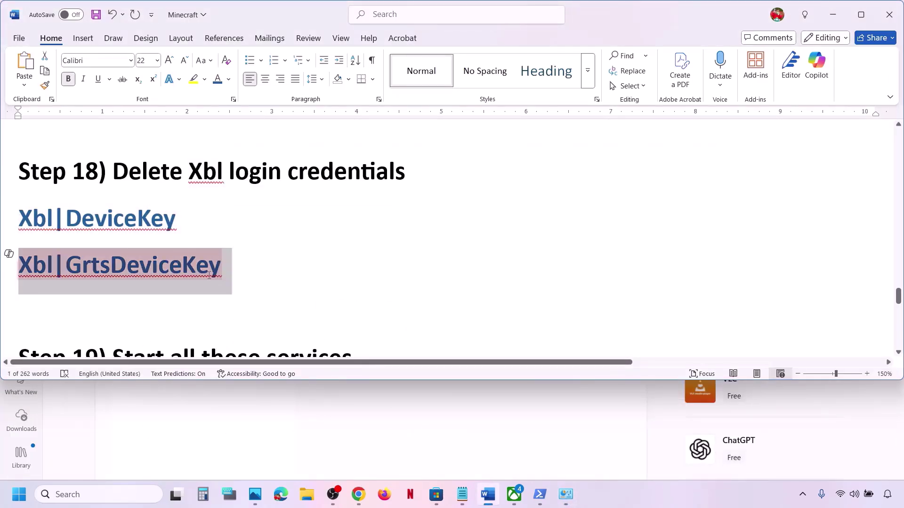
drag(19, 219, 230, 263)
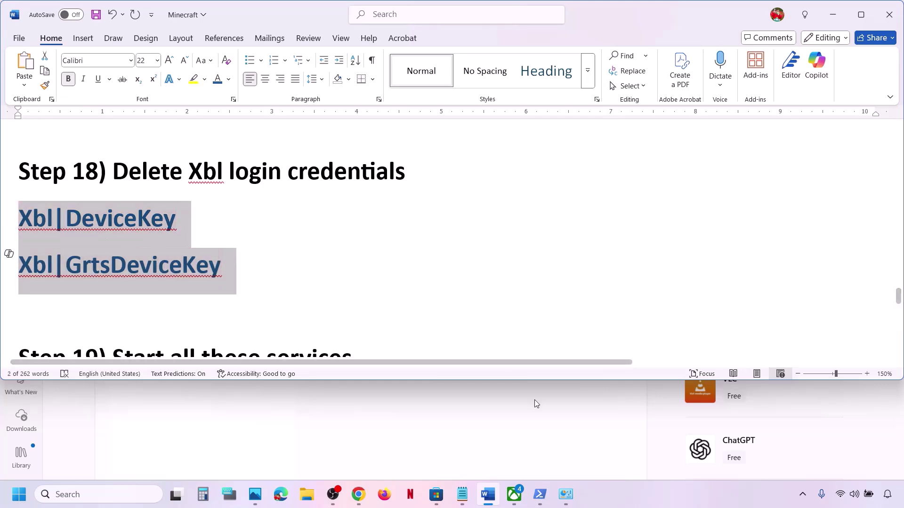
Step: Remove the XblGrts|DeviceKey credential, confirm the deletion, and minimise Credential Manager
click(565, 494)
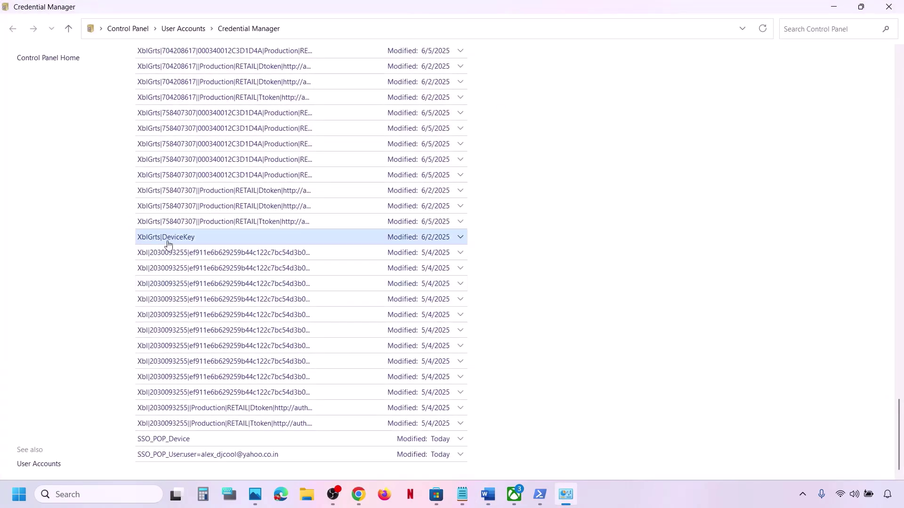
click(165, 240)
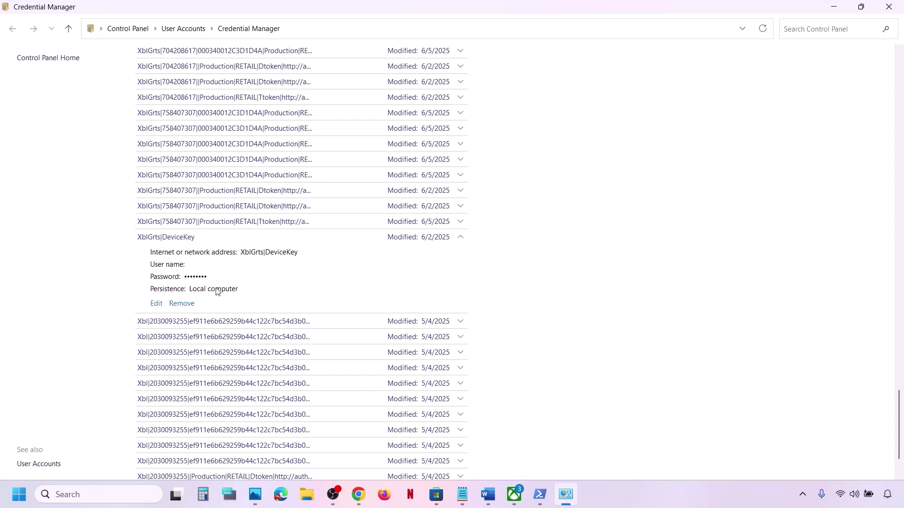
click(183, 303)
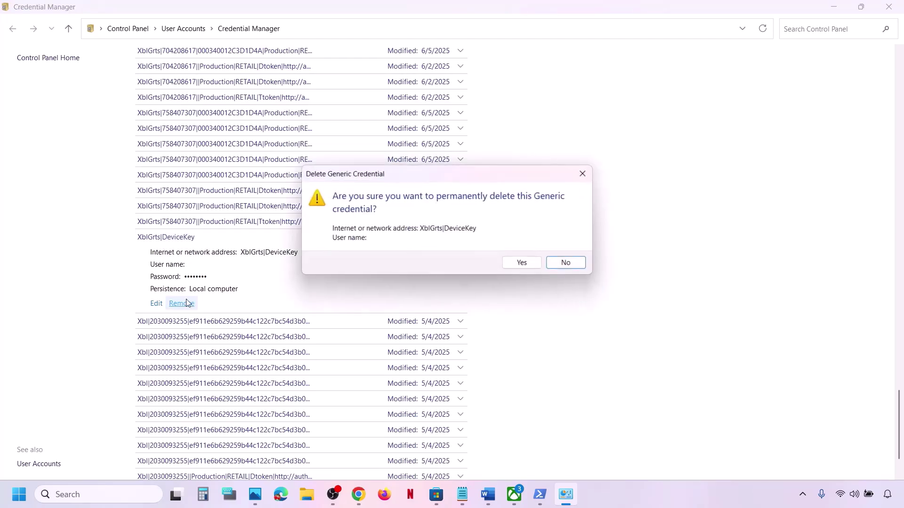
click(523, 264)
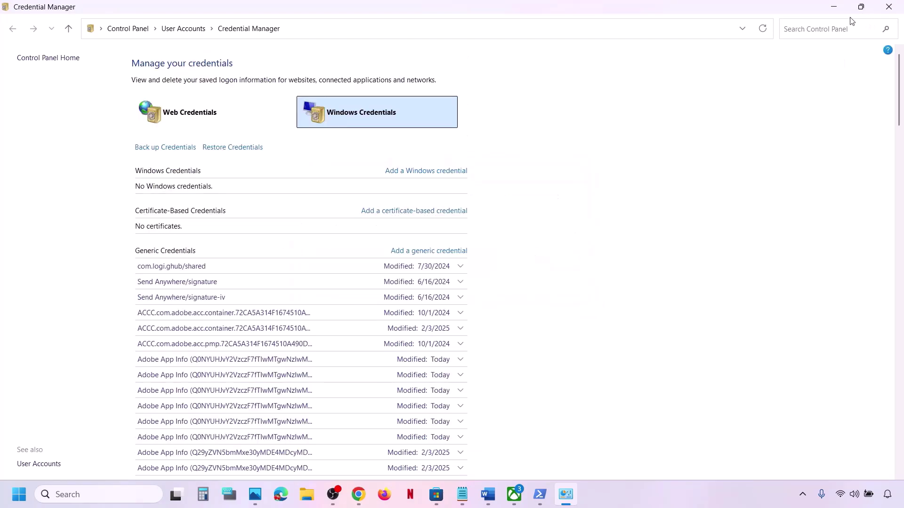
click(834, 6)
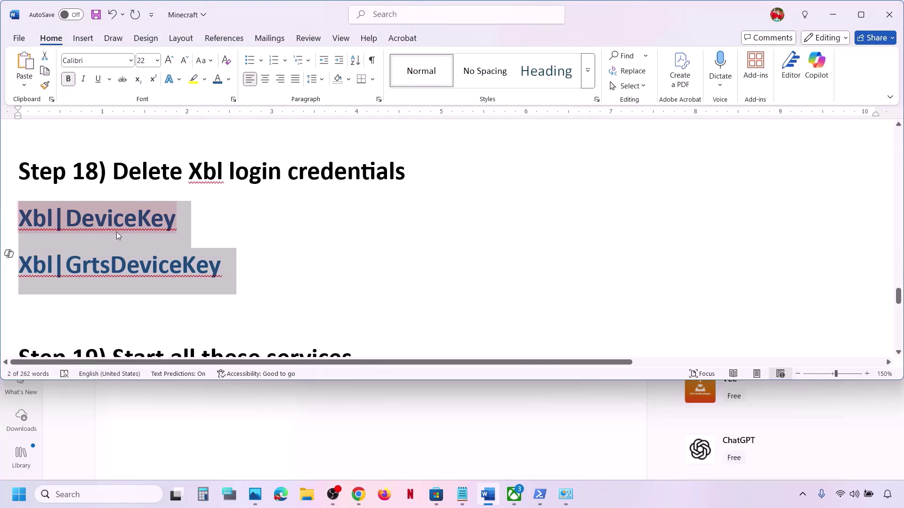
Step: Open and dismiss the Start menu, then deselect the credential names in Word
right_click(132, 230)
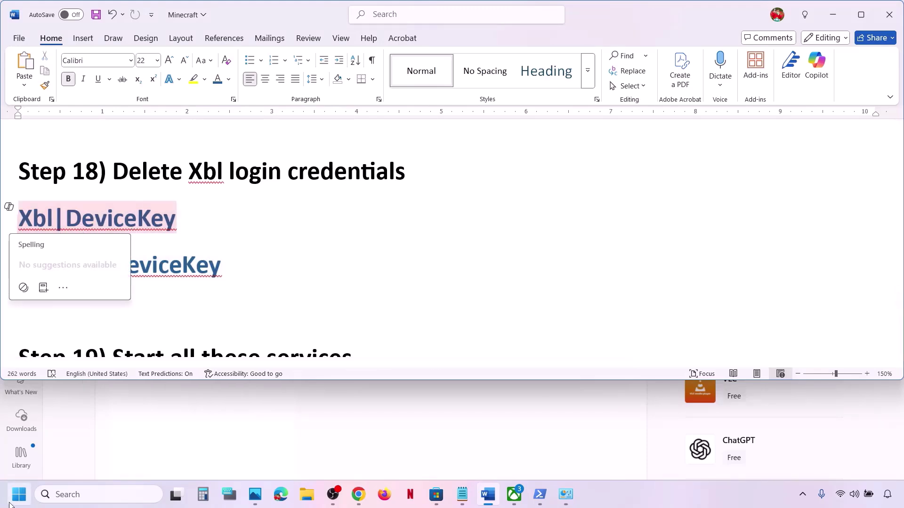
key(super)
click(340, 457)
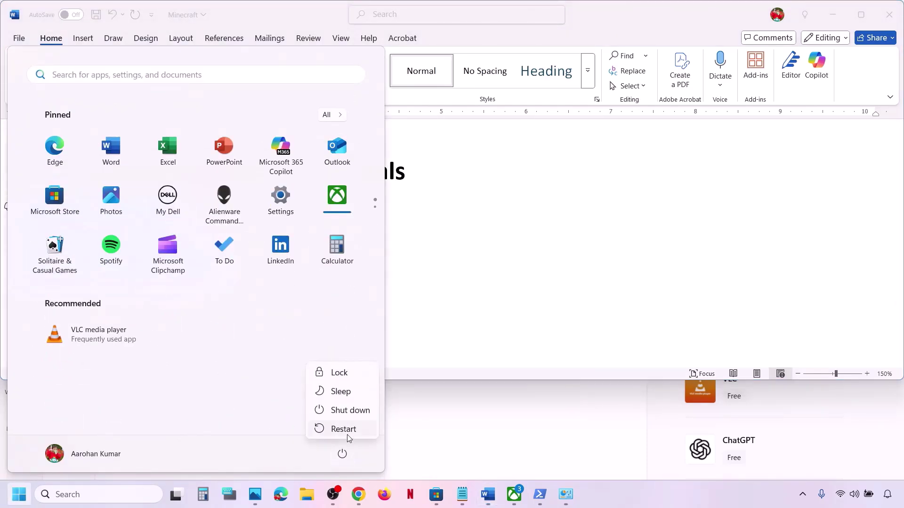
click(506, 299)
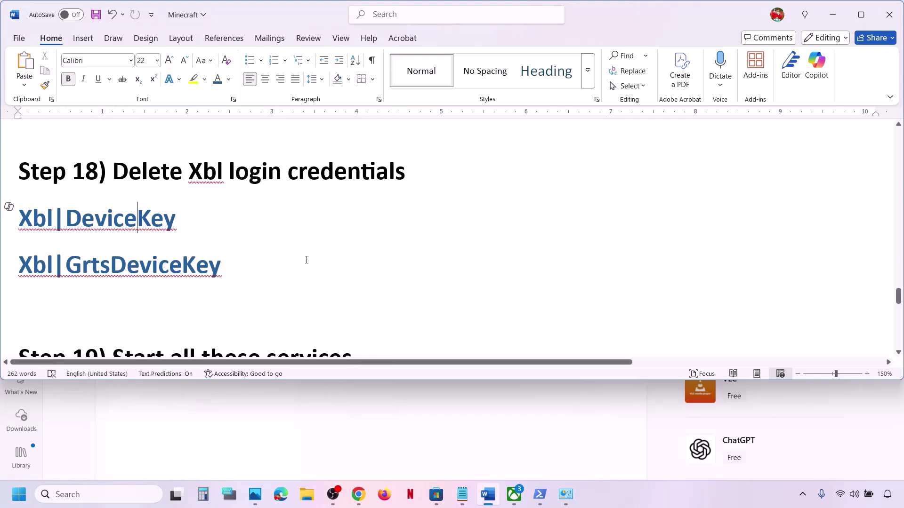
click(307, 259)
Step: Scroll to Step 19 and launch Services by searching 'services'
scroll(306, 260, down, 5)
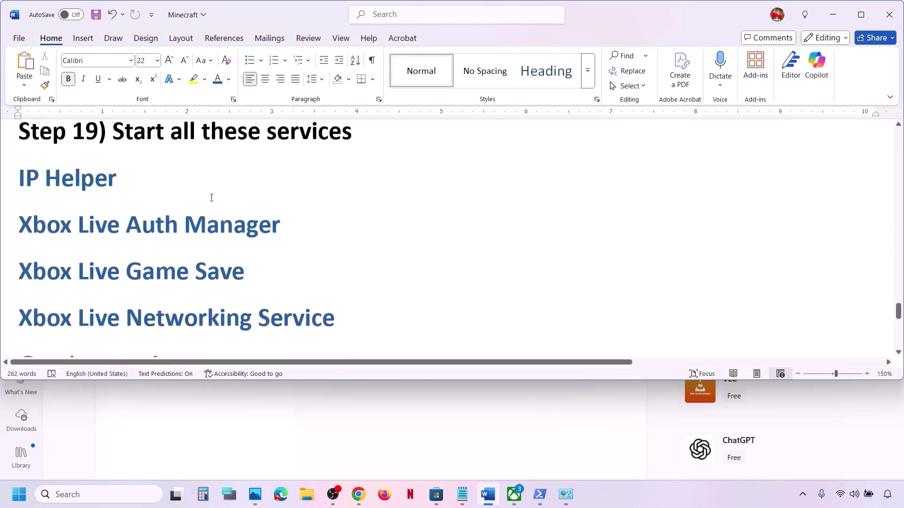
click(106, 493)
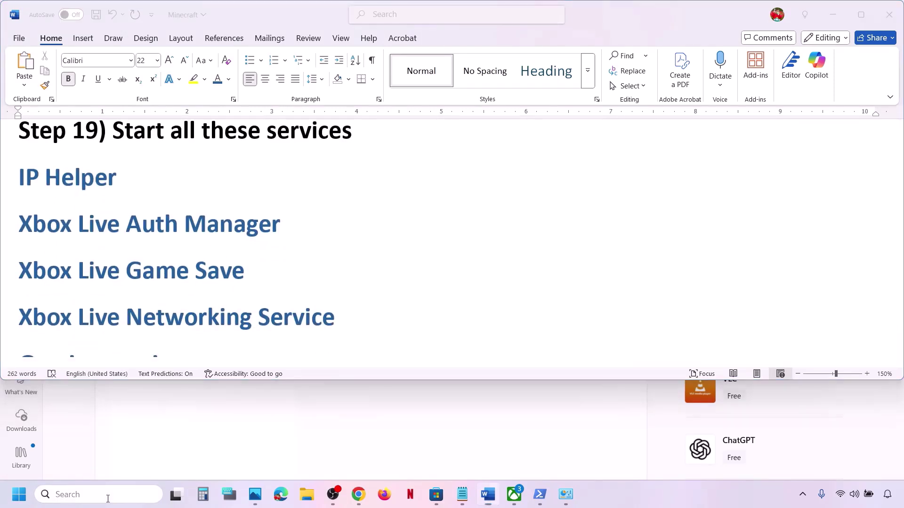
text(services)
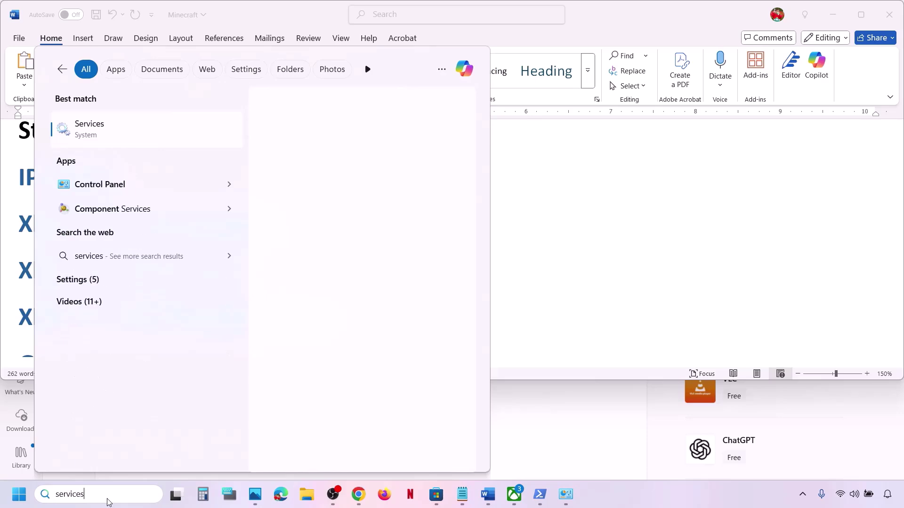
key(Return)
Step: Keep IP Helper's startup type on Automatic and apply it
click(321, 248)
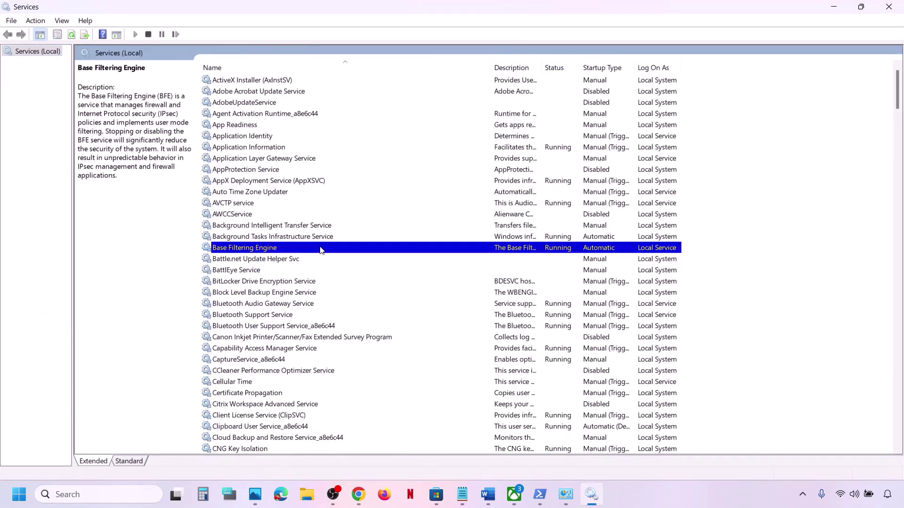
key(i)
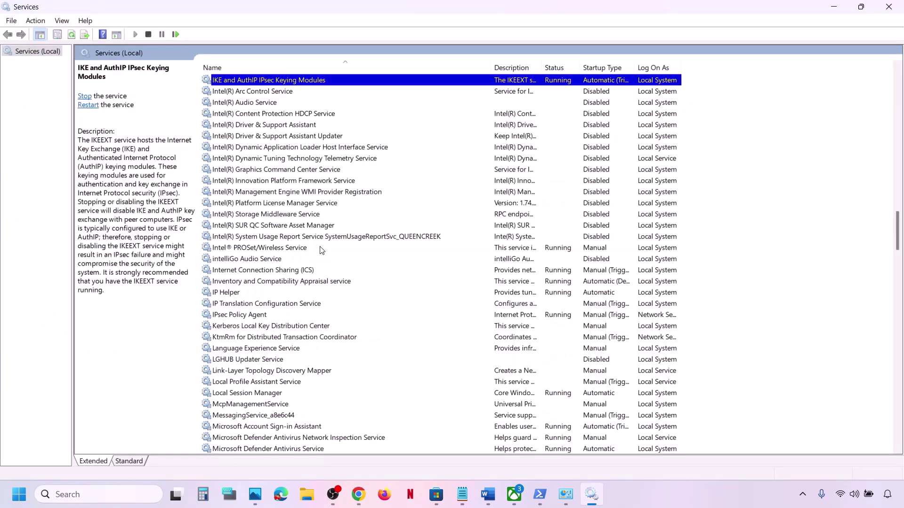
click(231, 294)
double_click(243, 294)
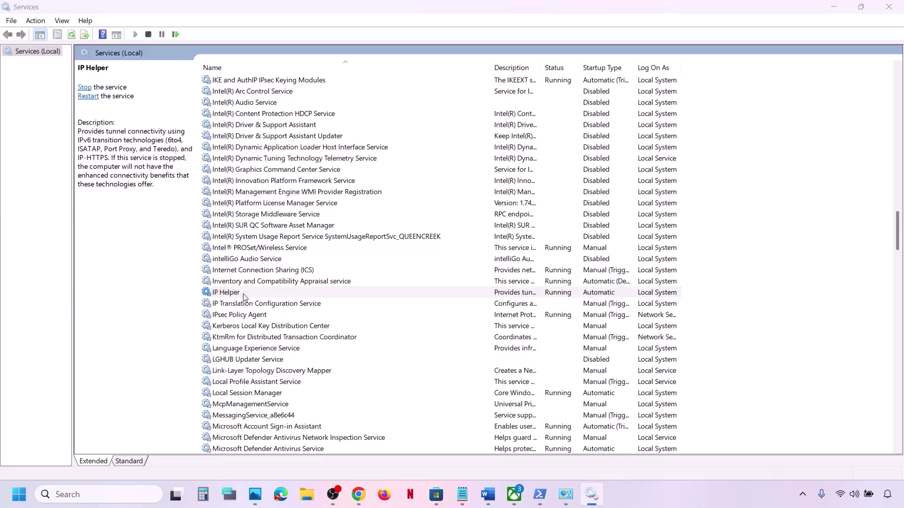
click(442, 235)
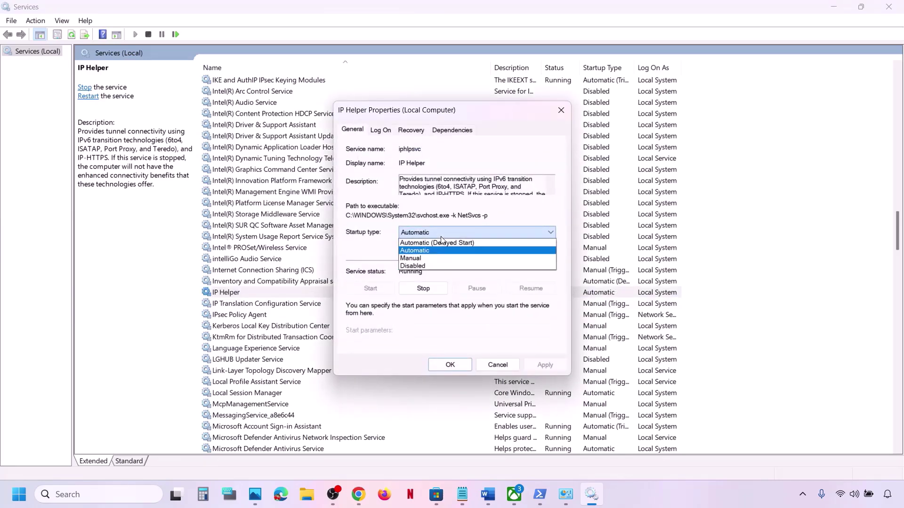
click(443, 248)
click(546, 368)
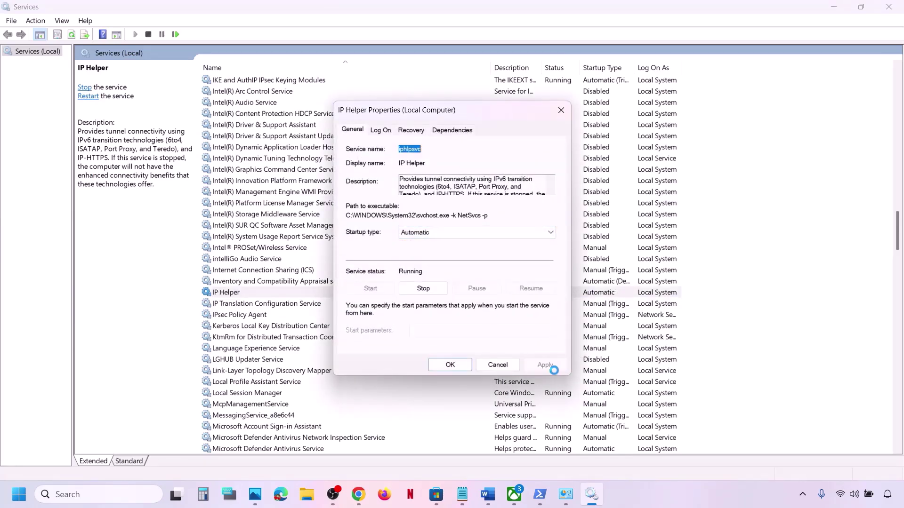
click(448, 364)
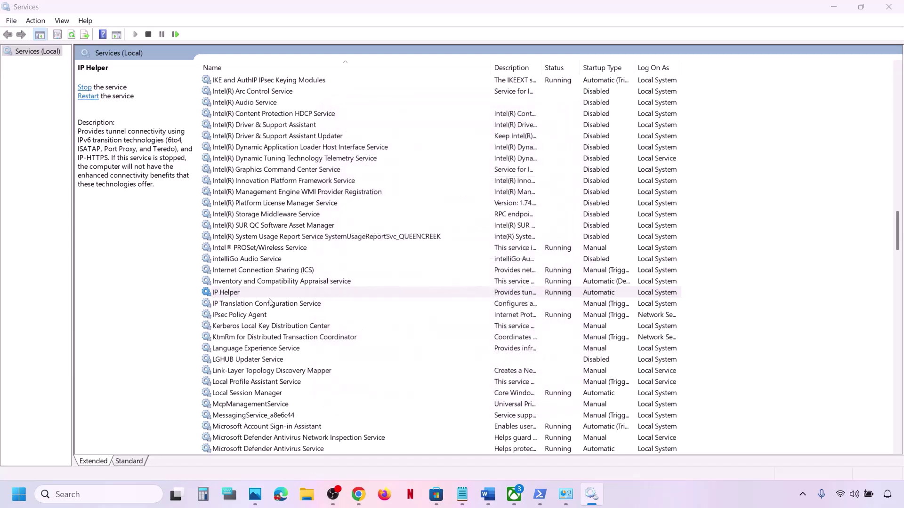
Step: Jump to the X services and select Xbox Live Networking Service
click(290, 337)
key(x)
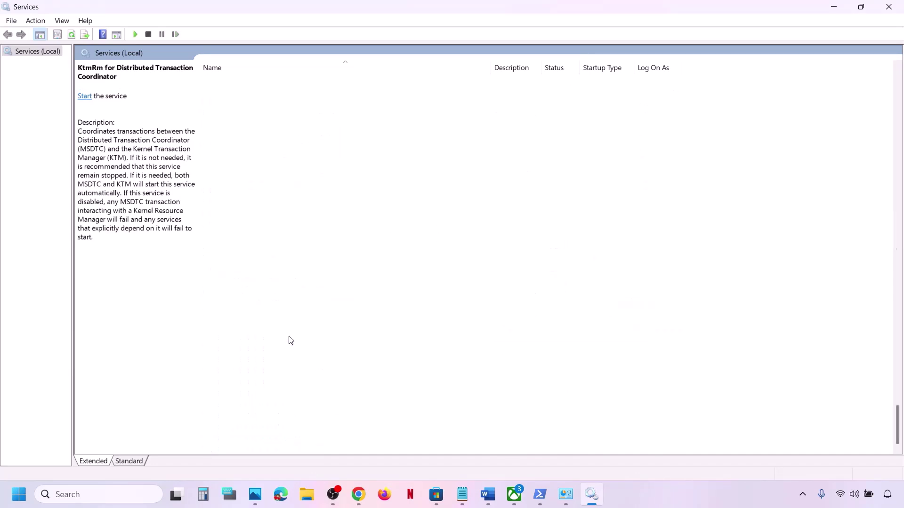
click(246, 416)
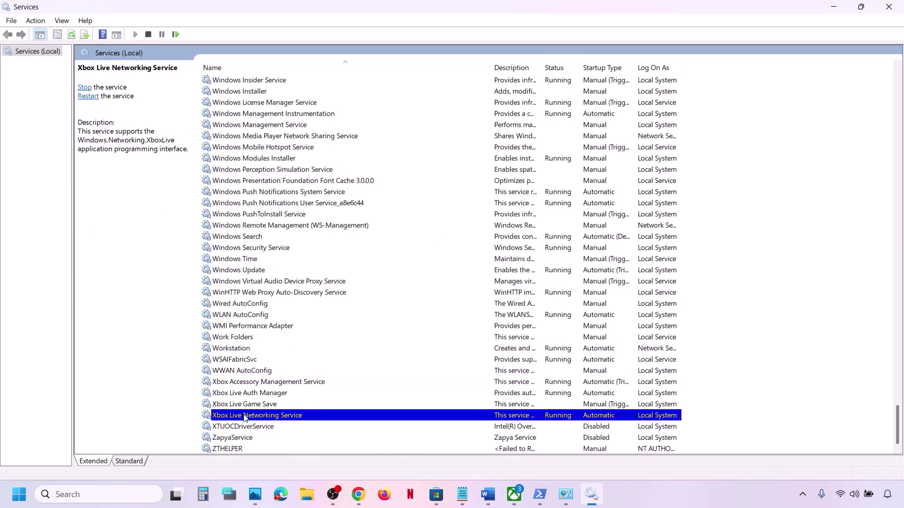
Step: Set Xbox Accessory Management Service to Automatic startup and apply it
click(239, 384)
right_click(239, 384)
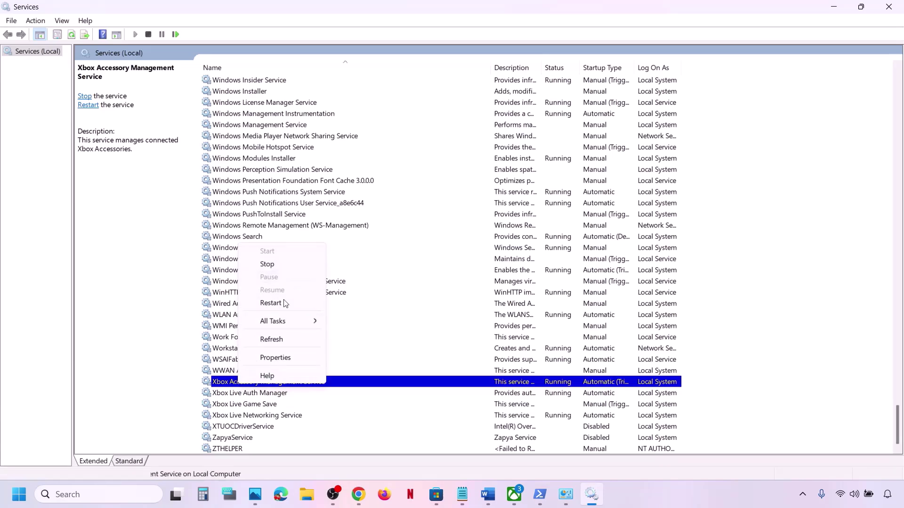
click(275, 358)
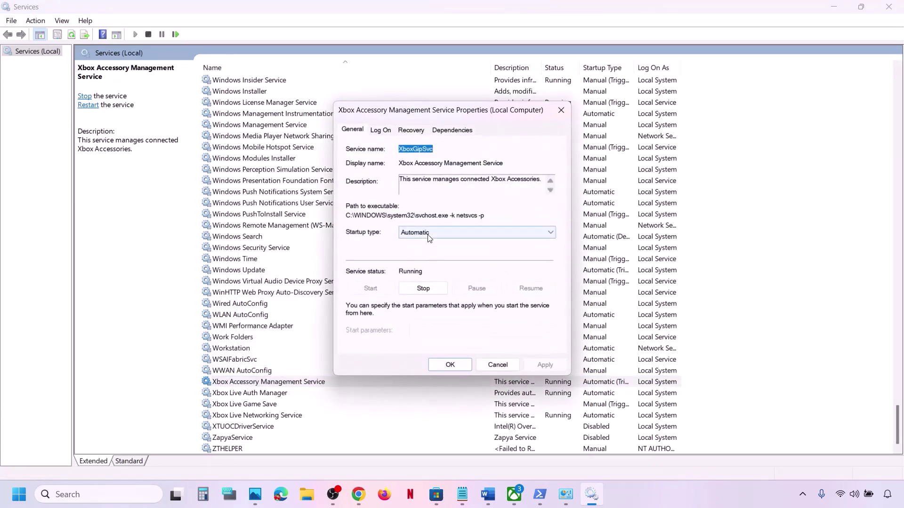
click(428, 233)
click(427, 250)
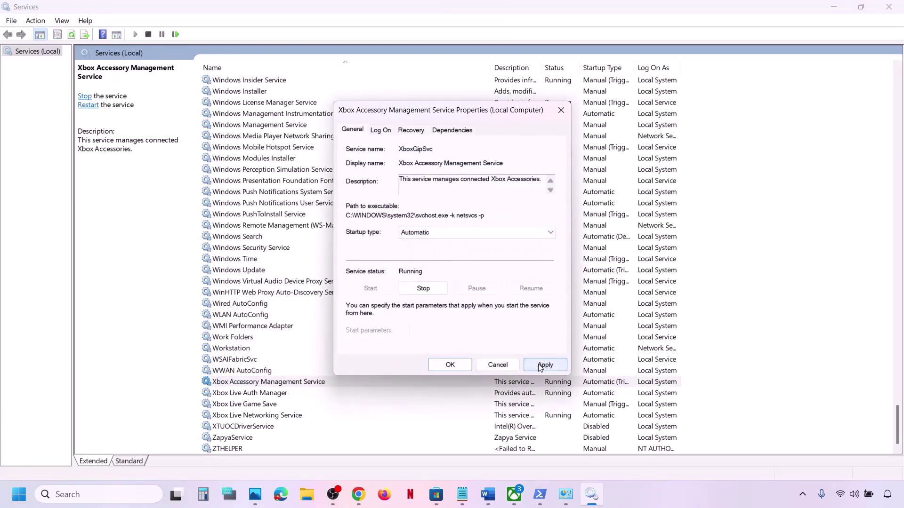
click(544, 365)
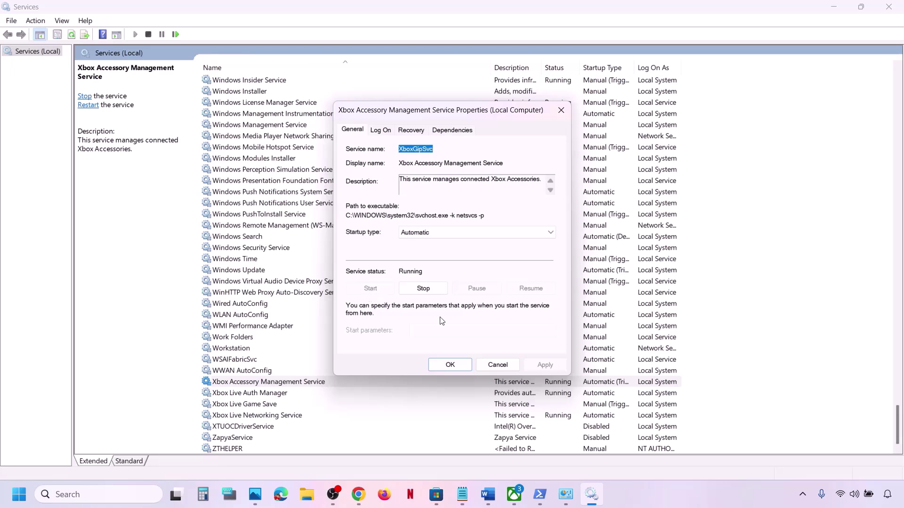
click(449, 366)
Step: Set Xbox Live Auth Manager to Automatic startup and apply it
double_click(270, 395)
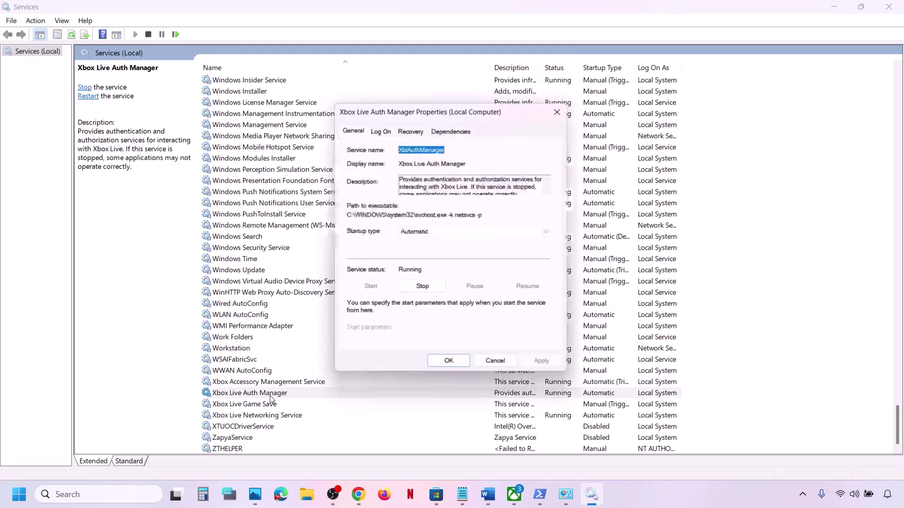
click(445, 237)
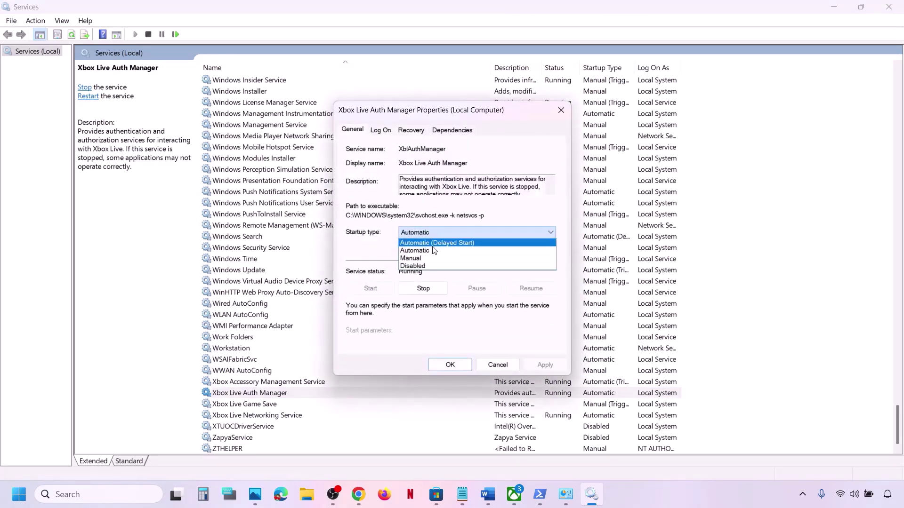
click(432, 252)
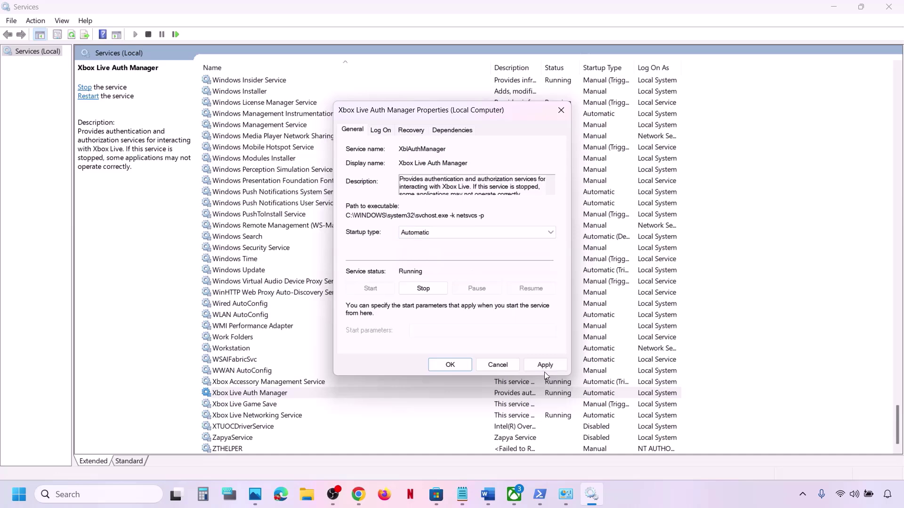
click(546, 368)
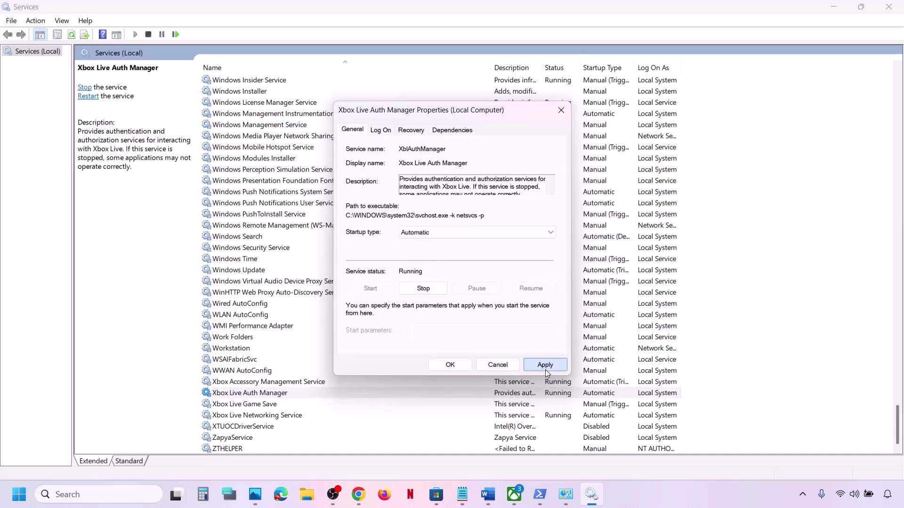
click(447, 362)
Step: Set Xbox Live Game Save to Automatic startup, apply, and start the service
click(257, 415)
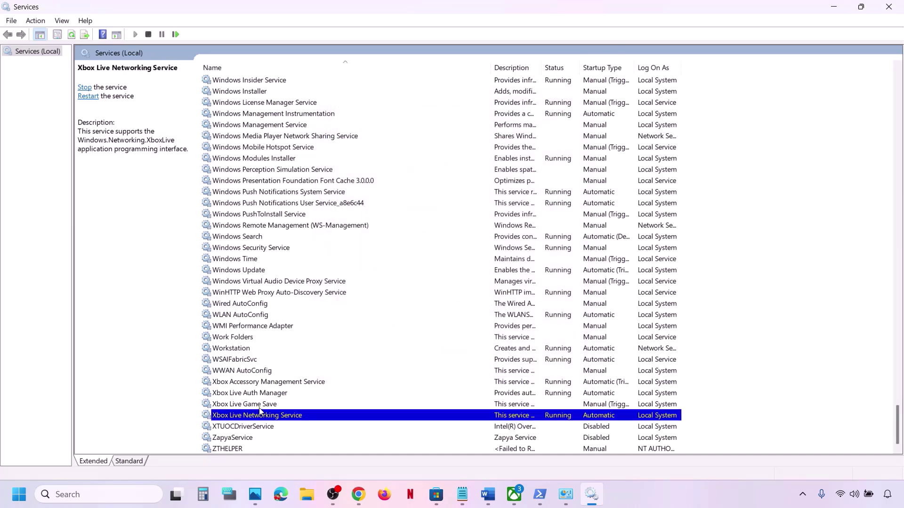
double_click(261, 405)
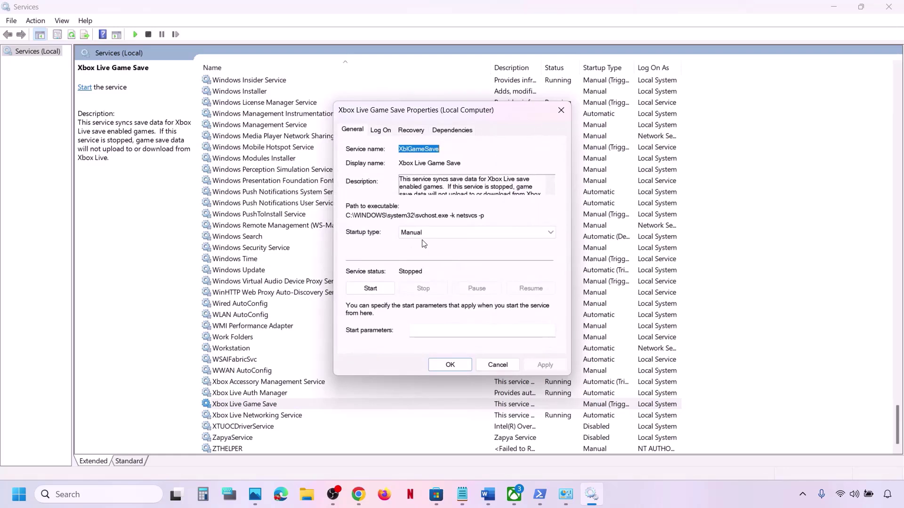
click(424, 233)
click(424, 249)
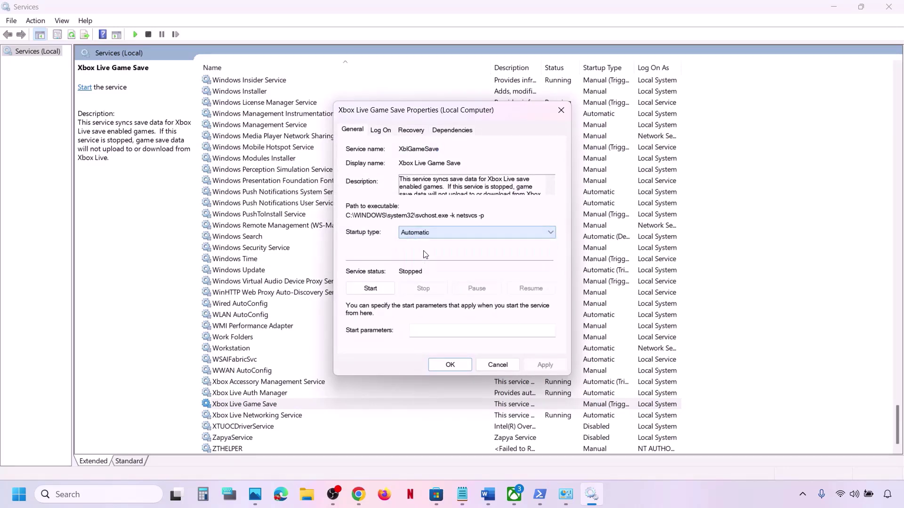
click(544, 365)
click(371, 289)
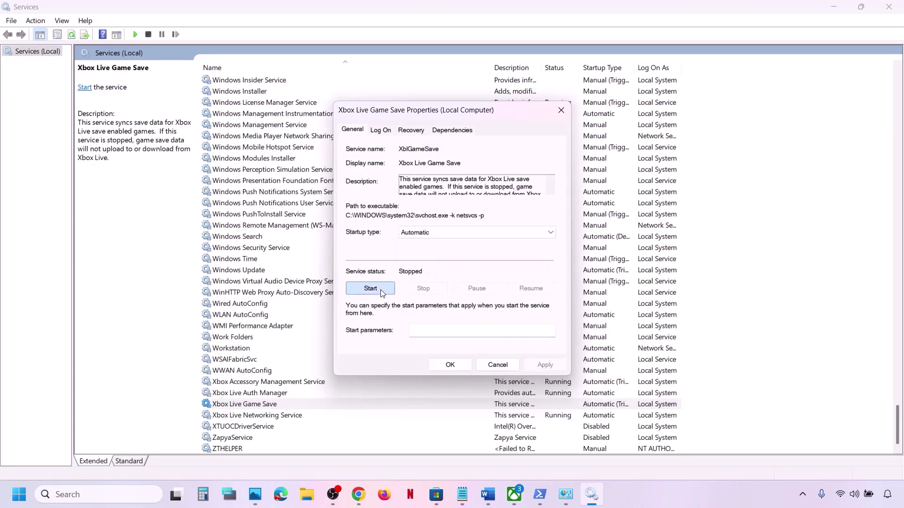
click(451, 366)
Step: Keep Xbox Live Networking Service on Automatic startup
click(295, 406)
double_click(281, 417)
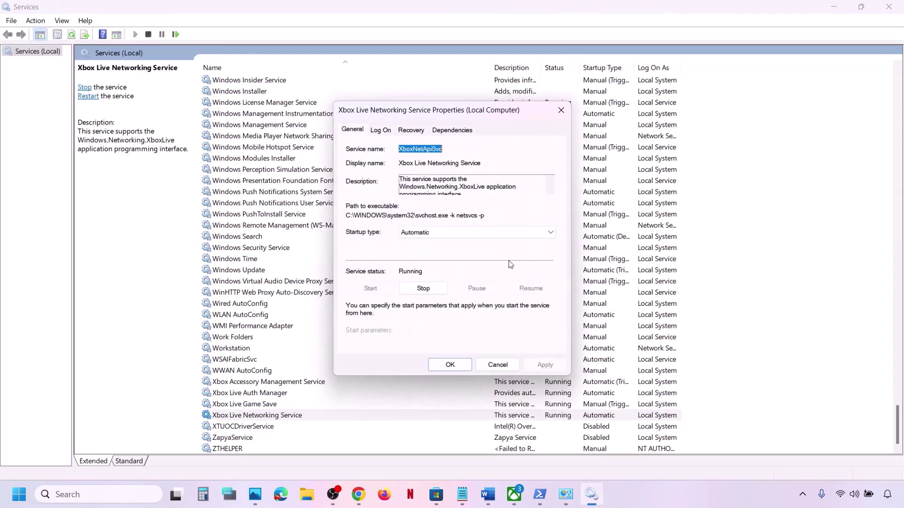
click(467, 238)
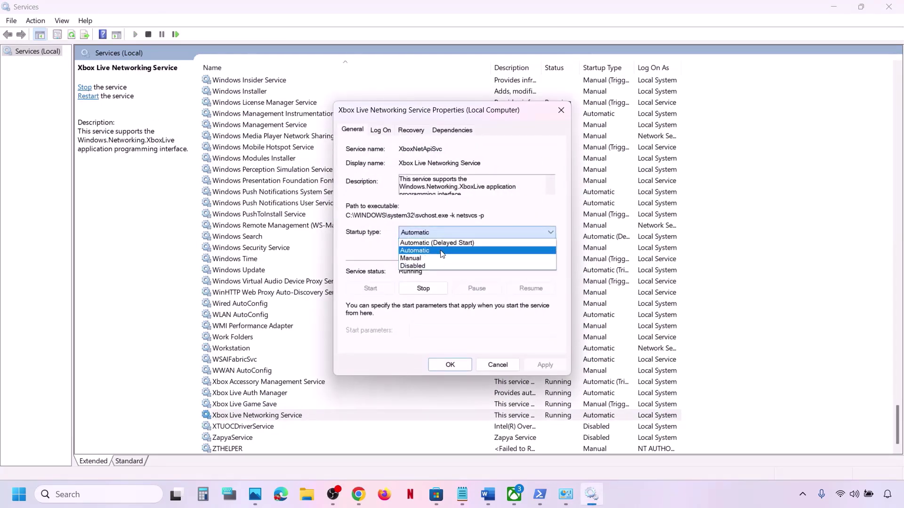
click(442, 252)
key(Tab)
key(Tab)
key(Tab)
key(Tab)
key(Tab)
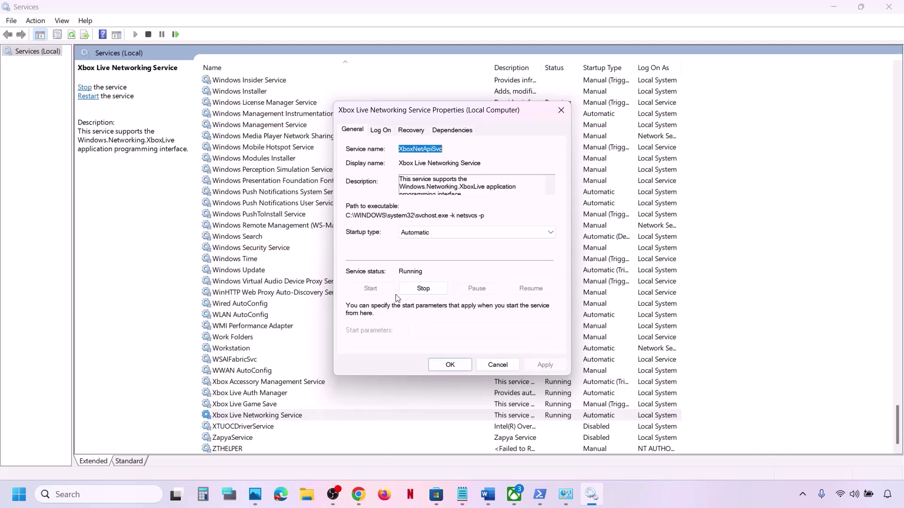
click(443, 367)
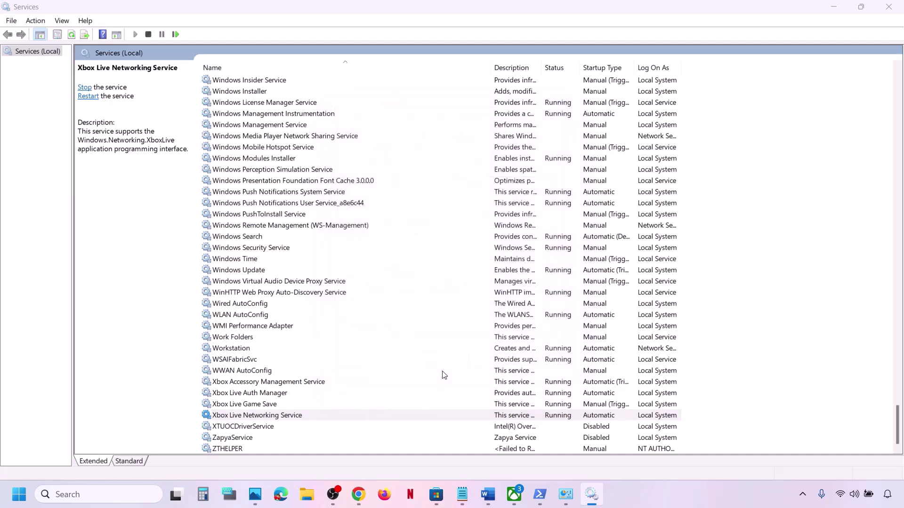
Step: Keep Windows Update on Automatic startup and apply the setting
click(250, 273)
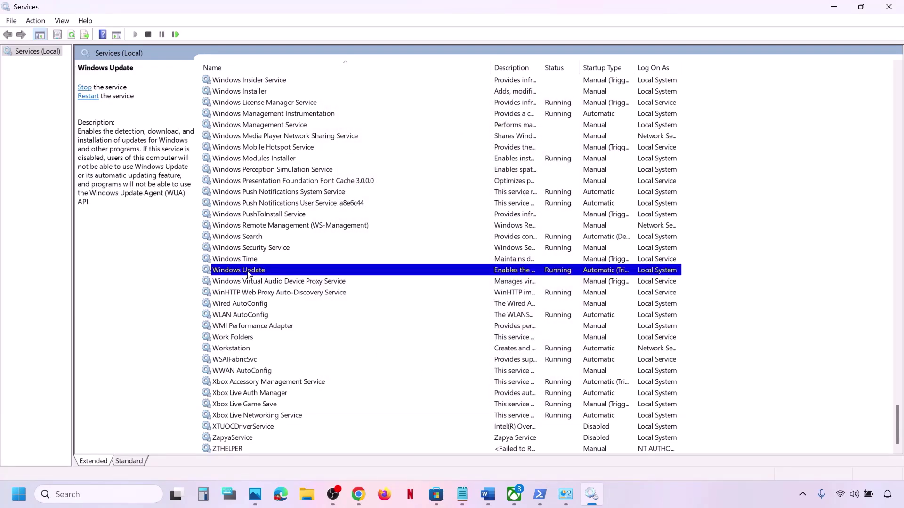
double_click(287, 270)
click(445, 231)
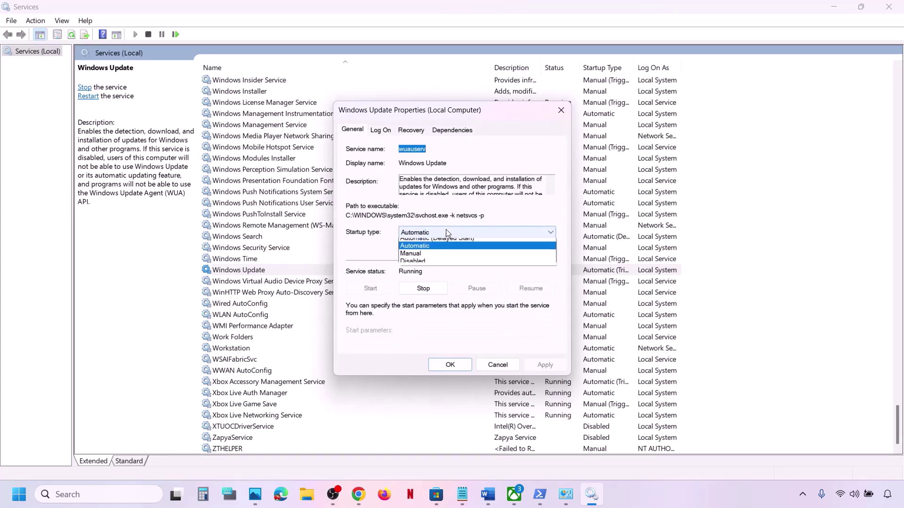
click(434, 253)
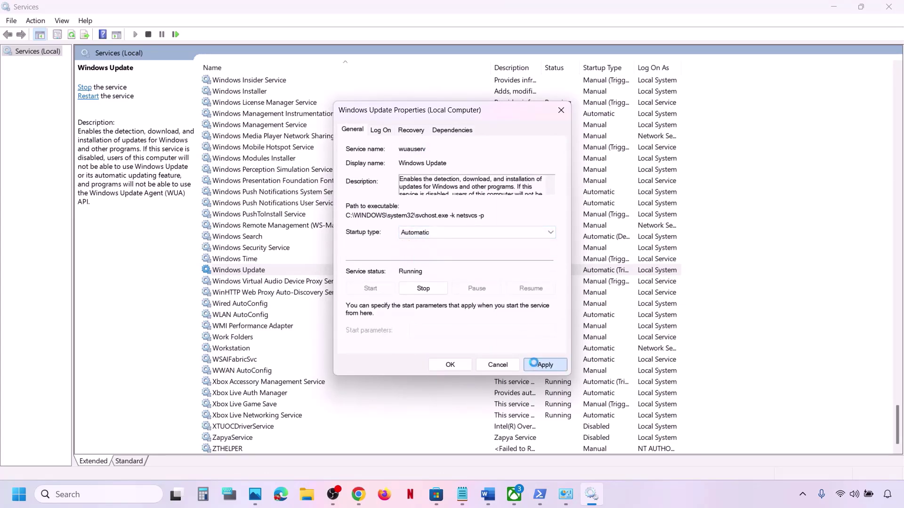
click(545, 365)
click(458, 369)
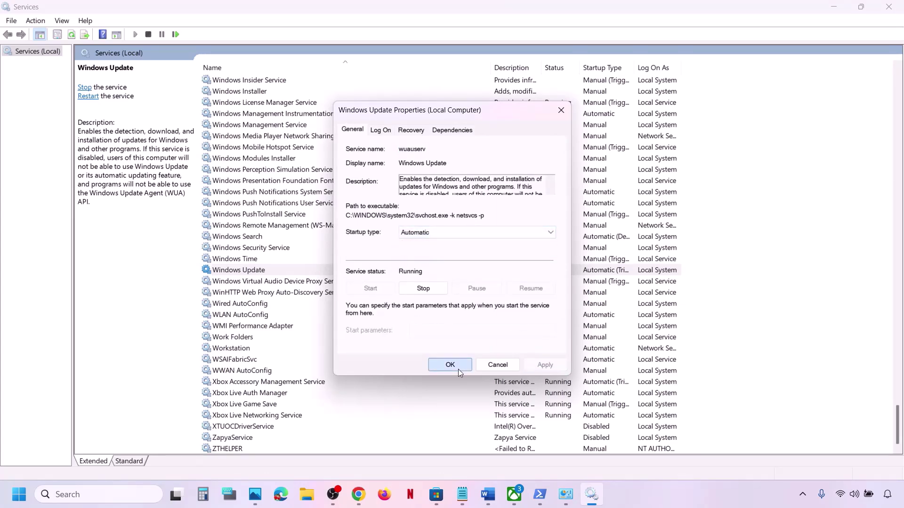
click(323, 226)
Step: Restart both Gaming Services entries in the Services list
key(g)
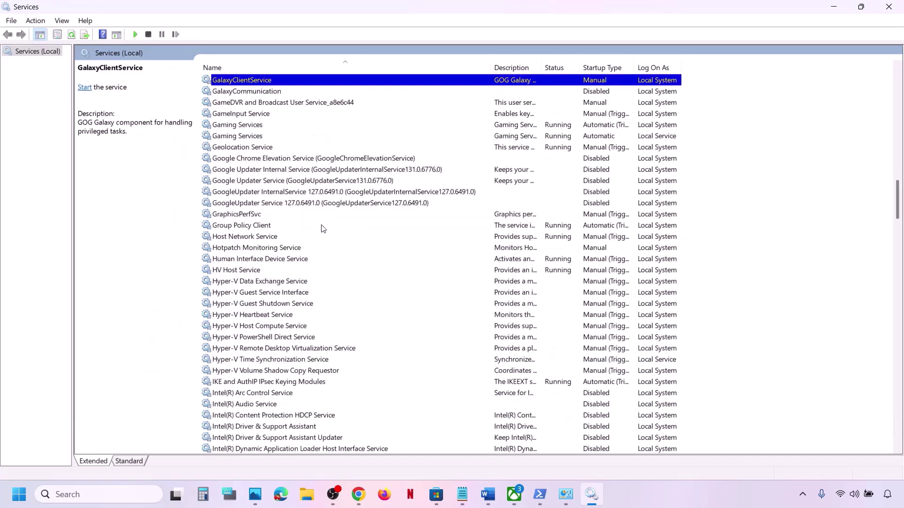
scroll(337, 219, up, 2)
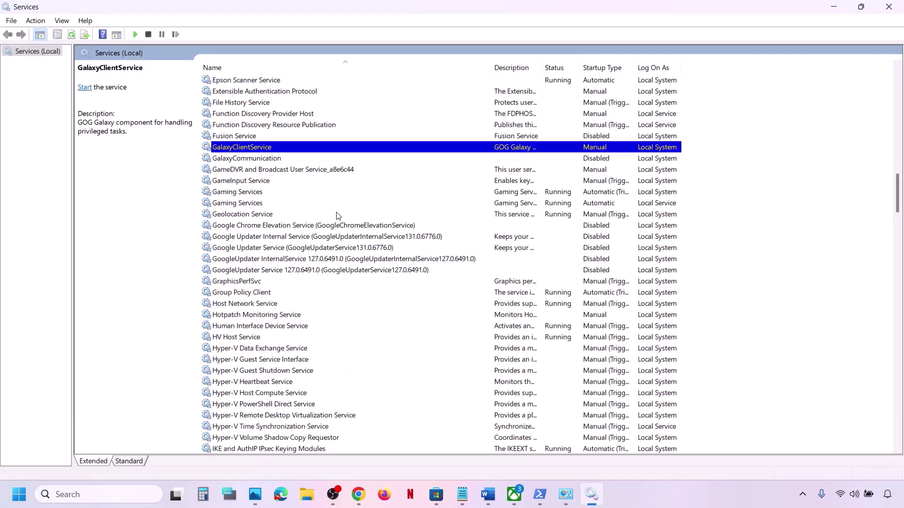
click(257, 193)
click(264, 204)
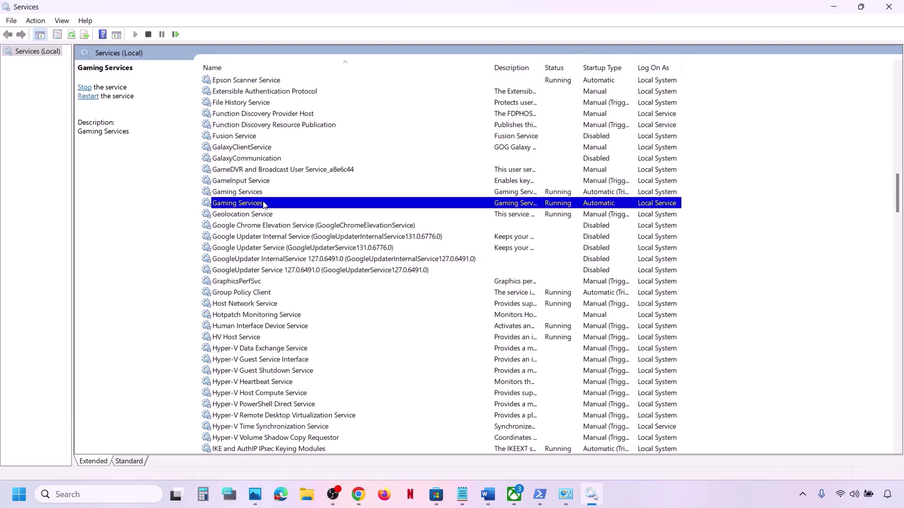
click(514, 194)
click(518, 205)
right_click(517, 194)
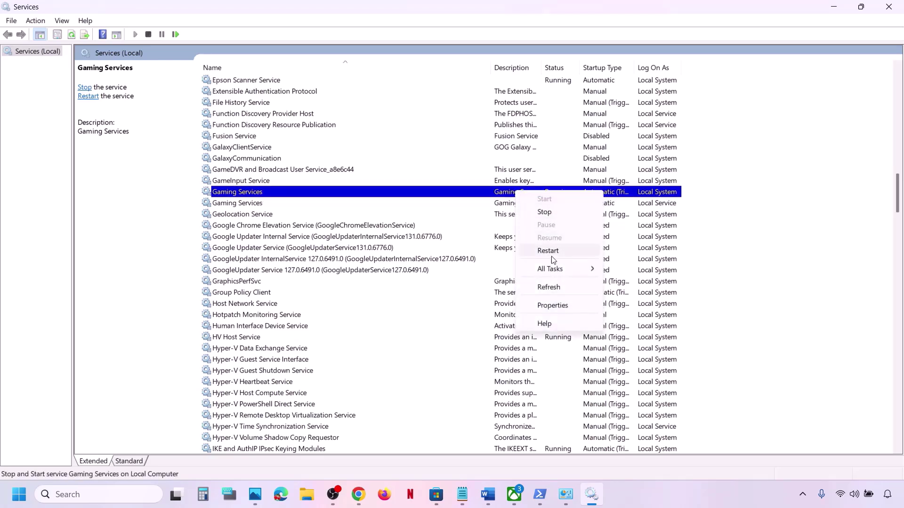
click(560, 253)
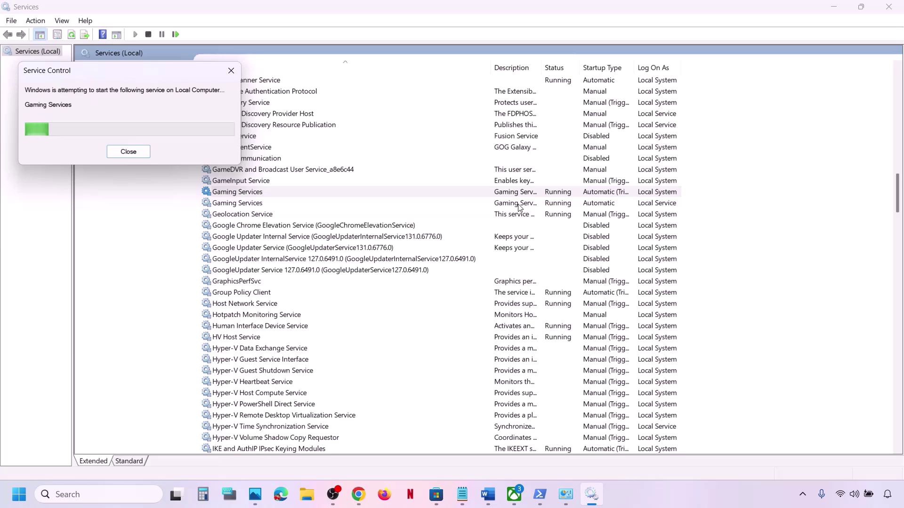
click(518, 205)
right_click(520, 206)
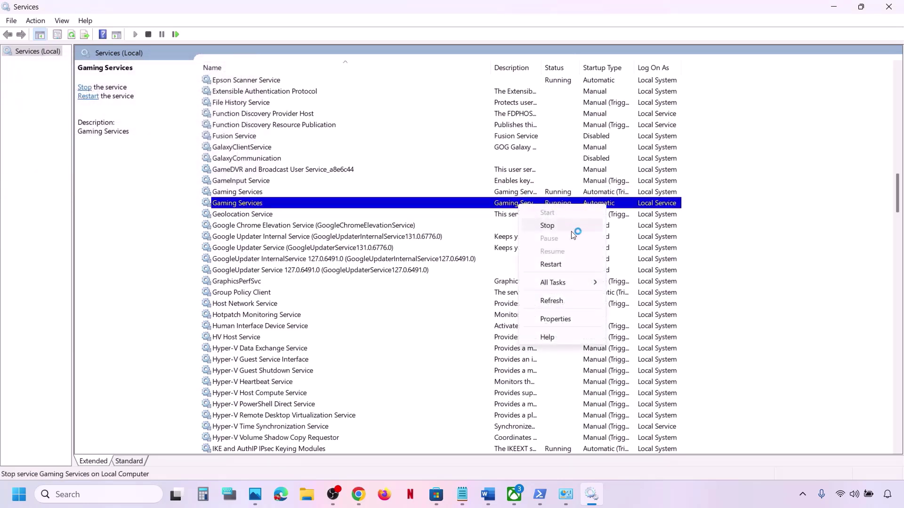
click(567, 265)
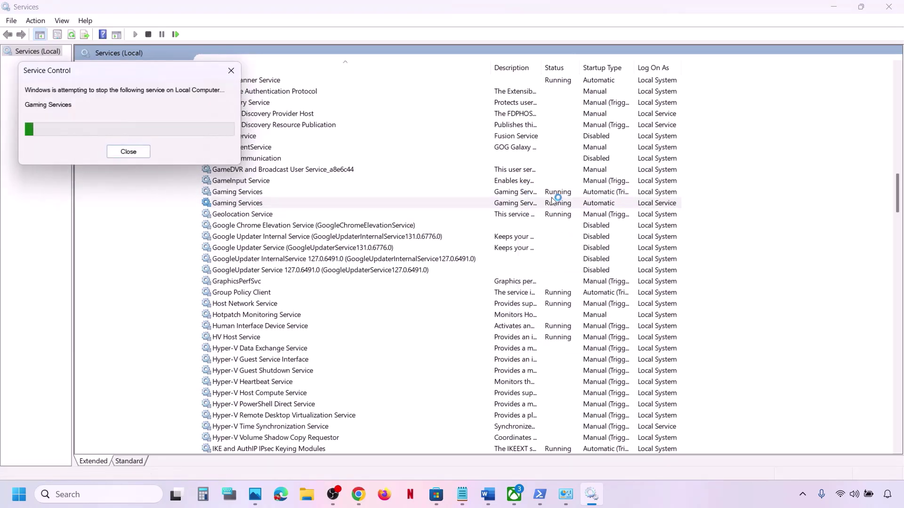
Step: Stop both Gaming Services entries
click(520, 195)
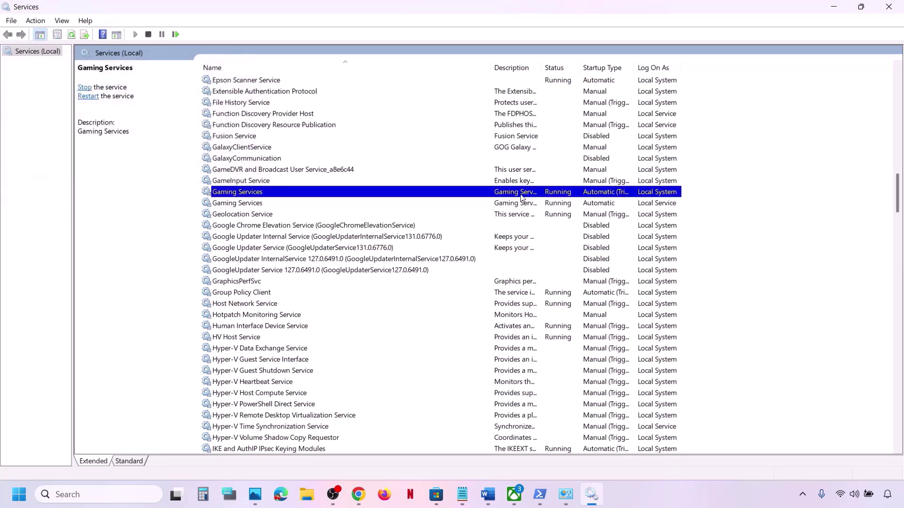
right_click(478, 194)
click(506, 213)
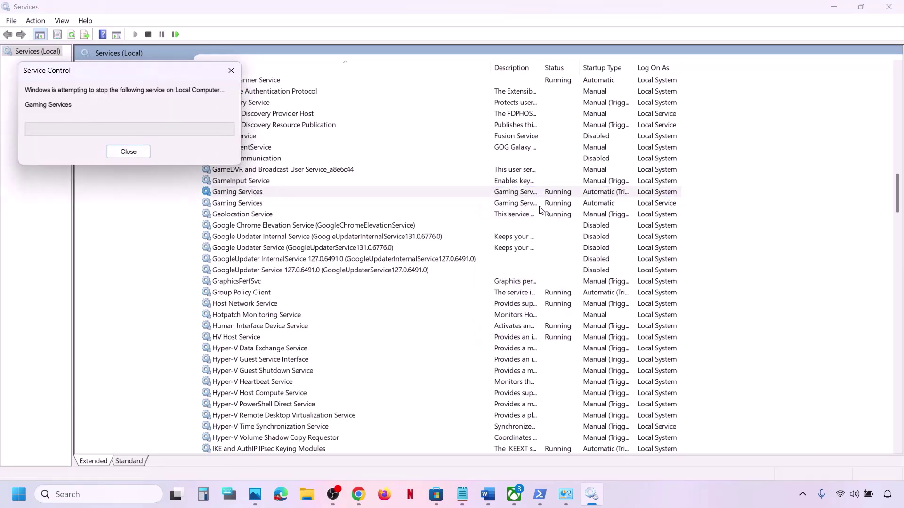
click(520, 203)
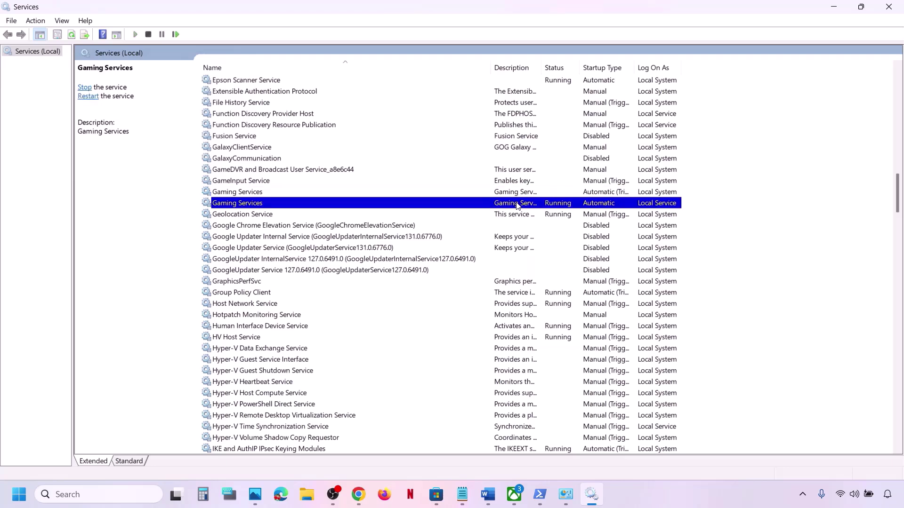
right_click(521, 203)
click(547, 224)
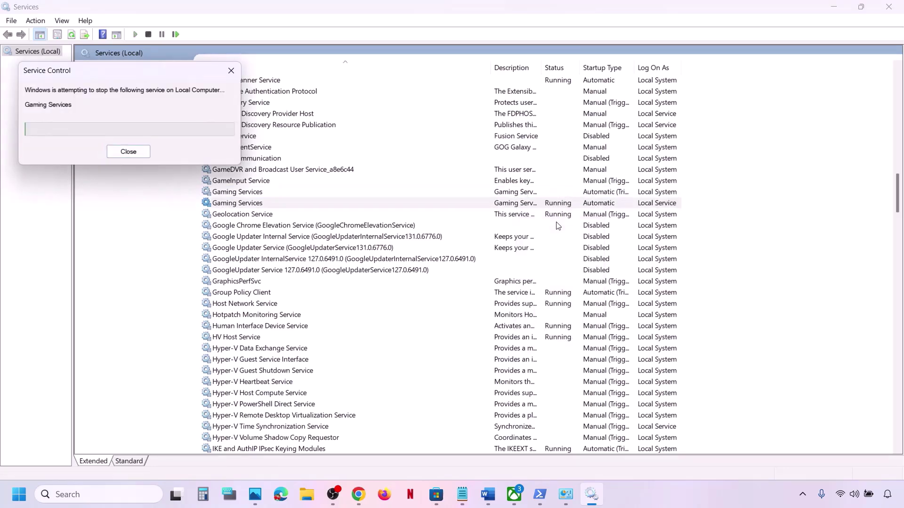
Step: Start the stopped Gaming Services entry and restart the first one
click(523, 195)
right_click(524, 194)
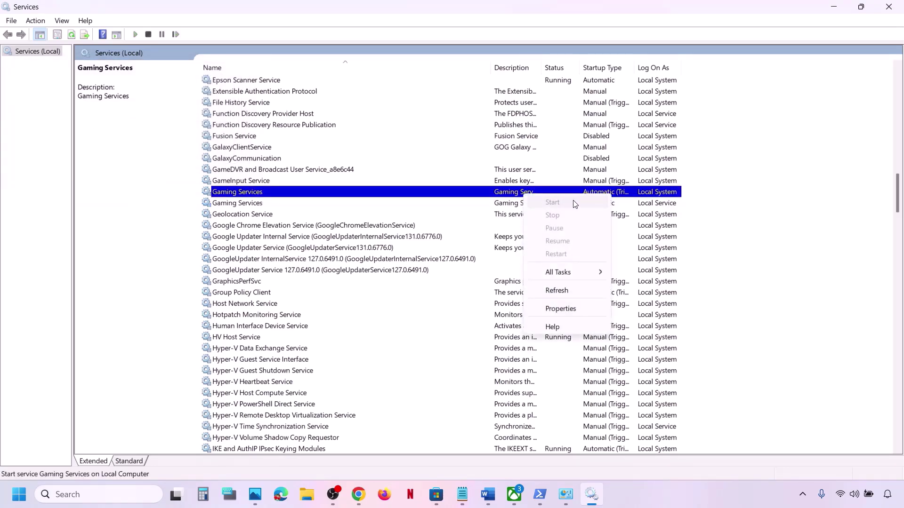
click(501, 202)
click(501, 202)
right_click(501, 203)
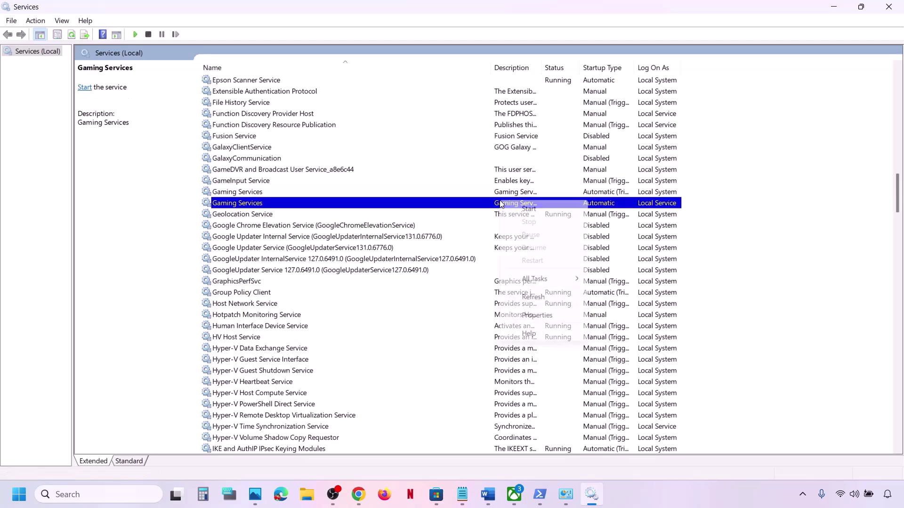
click(529, 209)
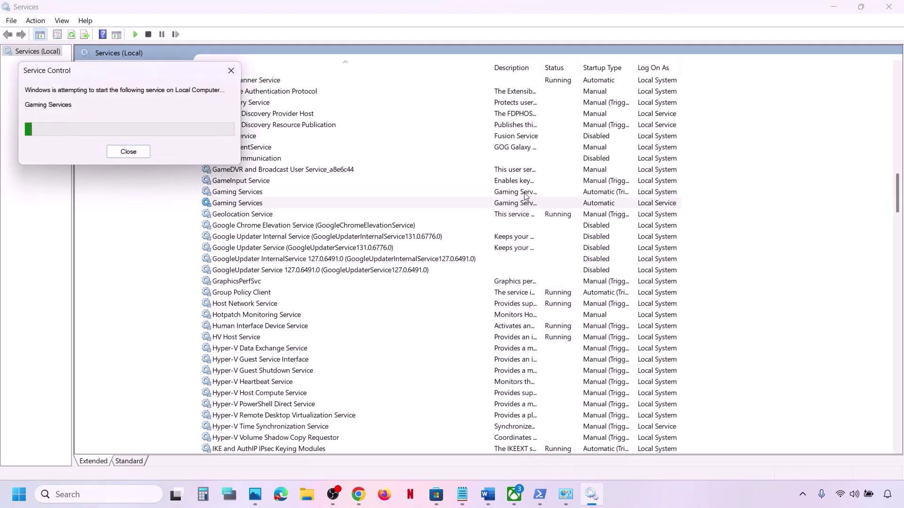
click(527, 195)
right_click(526, 195)
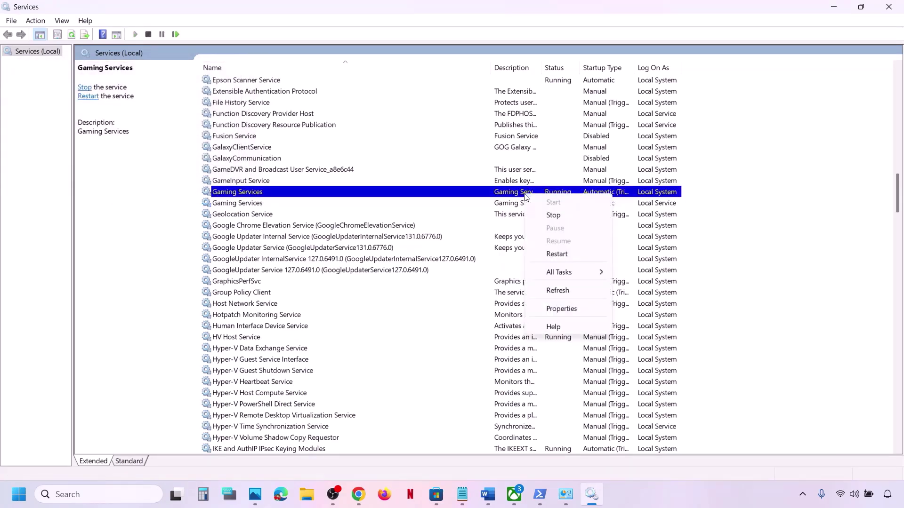
click(557, 254)
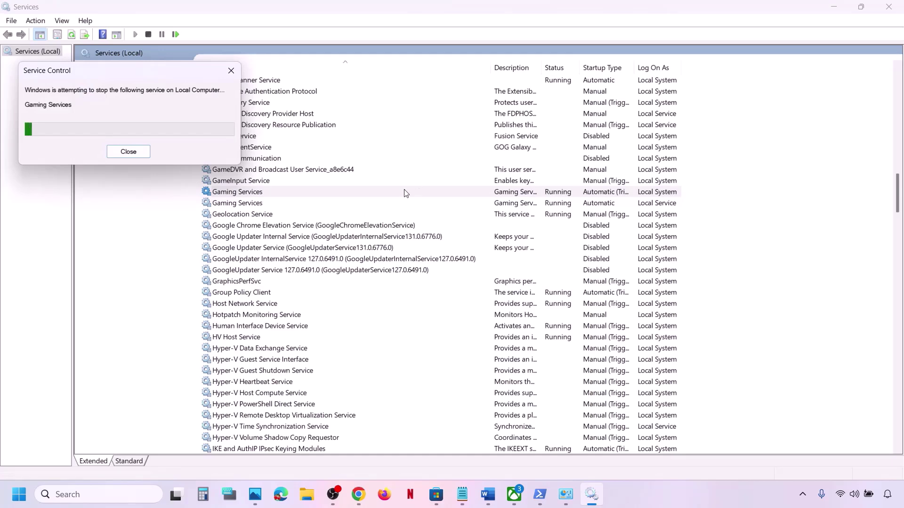
click(312, 249)
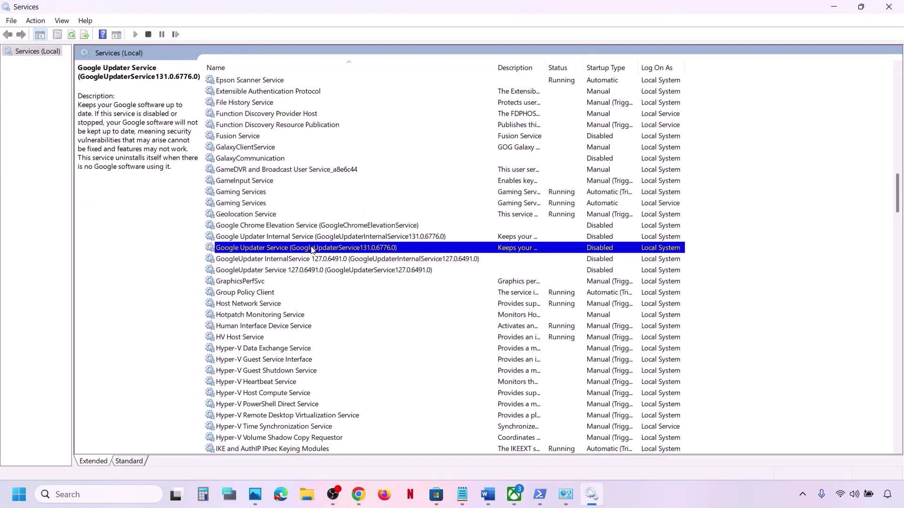
Step: Keep Microsoft Store Install Service on Automatic startup and apply it
text(mi)
click(278, 250)
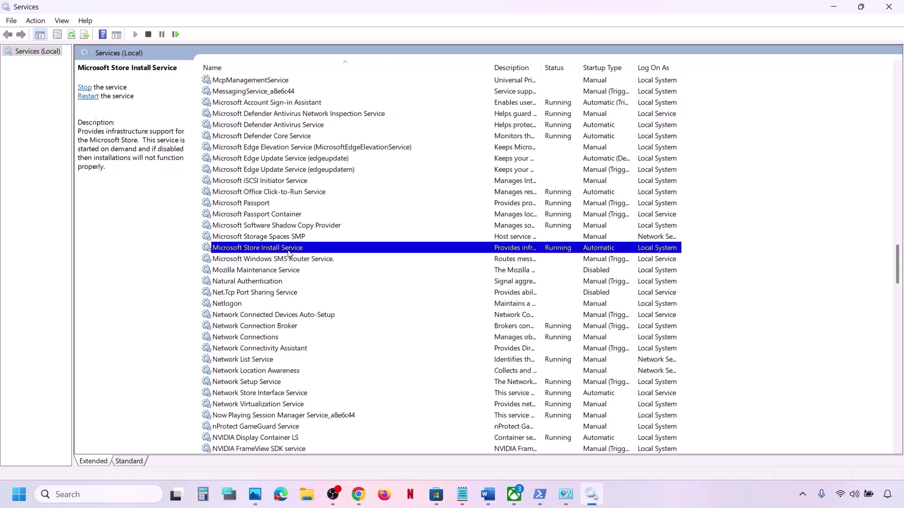
double_click(348, 254)
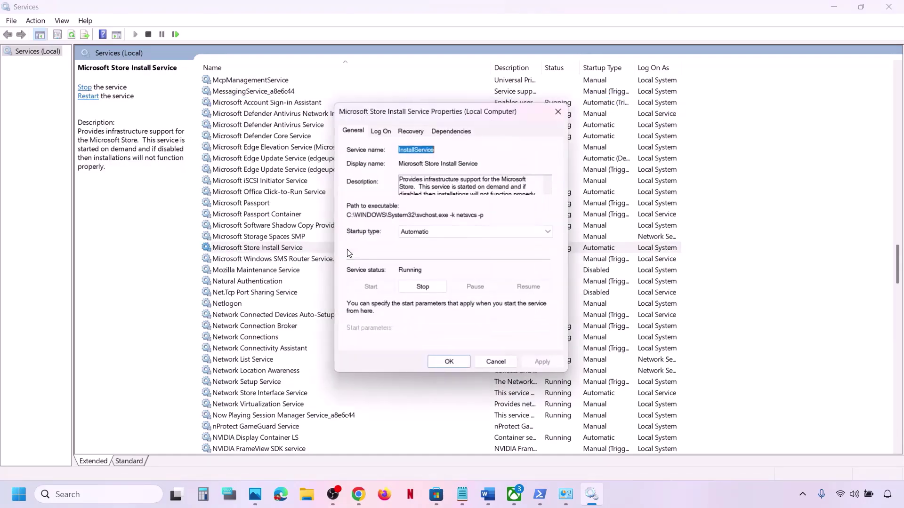
click(452, 232)
click(437, 255)
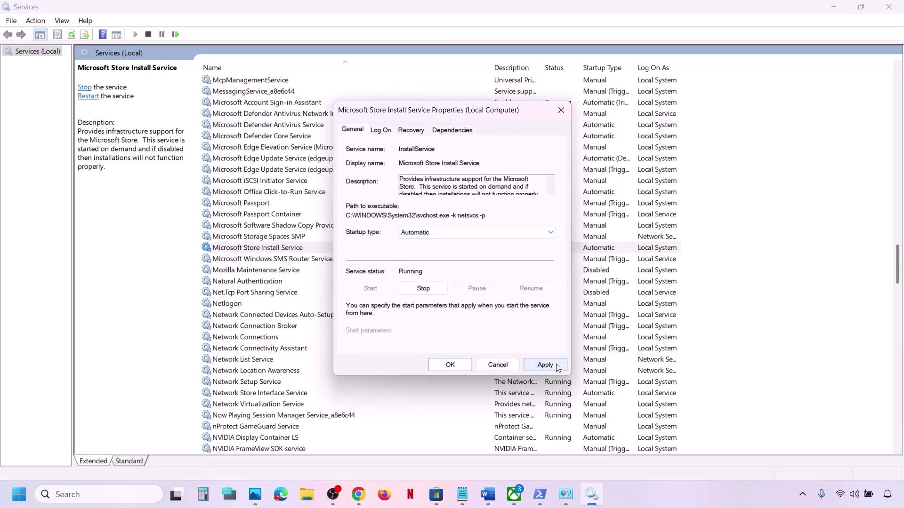
click(545, 365)
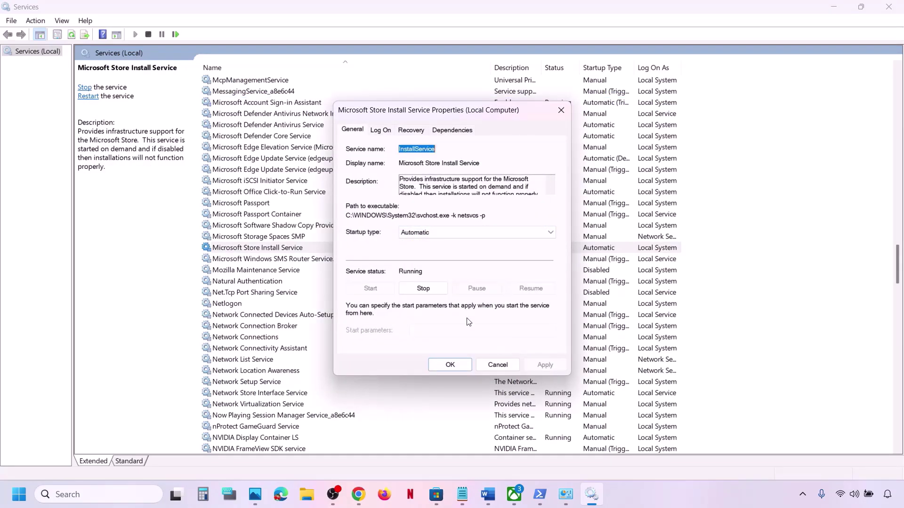
click(450, 366)
Step: Close Services and highlight 'Updates in Microsoft store' in Step 20
click(898, 12)
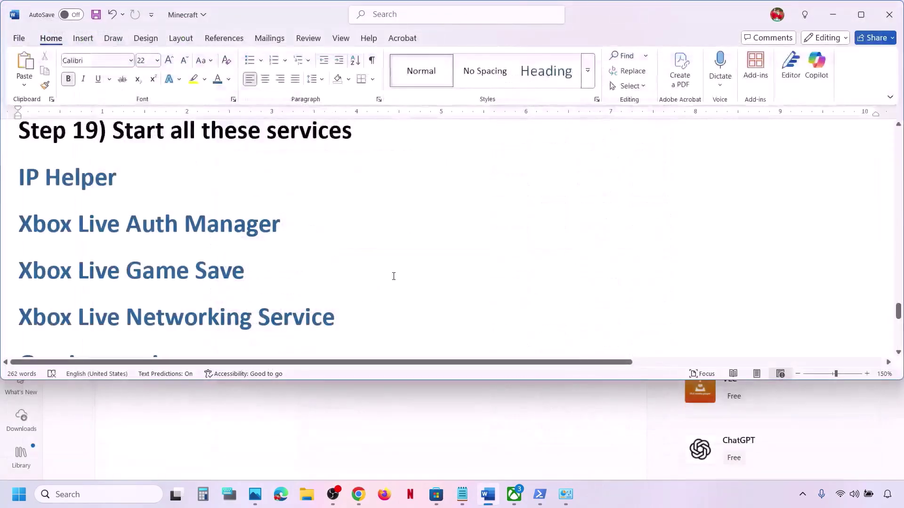
scroll(318, 277, down, 5)
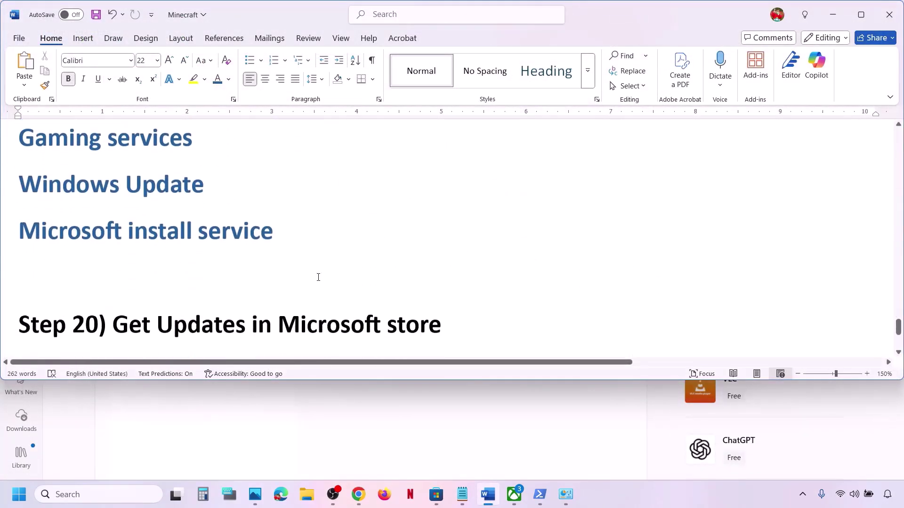
drag(158, 280, 515, 270)
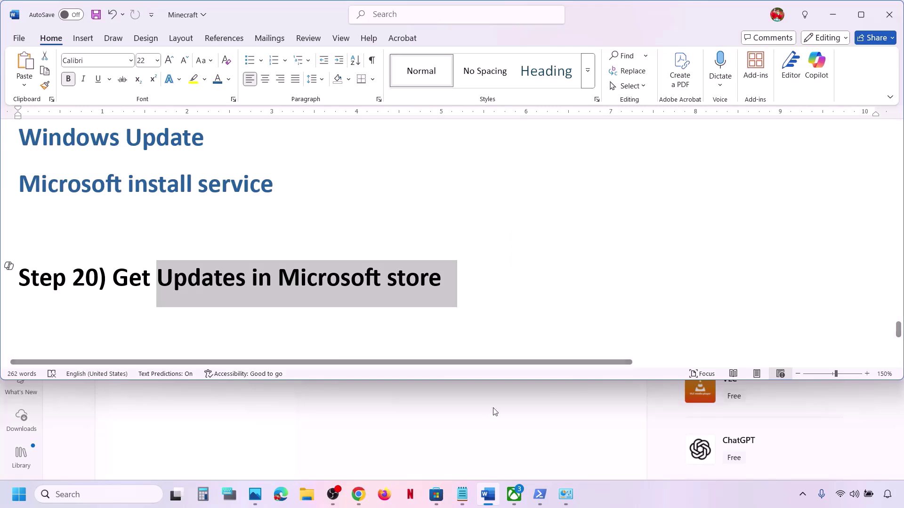
click(435, 493)
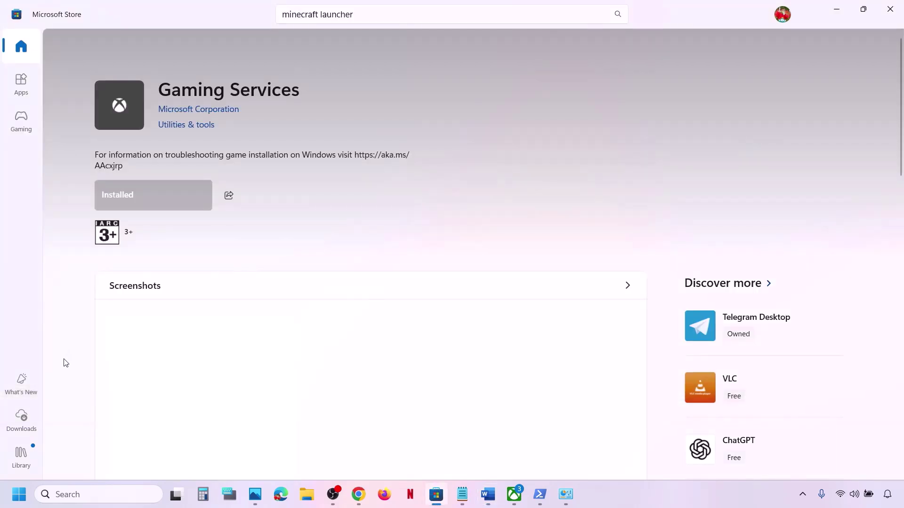
Step: Run Check for updates on the Store's Updates & downloads page, then minimise the Store
click(25, 428)
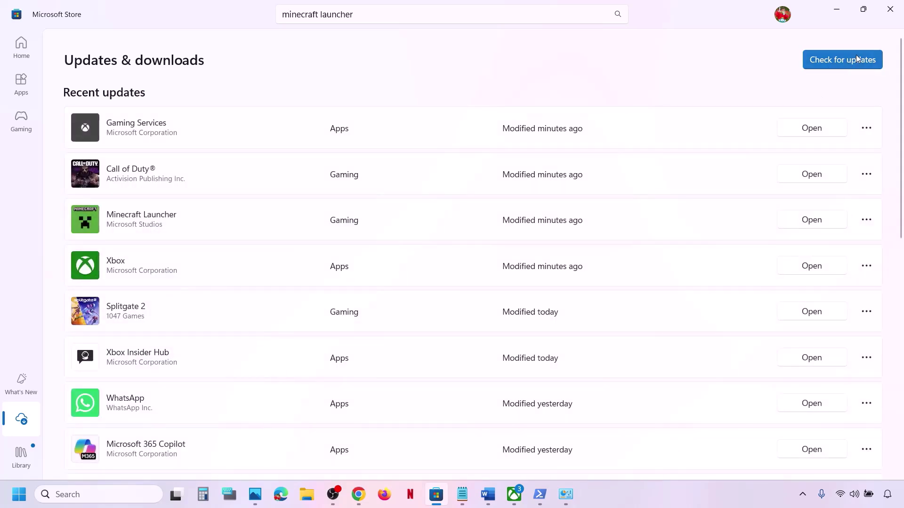
click(845, 70)
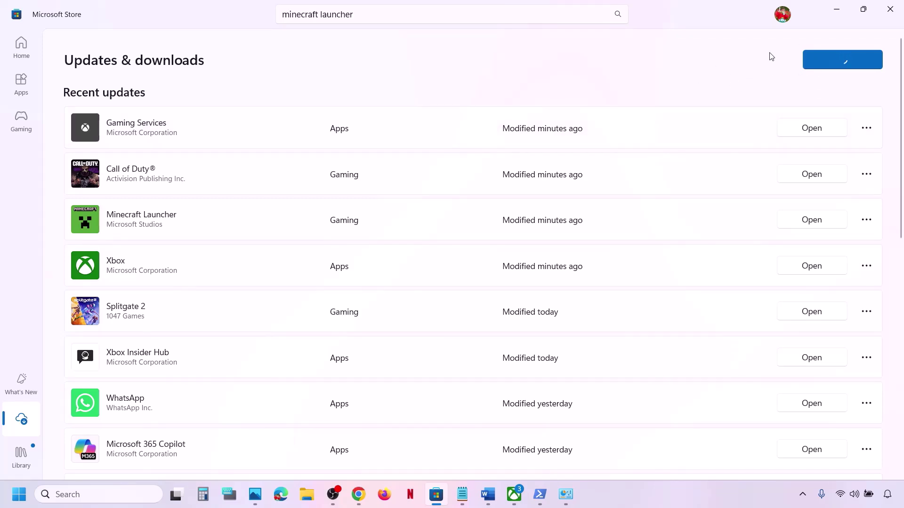
click(835, 10)
scroll(330, 274, down, 3)
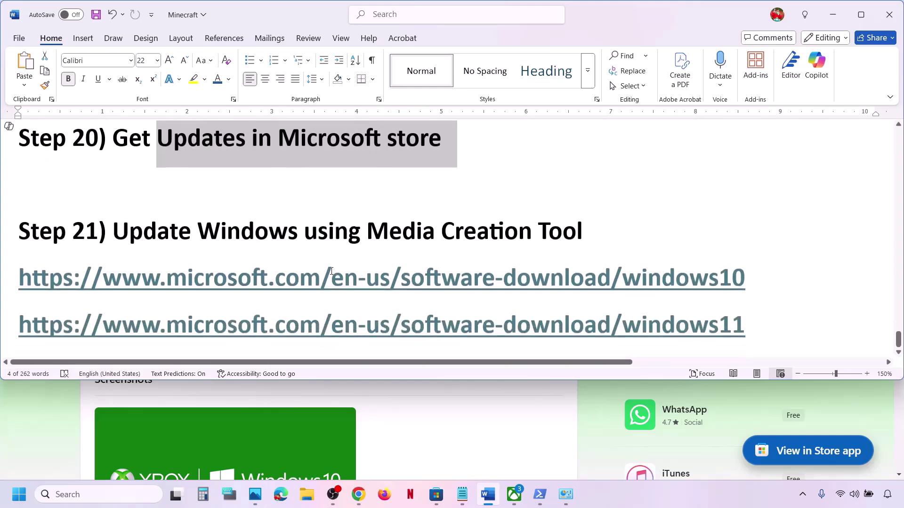
Step: Highlight Step 21's heading 'Windows using Media Creation Tool'
drag(122, 228, 628, 232)
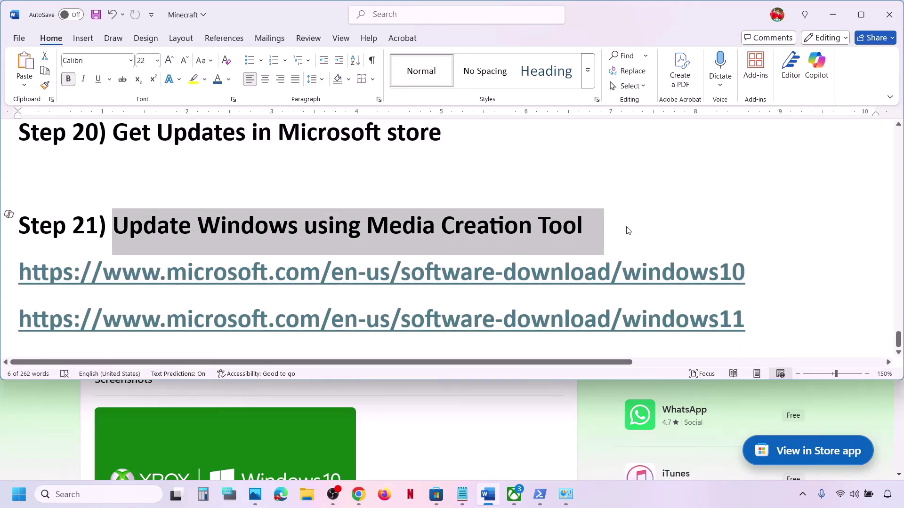
click(627, 231)
drag(610, 222, 198, 226)
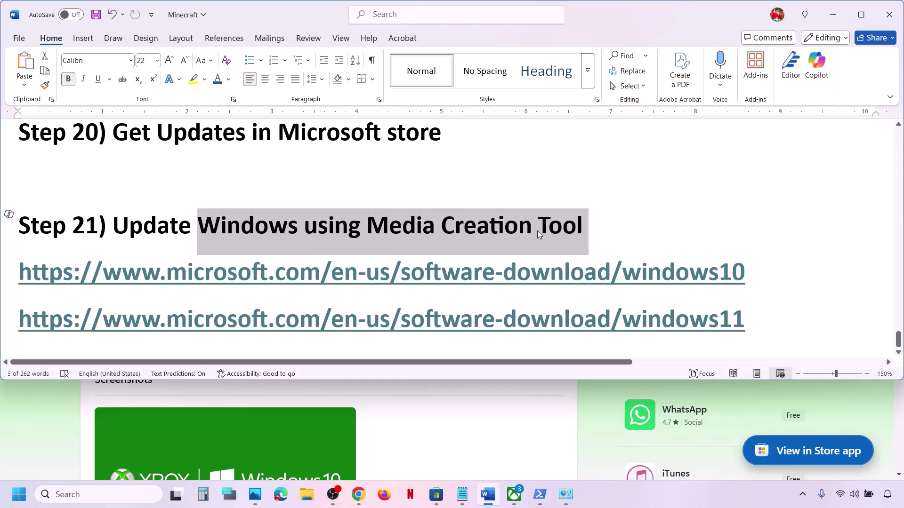
click(640, 505)
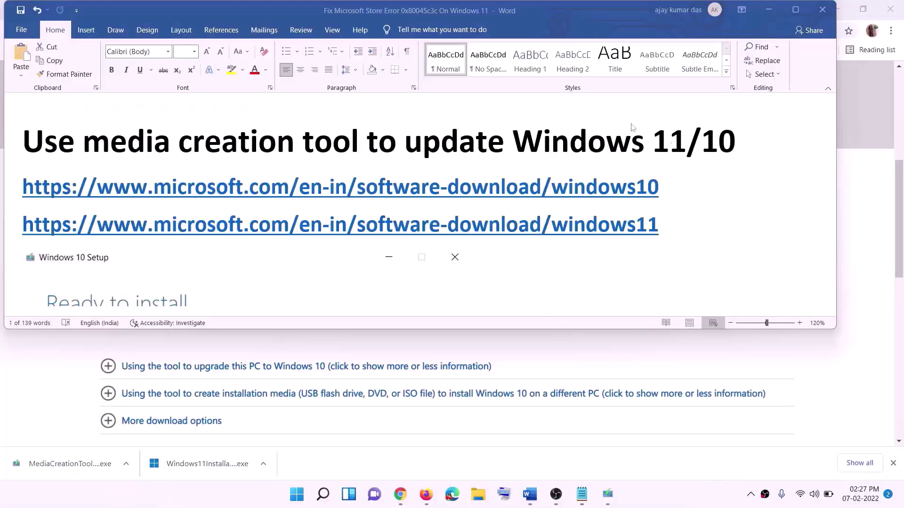
Step: Highlight the Windows 10 and Windows 11 download links and minimise Word
triple_click(658, 222)
triple_click(666, 186)
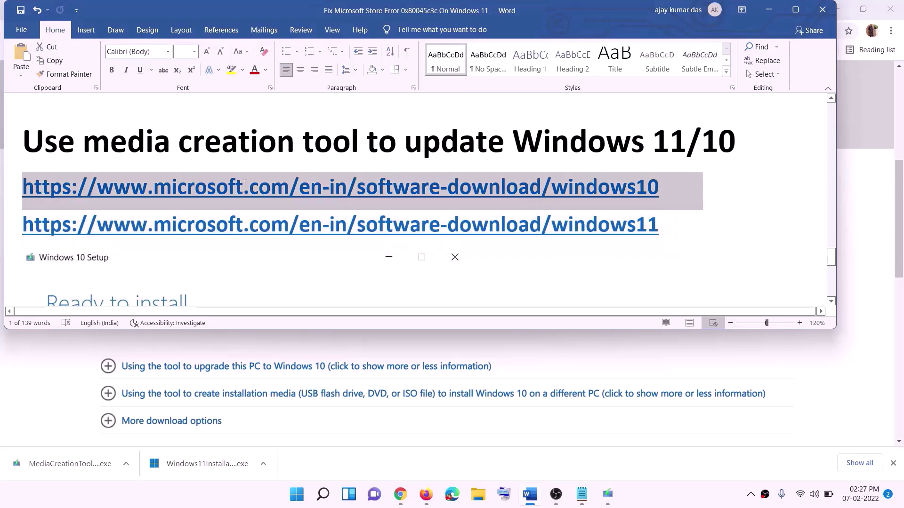
triple_click(673, 226)
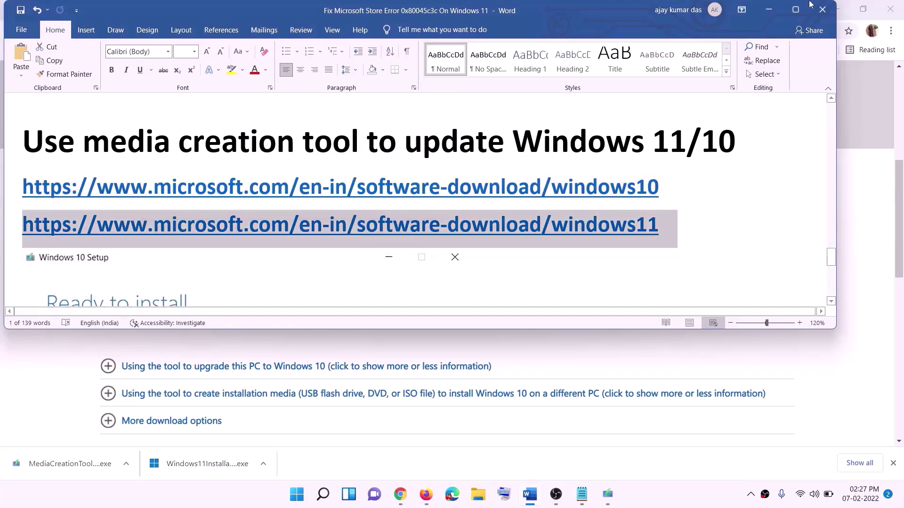
click(768, 10)
scroll(351, 195, up, 6)
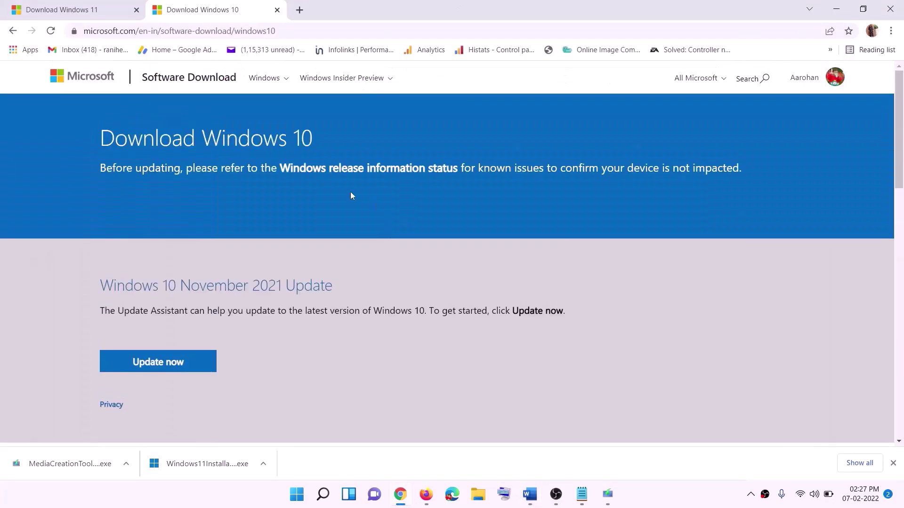
Step: Scroll Chrome's Download Windows 10 page down to the Create Windows 10 installation media section
scroll(303, 259, down, 5)
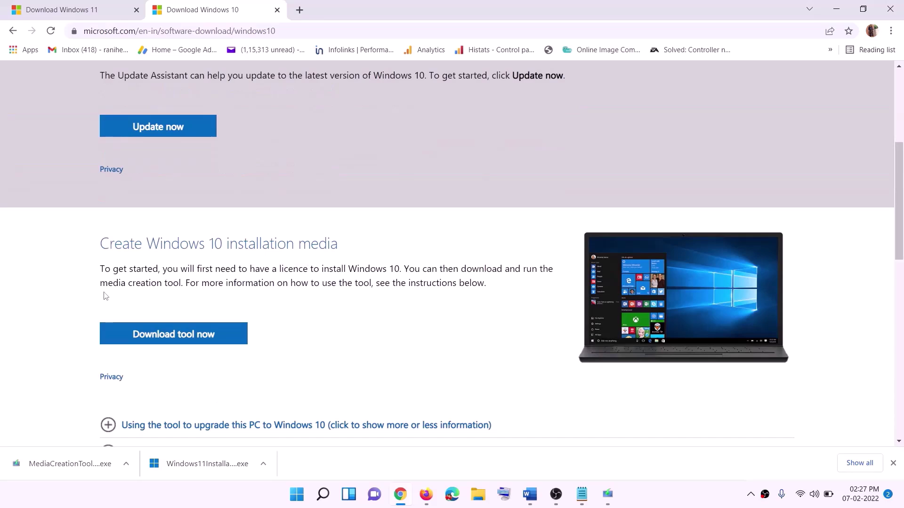
drag(108, 282, 201, 282)
scroll(302, 261, down, 2)
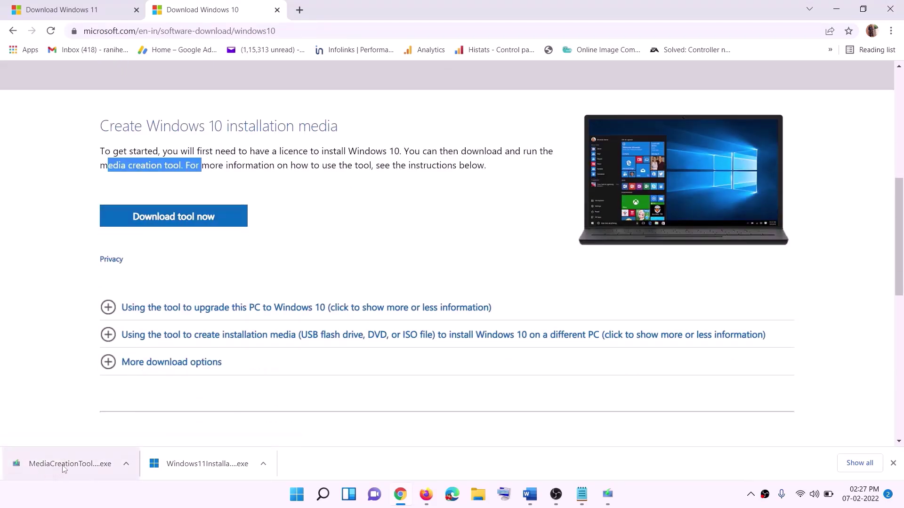
Step: Run MediaCreationTool.exe, accept the licence terms, choose Upgrade this PC now, then return to Word
click(611, 497)
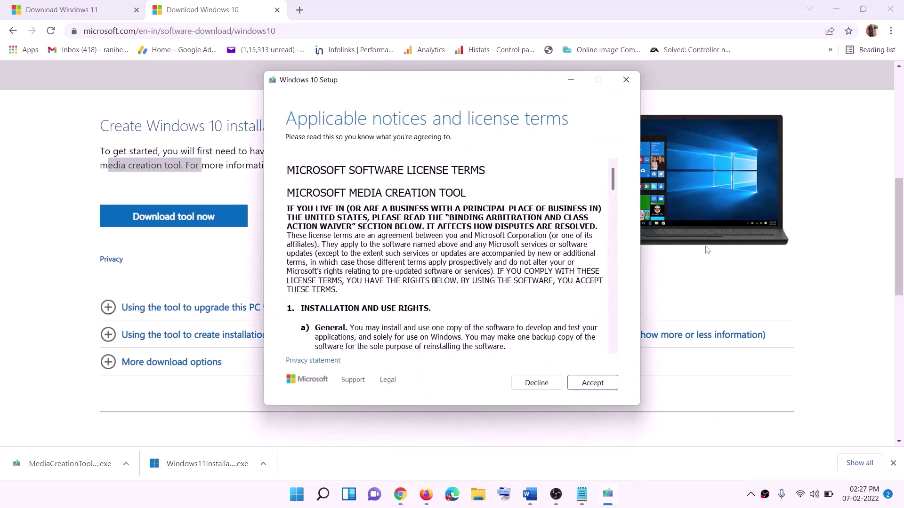
click(589, 384)
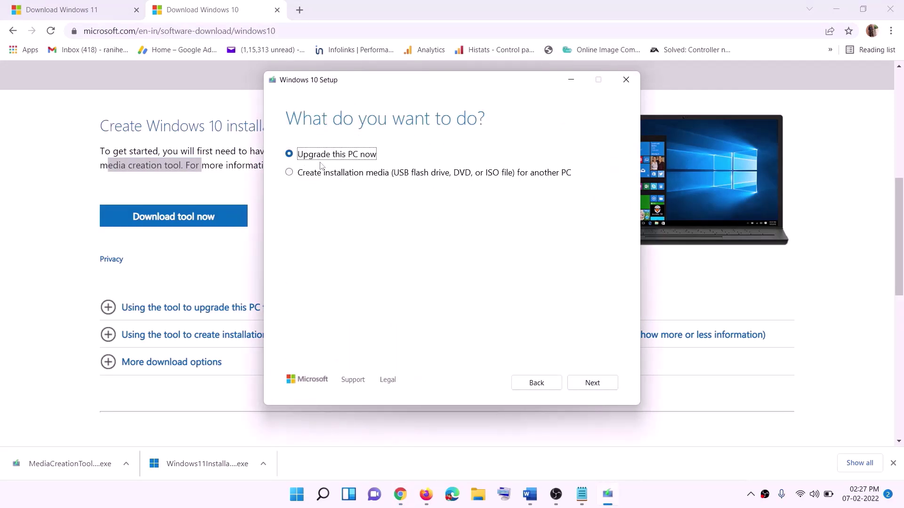
click(593, 383)
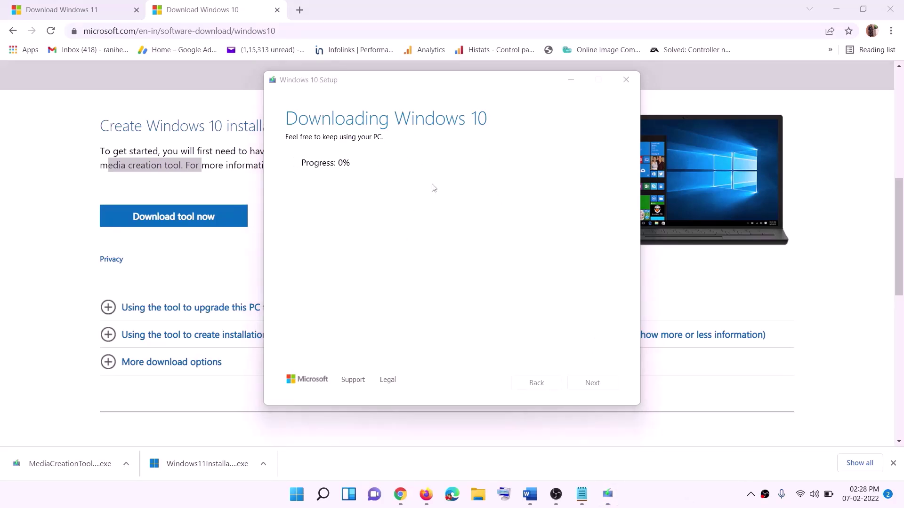
click(531, 495)
Step: Maximize Word and scroll to the Ready to install screenshot showing Keep personal files and apps
scroll(98, 229, down, 1)
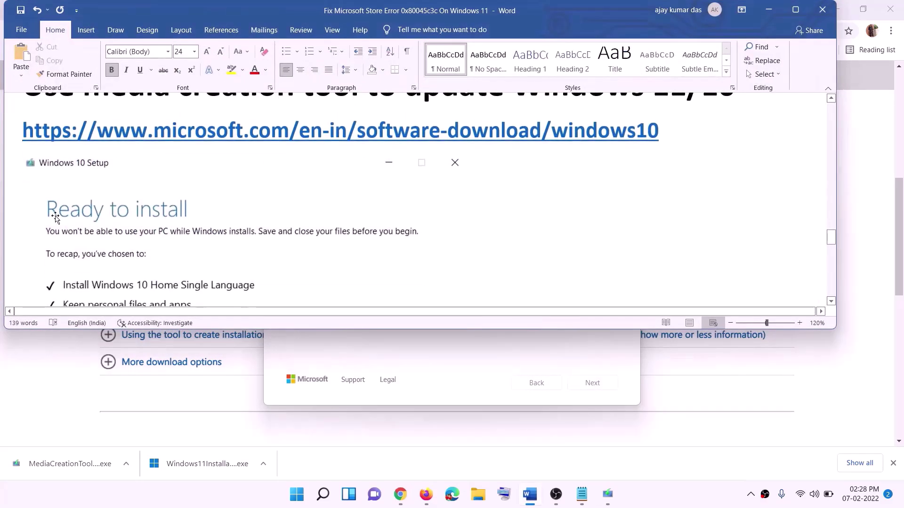
click(795, 10)
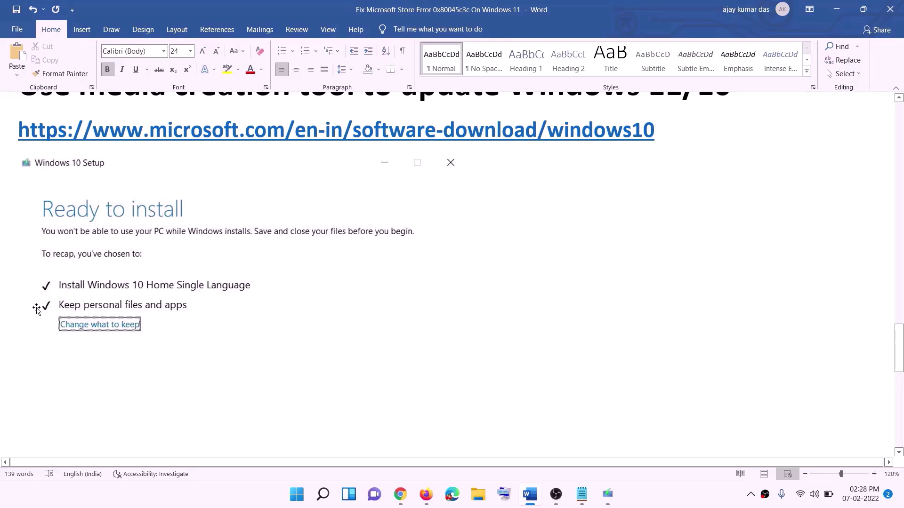
scroll(464, 327, down, 3)
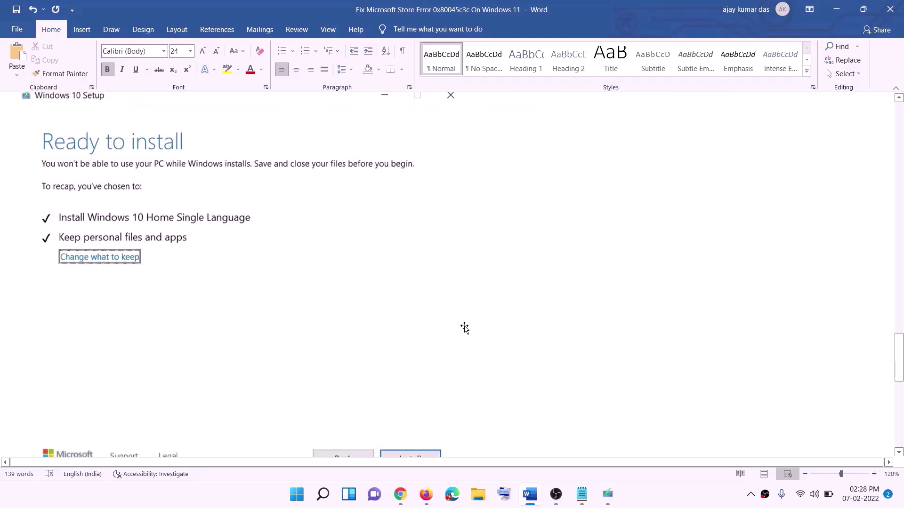